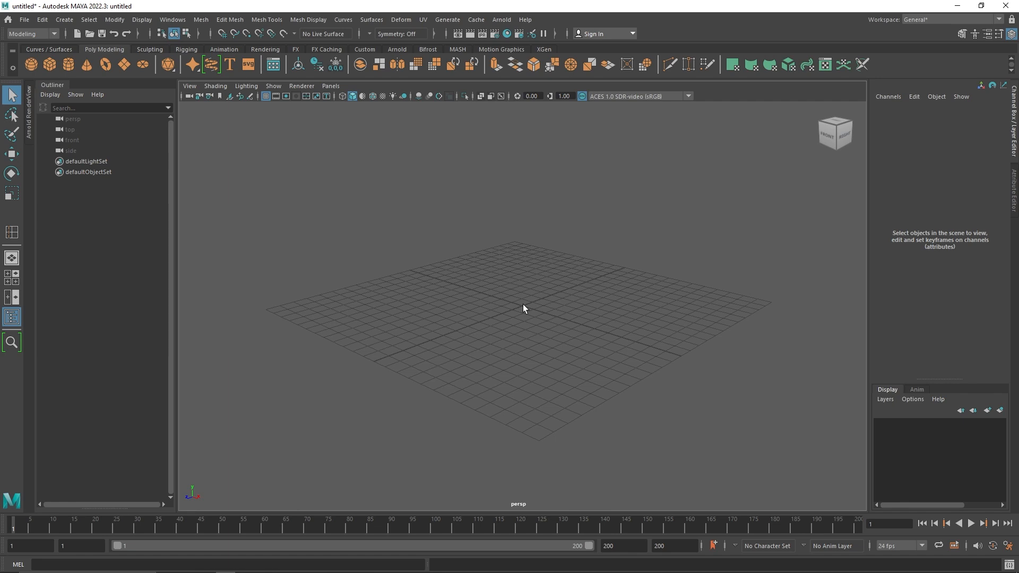
Create a polygon cube at the scene origin and build a MASH network from it.
left_click(46, 62)
left_click_drag(508, 278, 476, 289, "alt")
scroll(531, 308, "up", 5)
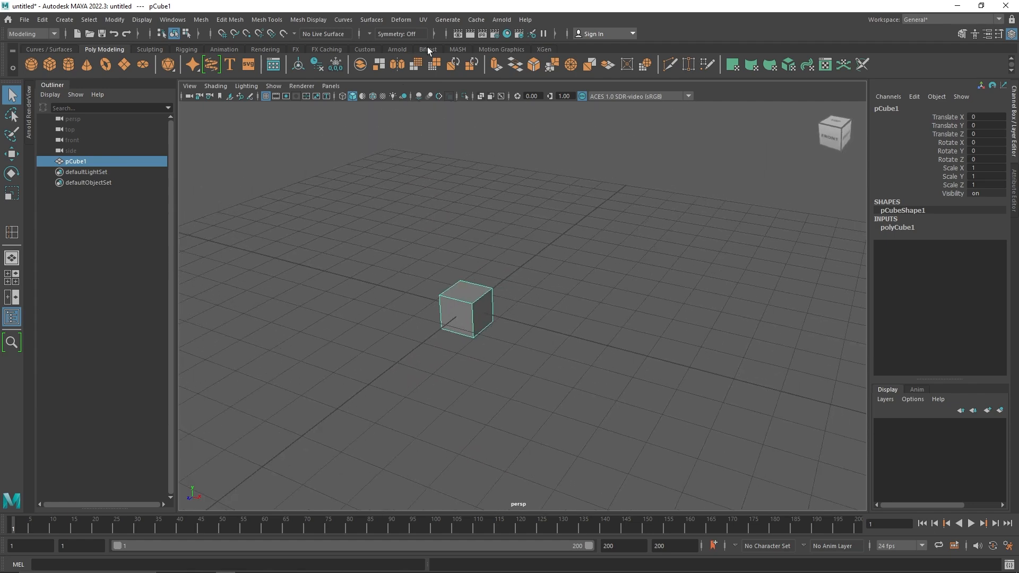
left_click(428, 49)
left_click(458, 49)
left_click(32, 63)
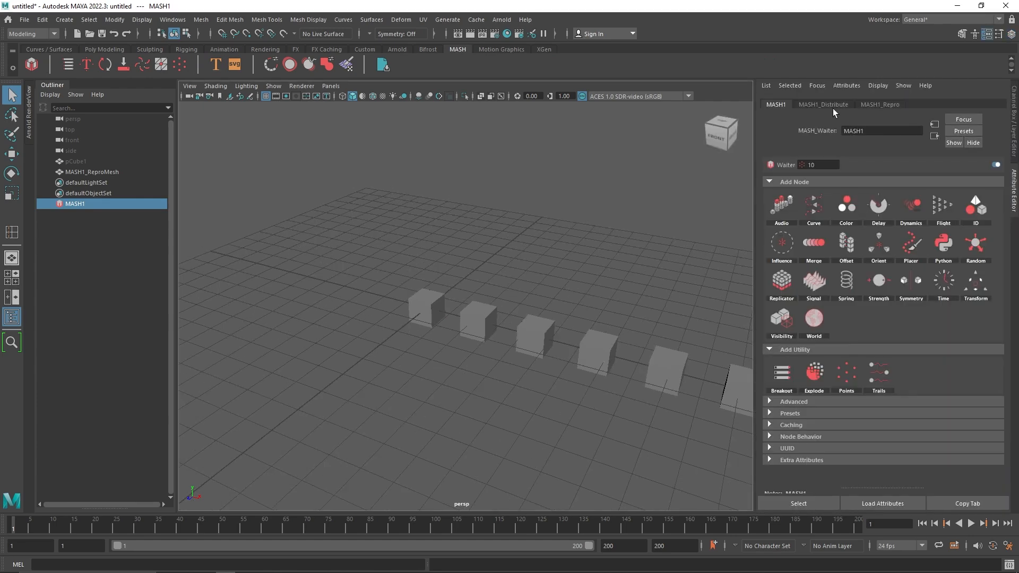
Change the MASH distribution type to Grid and set Grid X and Grid Z to 10.
left_click(831, 105)
left_click(868, 196)
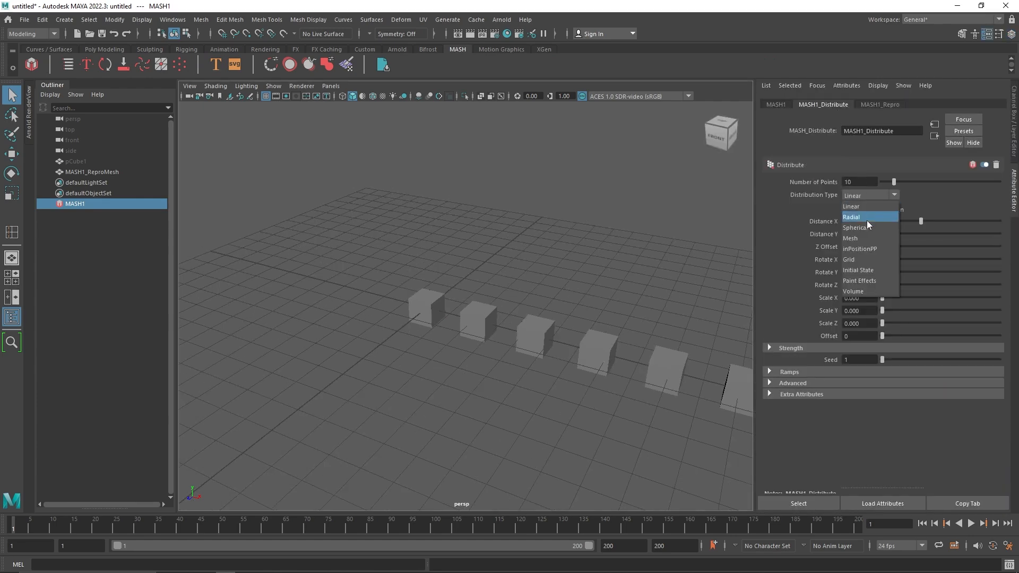
left_click(862, 258)
scroll(517, 301, "down", 3)
left_click_drag(517, 301, 486, 307, "alt")
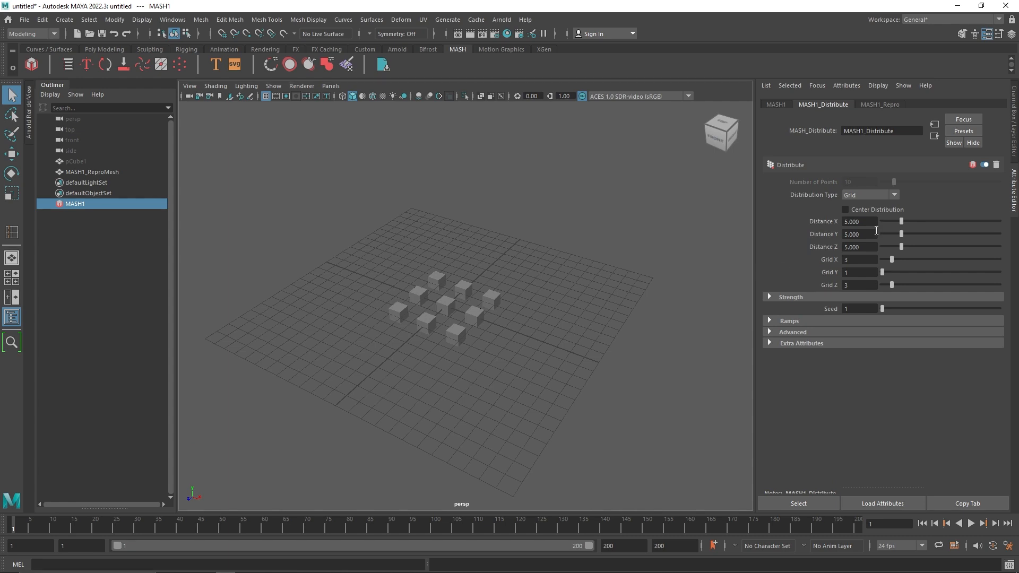
left_click_drag(892, 259, 925, 285)
left_click(919, 284)
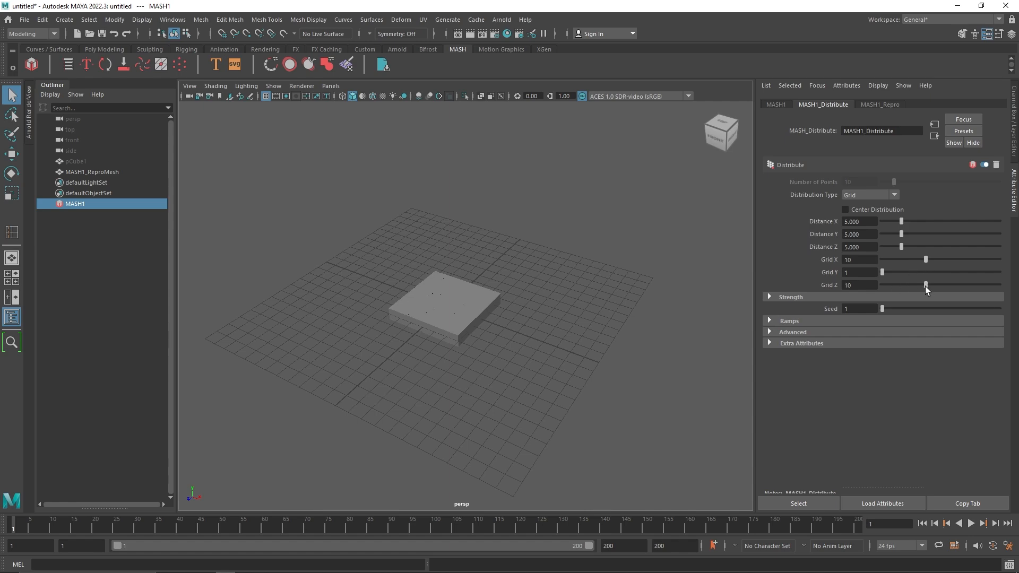
Set the grid distribution's Distance X and Distance Z to 9.
scroll(519, 341, "up", 6)
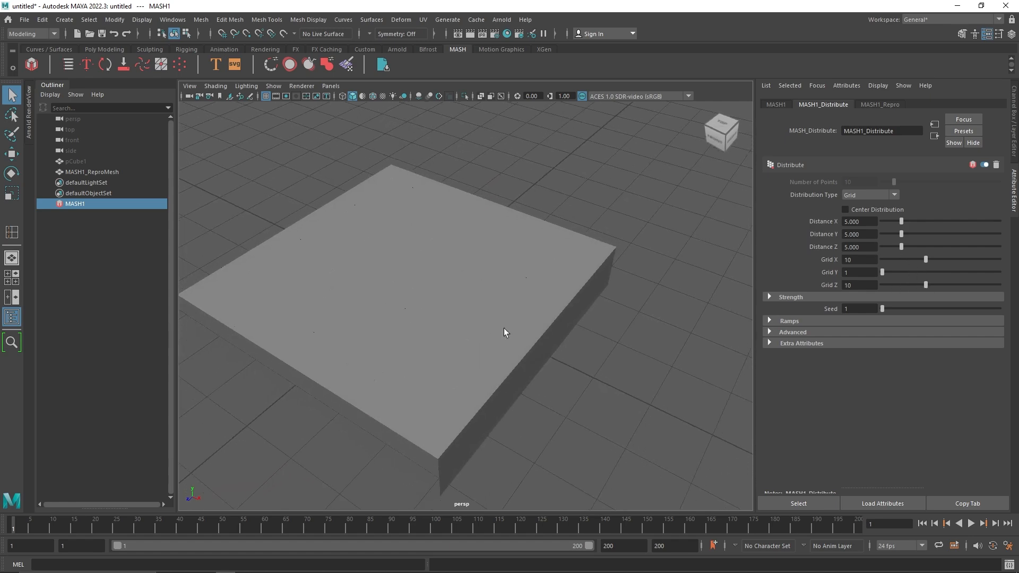
left_click_drag(901, 221, 917, 223)
key("BackSpace")
key("BackSpace")
key("BackSpace")
double_click(858, 247)
type("9")
key("shift+Tab")
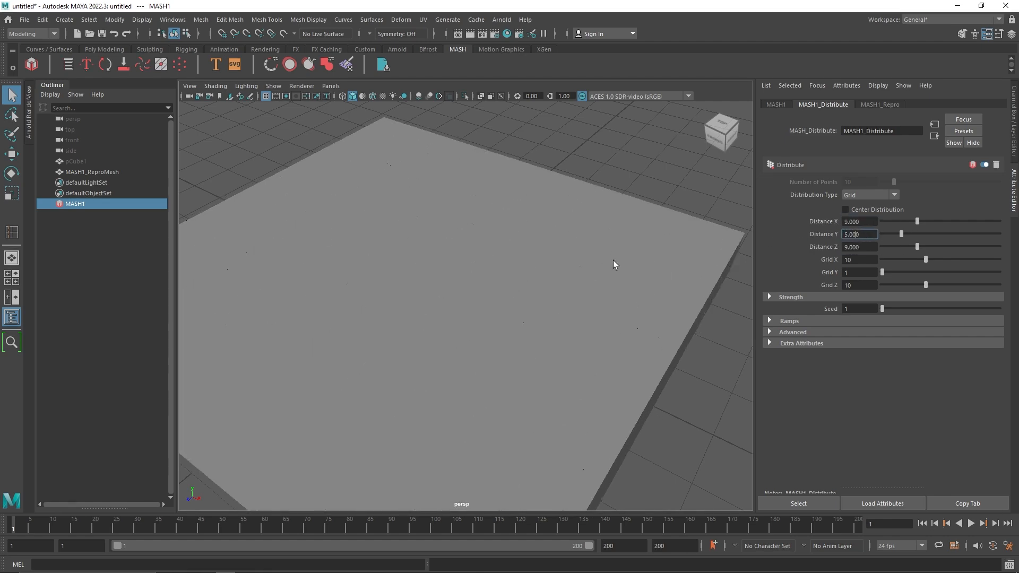
scroll(530, 292, "down", 5)
mouse_move(509, 298)
left_mouse_down("alt")
mouse_move(511, 248)
mouse_move(507, 287)
left_mouse_up("alt")
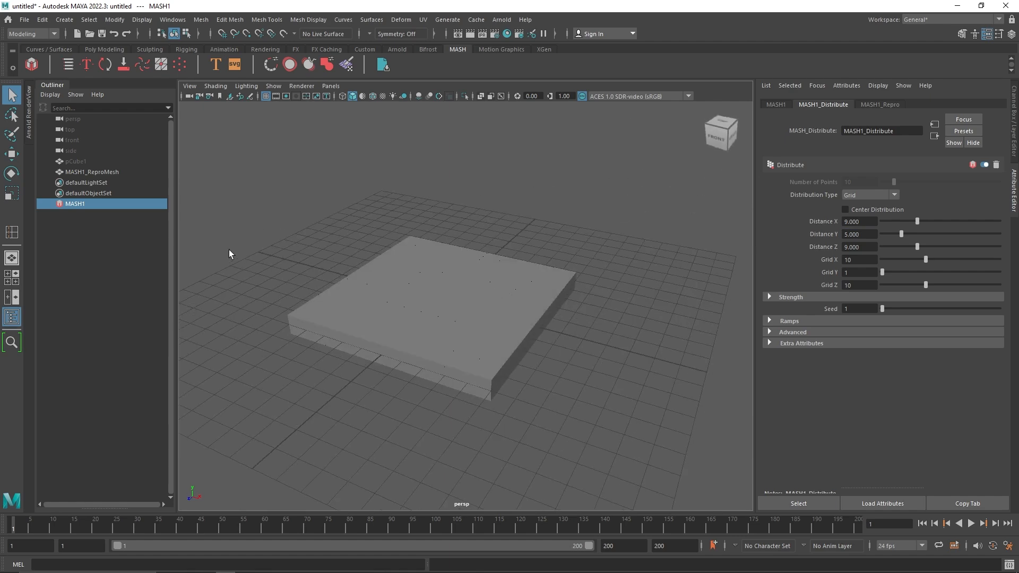
Scale the source cube down along Y so the tiles are flatter, and hide the viewport grid.
left_click(84, 171)
key("r")
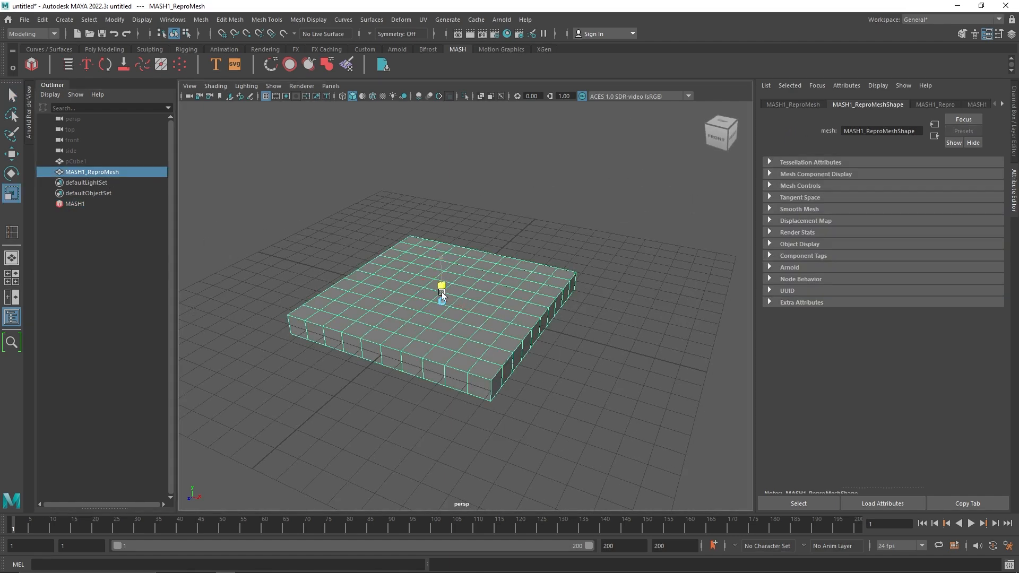
left_click(91, 161)
left_click_drag(444, 265, 450, 286)
left_click(268, 97)
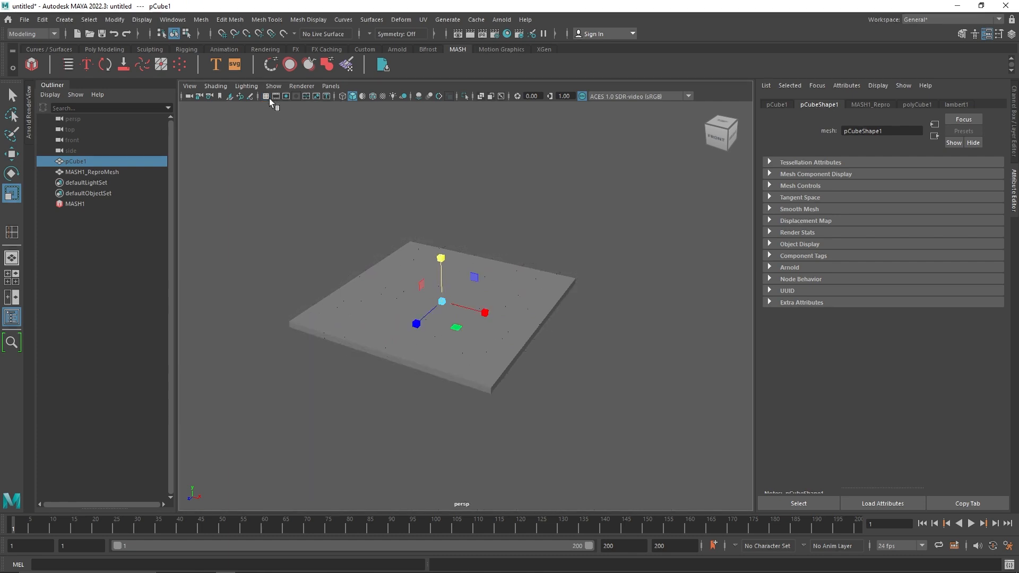
Add a Signal node to the MASH1 network.
left_click_drag(404, 201, 407, 221, "alt")
scroll(417, 270, "up", 3)
left_click_drag(418, 287, 421, 273, "alt")
middle_click_drag(421, 273, 441, 264, "alt")
scroll(442, 264, "down", 1)
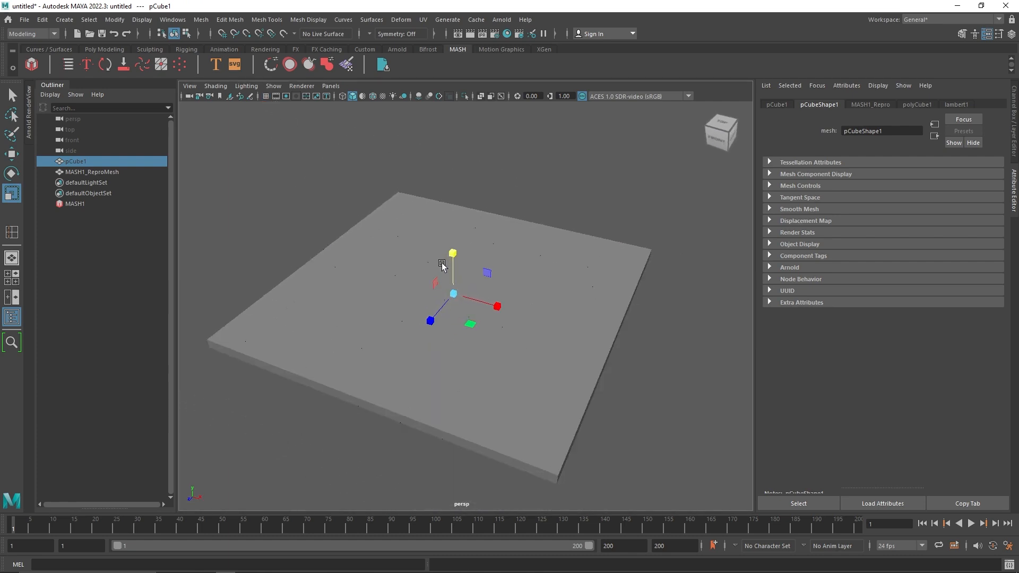
left_click(87, 203)
left_click(776, 105)
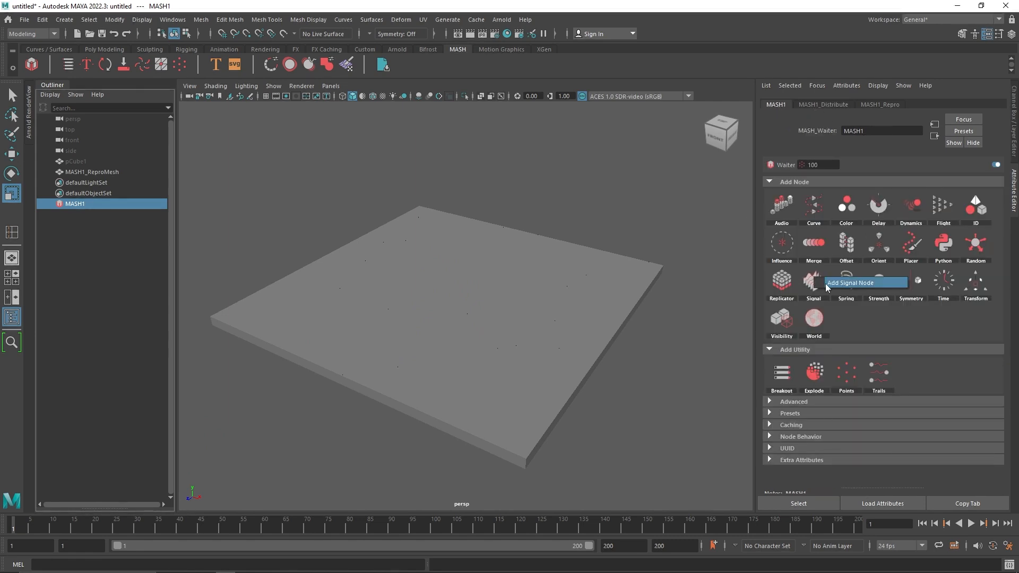
left_click(813, 281)
left_click_drag(595, 251, 561, 240, "alt")
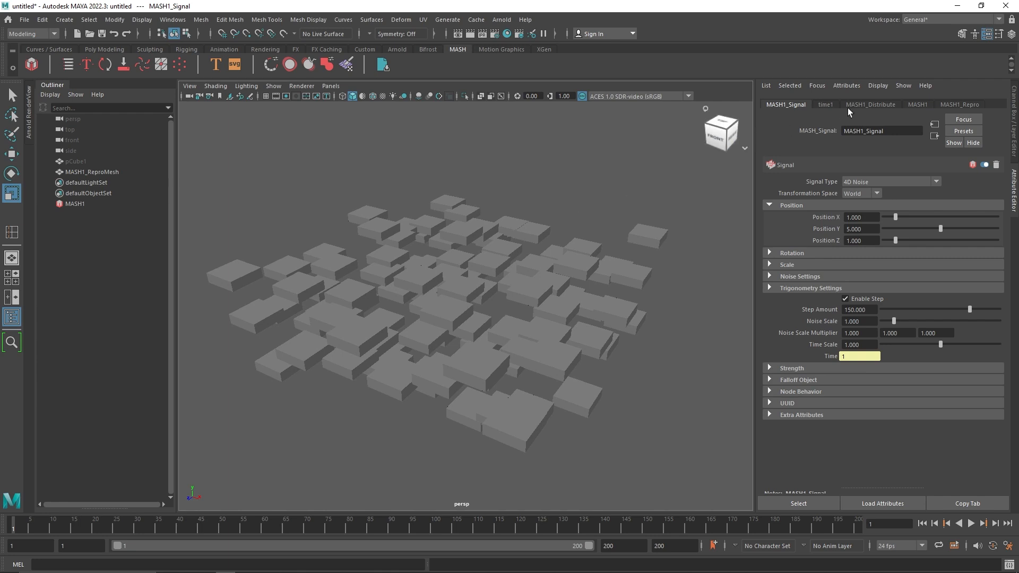
Add a Random node to the MASH1 network.
left_click(917, 105)
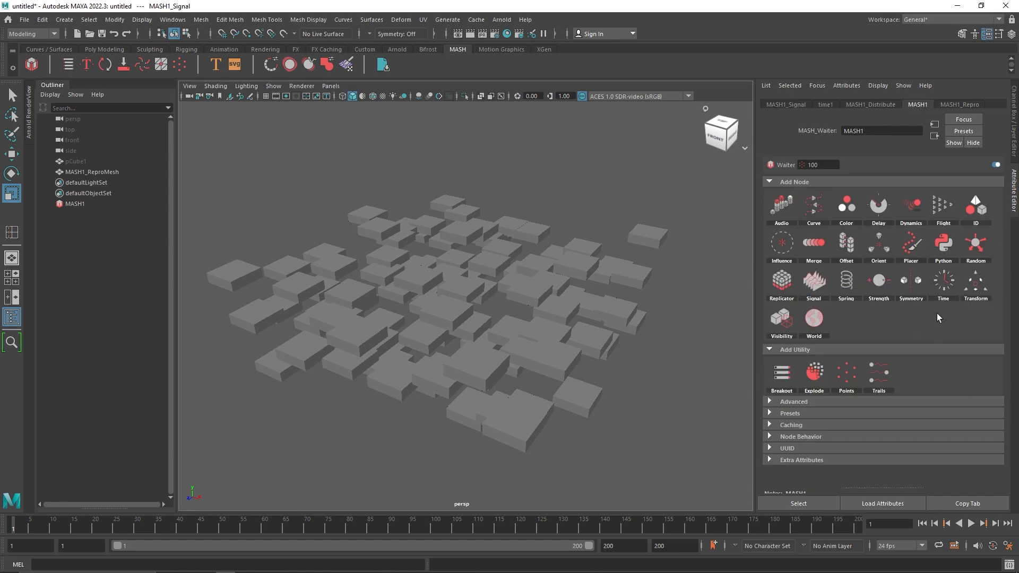
left_click(976, 244)
left_click_drag(869, 185, 837, 193)
left_click(874, 217)
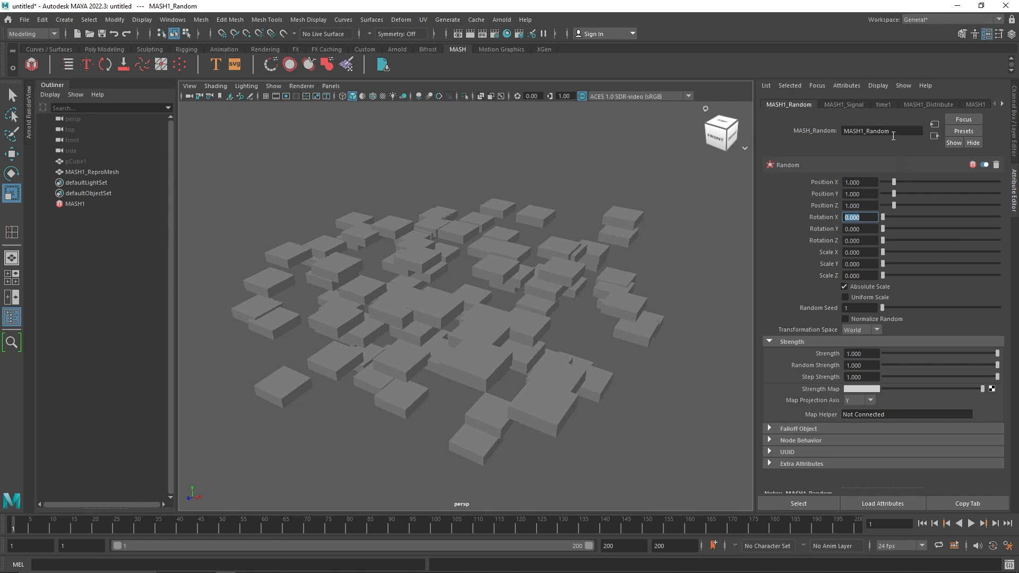
Compare the Signal and Random nodes by toggling each off and on, ending with the Signal node disabled.
left_click(847, 105)
left_click(983, 164)
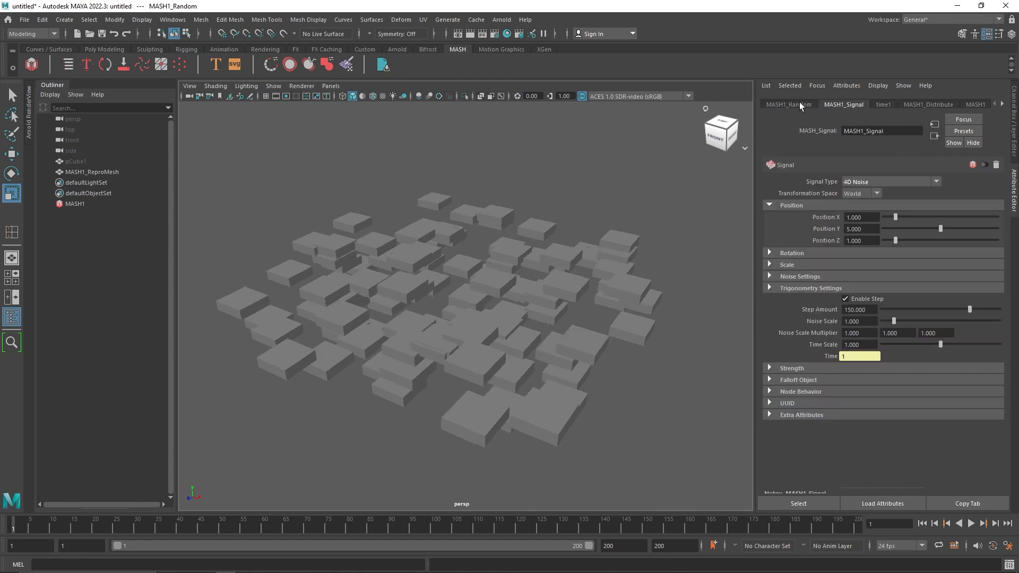
left_click(807, 106)
left_click(985, 163)
left_click(985, 164)
left_click(850, 107)
left_click(983, 165)
left_click(983, 166)
Raise the Random node's positions to about 2–2.8, rotations to about 43–57 and Scale X to 2.535, and play the animation.
left_click(803, 105)
left_click_drag(895, 196, 912, 252)
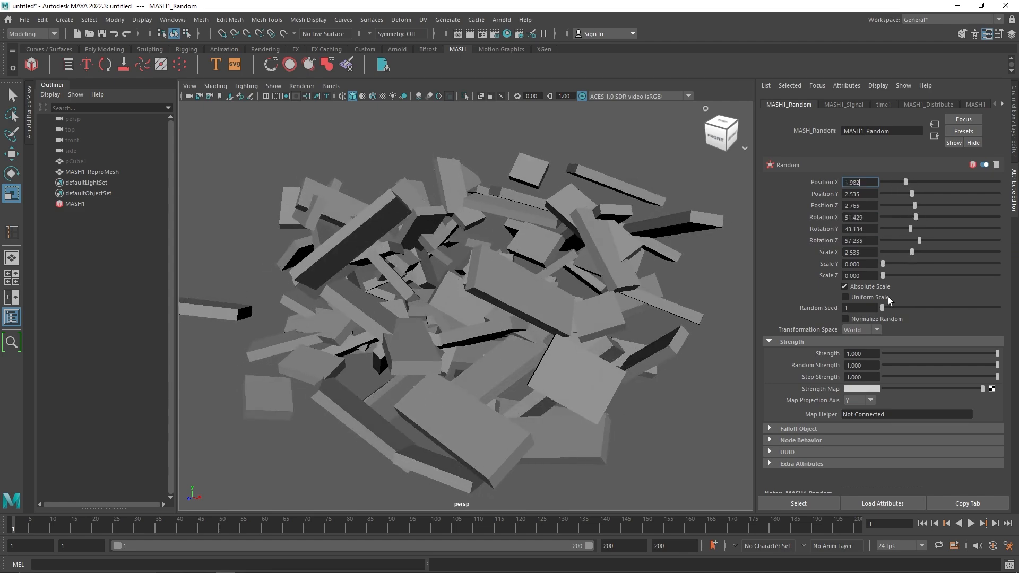
left_click(971, 524)
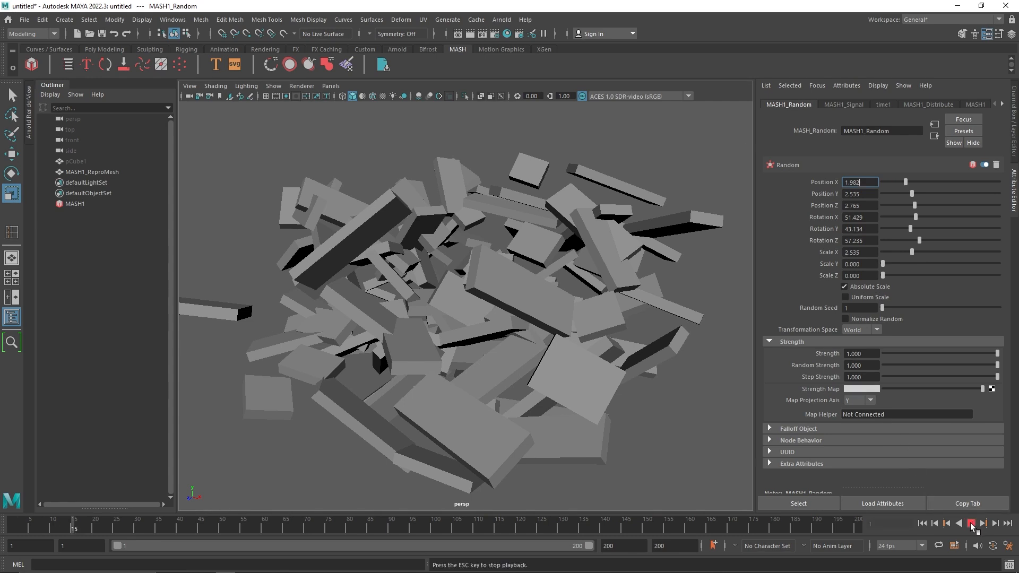
left_click(970, 523)
left_click(922, 524)
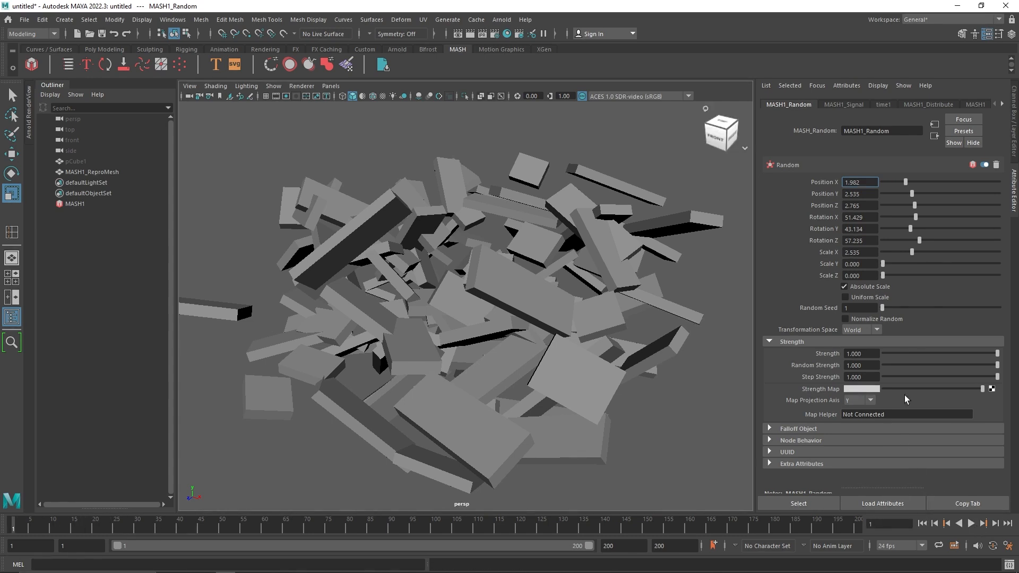
Delete the Random node and re-enable the Signal node in the MASH1 network.
left_click(996, 165)
left_click(495, 289)
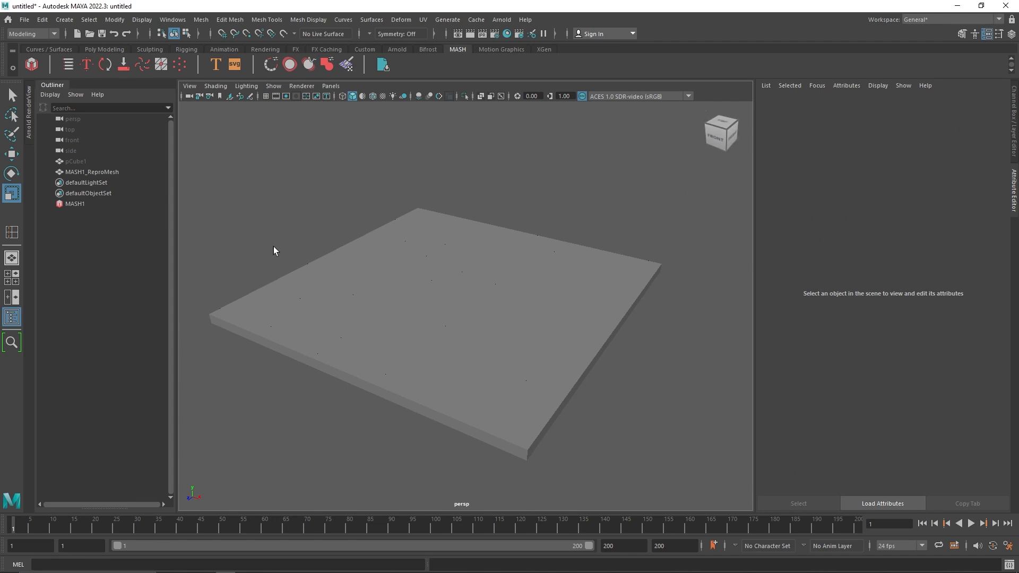
left_click(77, 205)
left_click(817, 103)
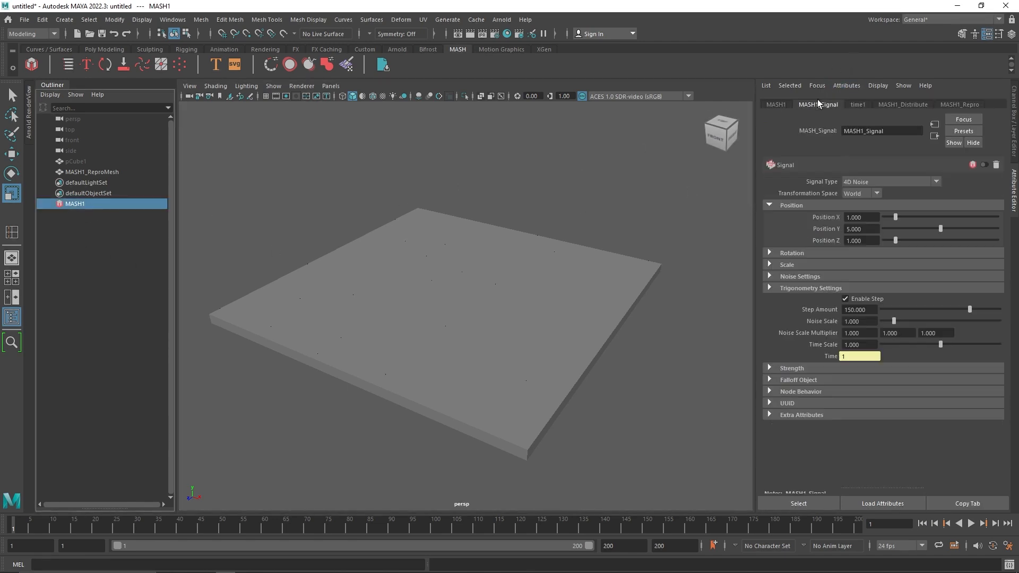
left_click(982, 166)
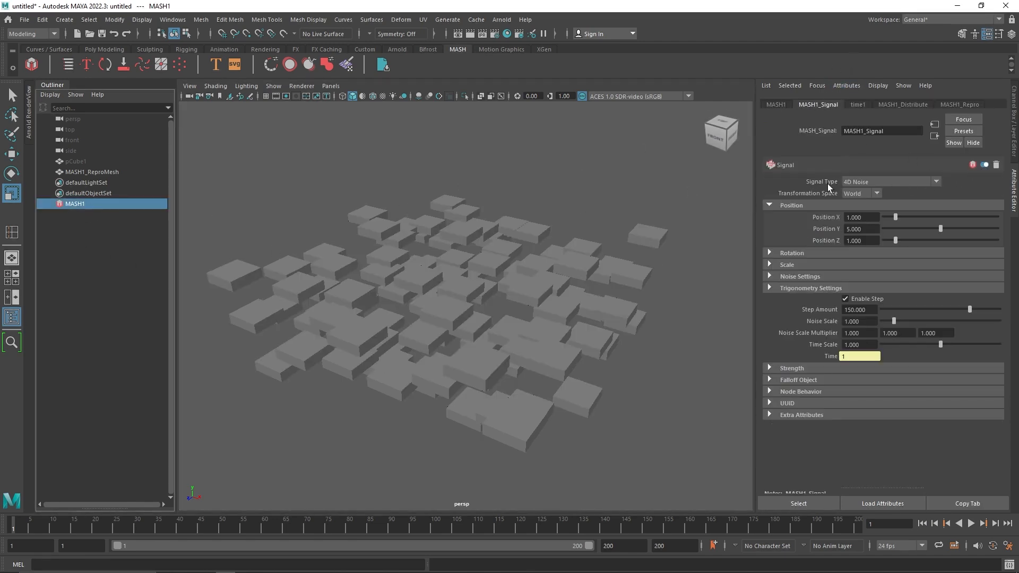
Examine the Signal node's signal types, transformation space and position settings.
left_click(871, 184)
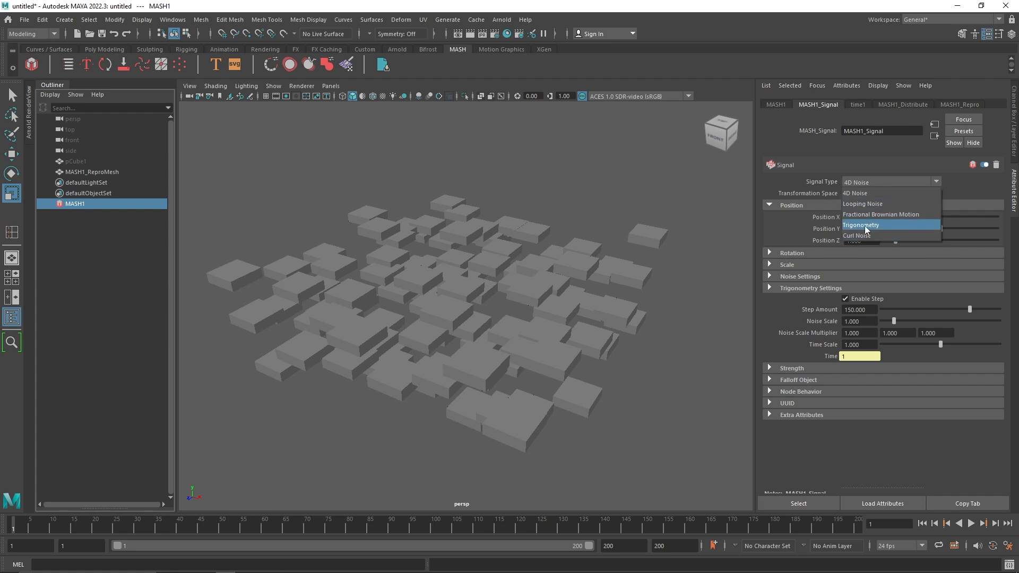
left_click(874, 182)
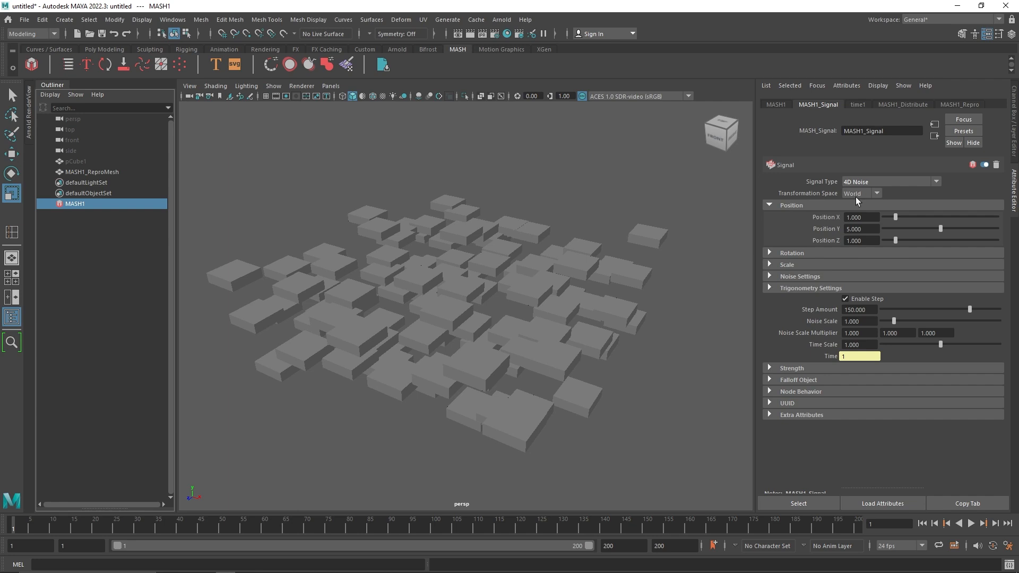
left_click(857, 194)
left_click(863, 217)
double_click(872, 231)
left_click(872, 240)
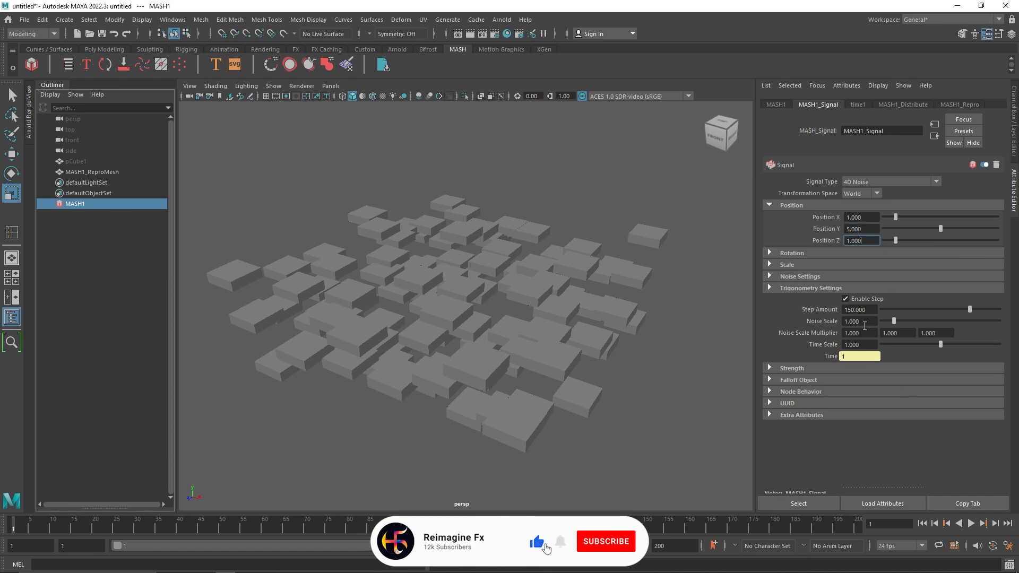
left_click(868, 230)
Play the animation to preview the Signal node's motion, and rewind to the first frame.
left_click(971, 524)
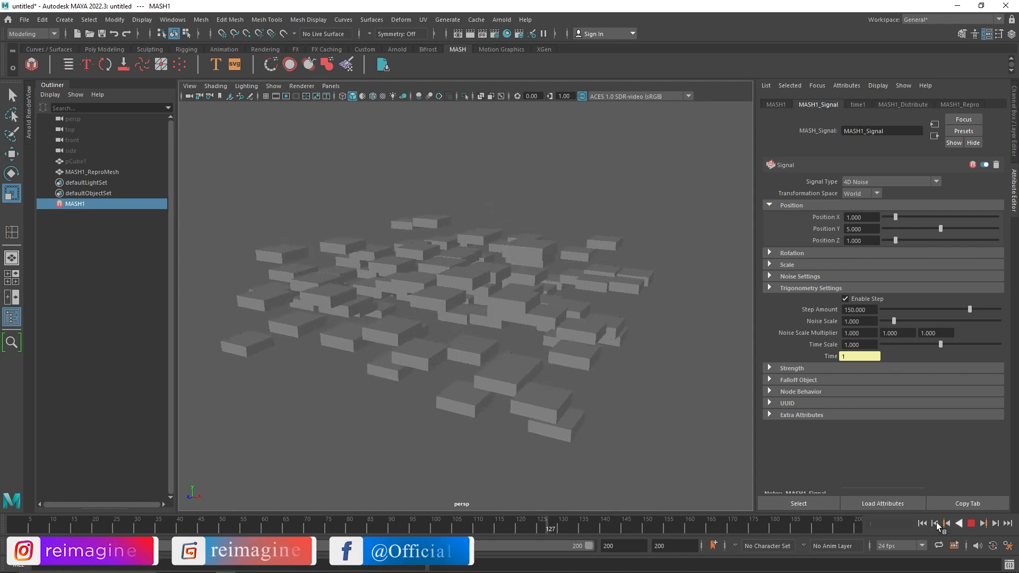
left_click(972, 525)
left_click(924, 524)
mouse_move(576, 365)
left_mouse_down("alt")
mouse_move(550, 380)
mouse_move(575, 375)
left_mouse_up("alt")
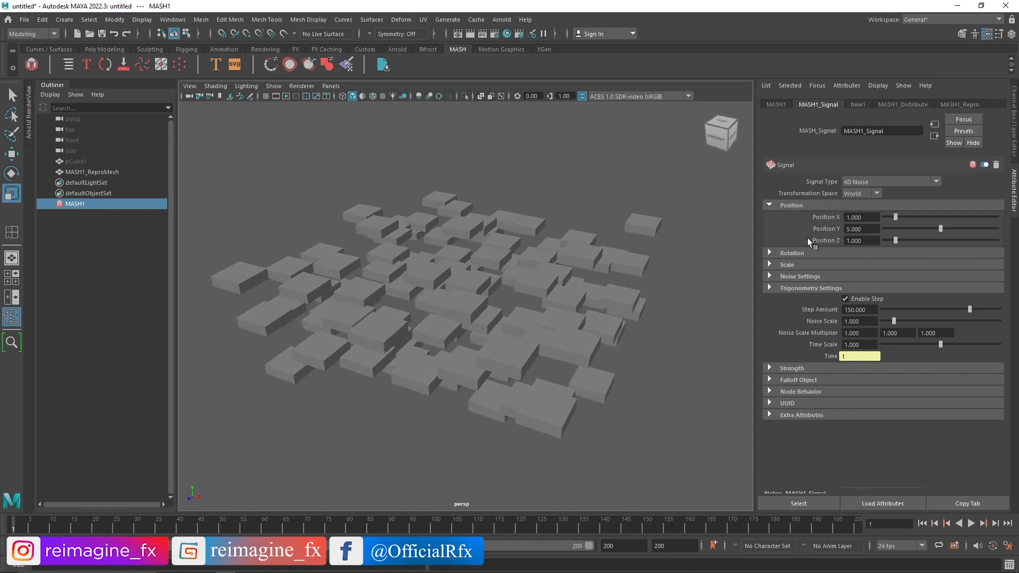
Set the Signal node's Position Y to 1 and play the animation to check the movement.
left_click(897, 229)
left_click_drag(879, 229, 843, 232)
type("1")
key("Return")
left_click(971, 523)
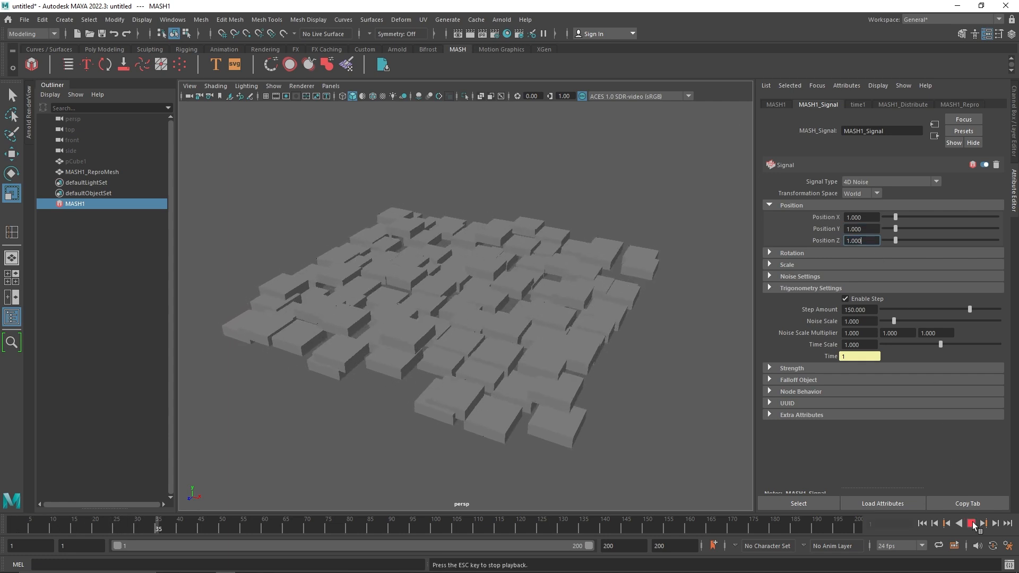
left_click(972, 524)
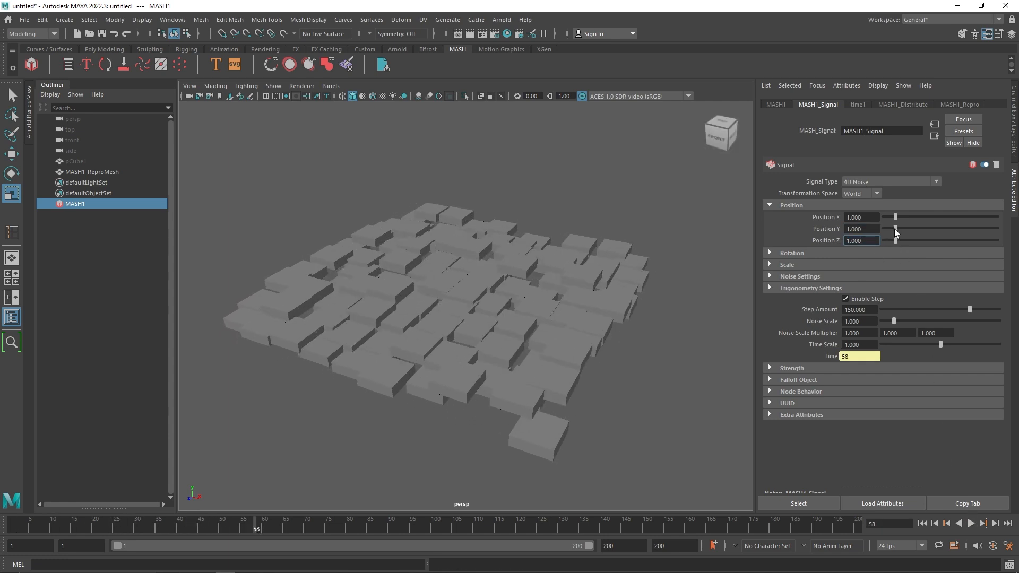
Set the Signal node's Position Y to 5 and Position X and Z to 0.
mouse_move(873, 230)
left_mouse_down()
mouse_move(844, 232)
mouse_move(876, 243)
left_mouse_up()
type("5")
key("Return")
left_click_drag(895, 217, 837, 236)
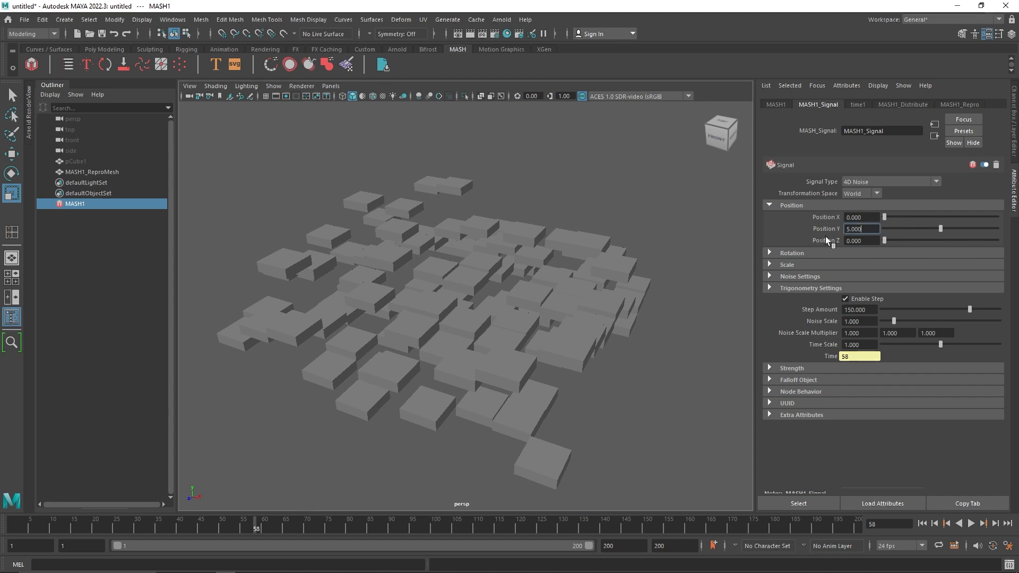
Play the animation to check the vertical-only movement, and return to frame 1.
mouse_move(508, 294)
left_mouse_down("alt")
mouse_move(538, 257)
mouse_move(508, 295)
left_mouse_up("alt")
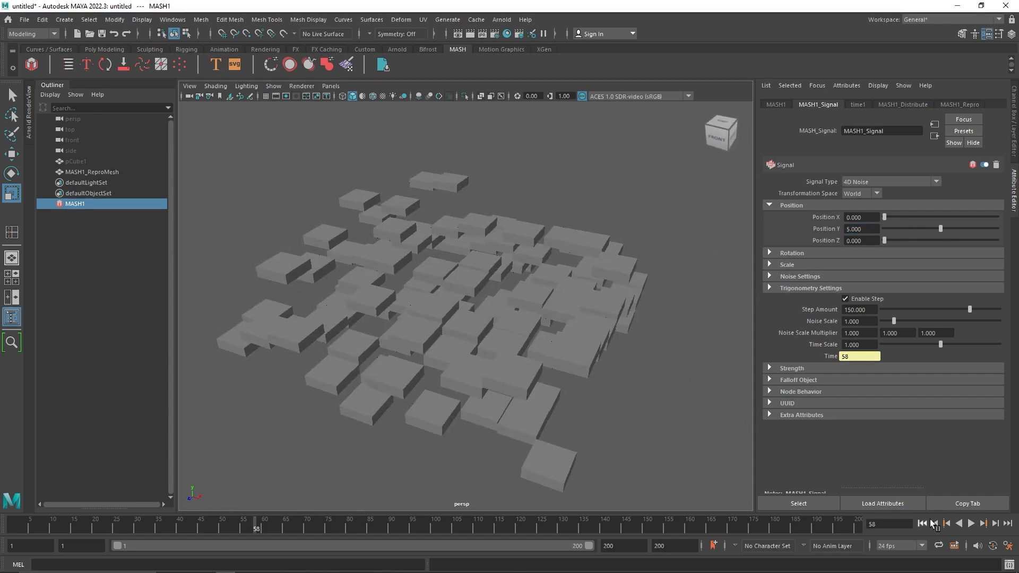
left_click(971, 524)
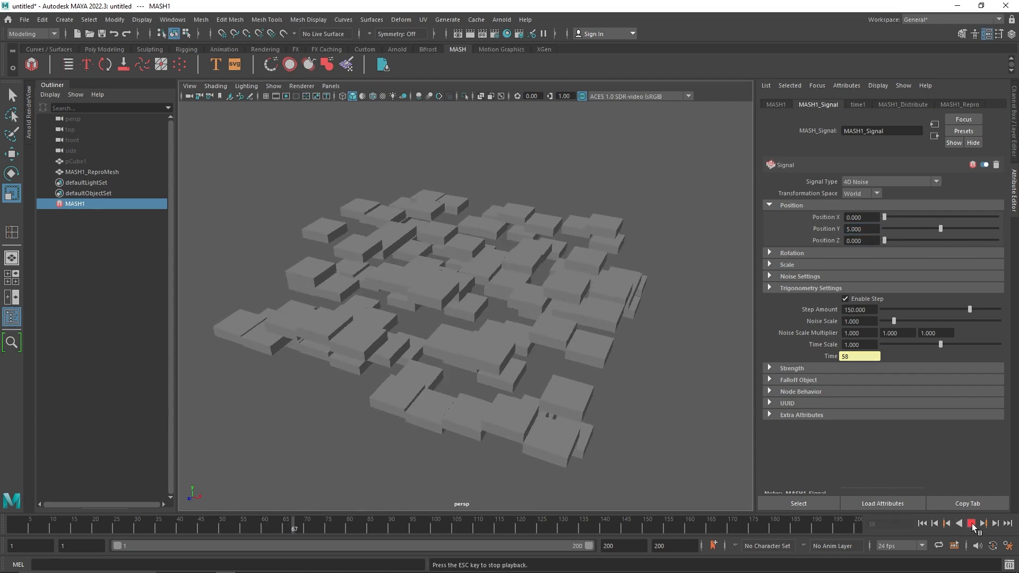
left_click(971, 524)
left_click(925, 524)
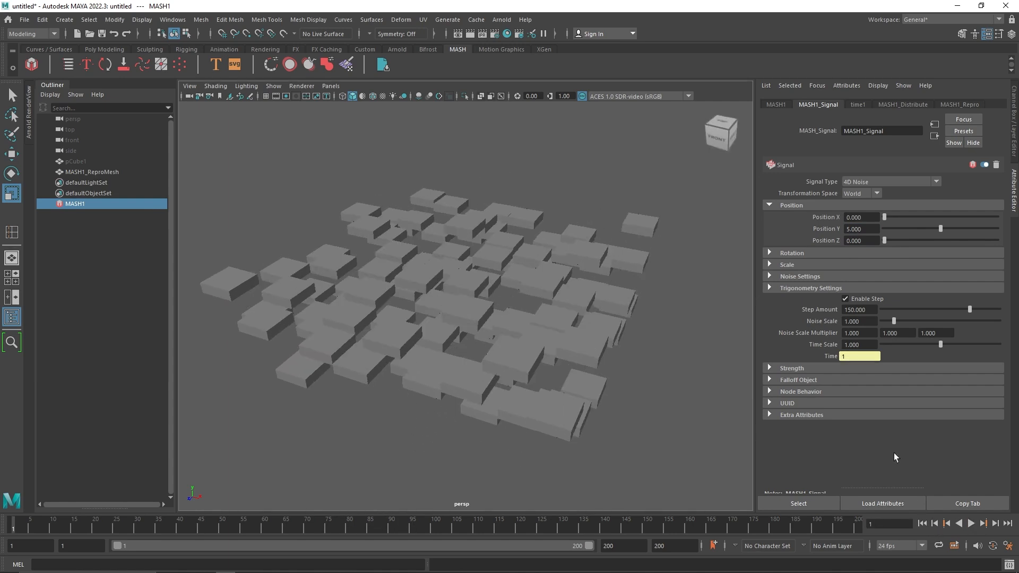
Review the Signal node's Rotation and Scale sections, keeping the rotation values at 0.
left_click(801, 253)
left_click_drag(885, 264, 864, 264)
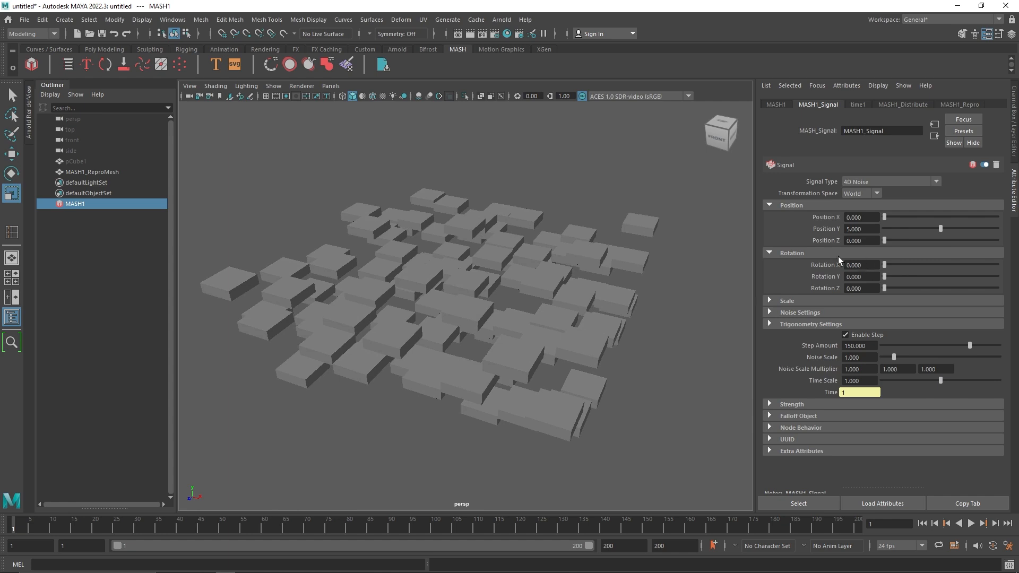
left_click(804, 253)
left_click(809, 264)
left_click(807, 264)
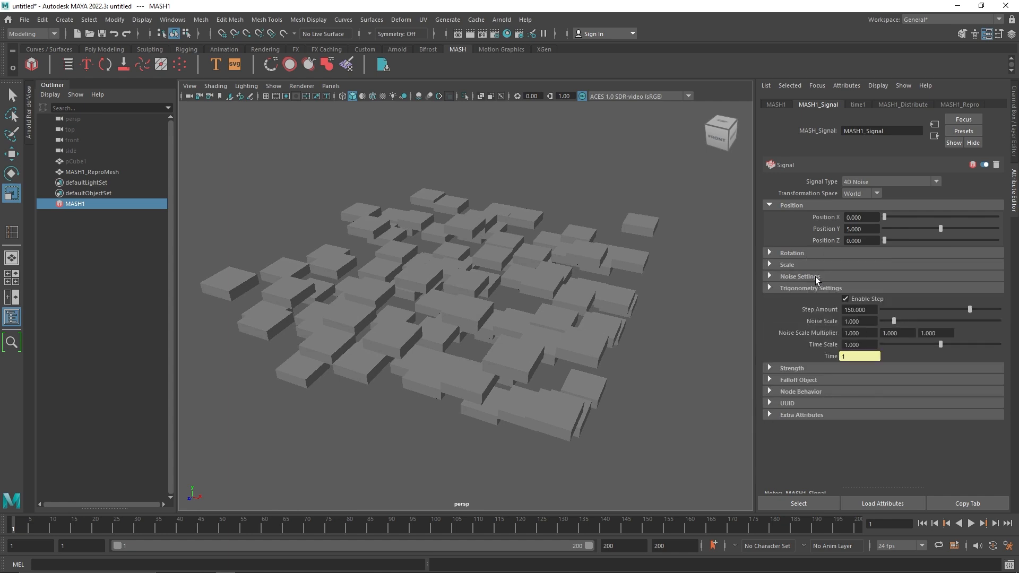
Show the Signal node's Noise Settings, and create an aiNoise texture node in the Hypershade for comparison.
left_click(816, 278)
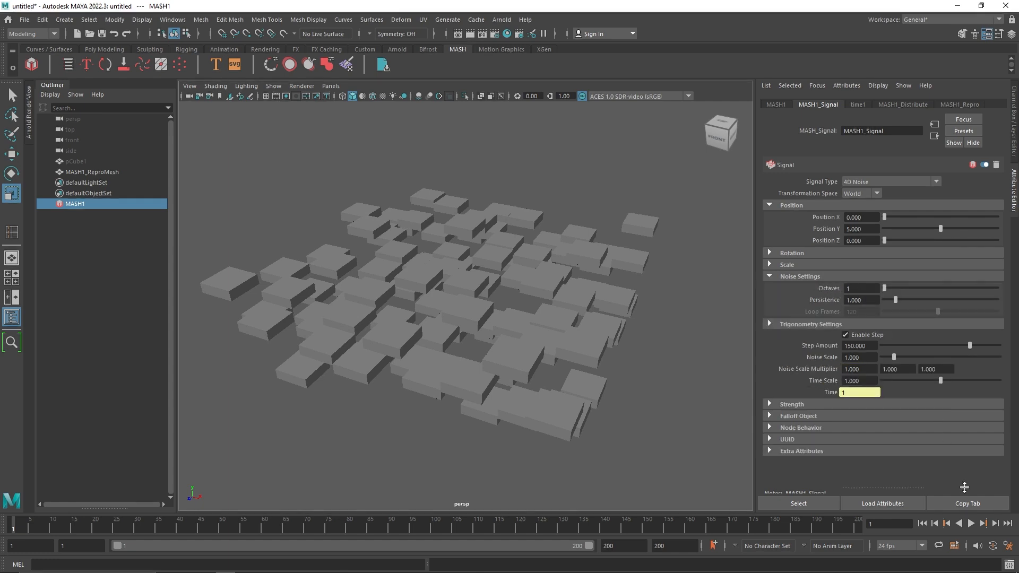
left_click(863, 290)
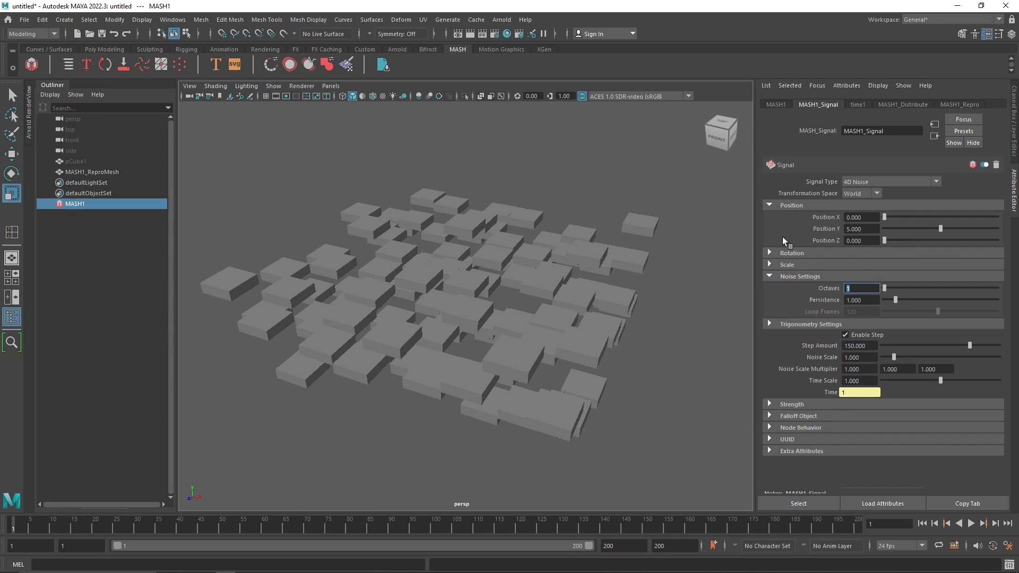
left_click(508, 36)
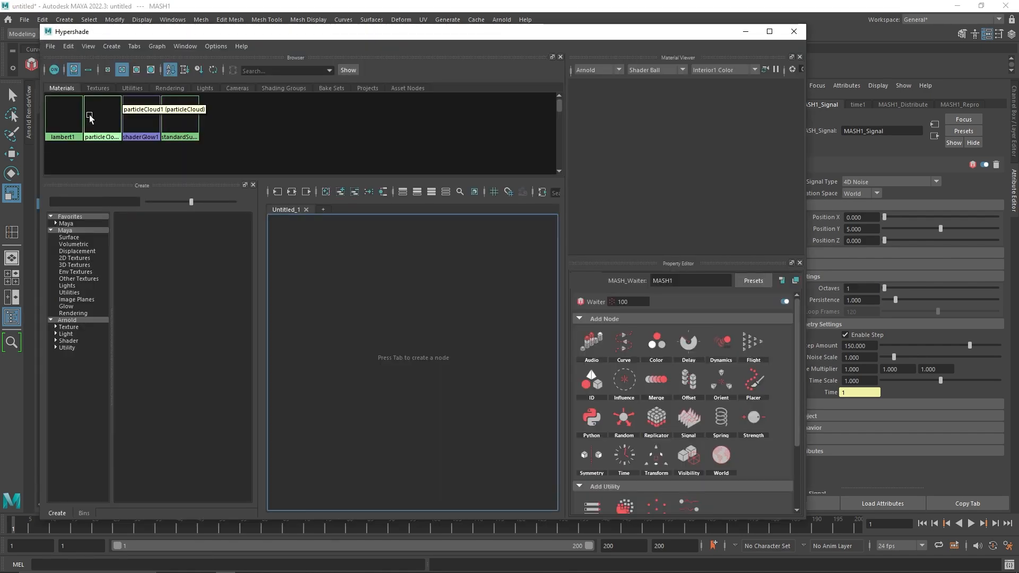
left_click(83, 202)
type("noi")
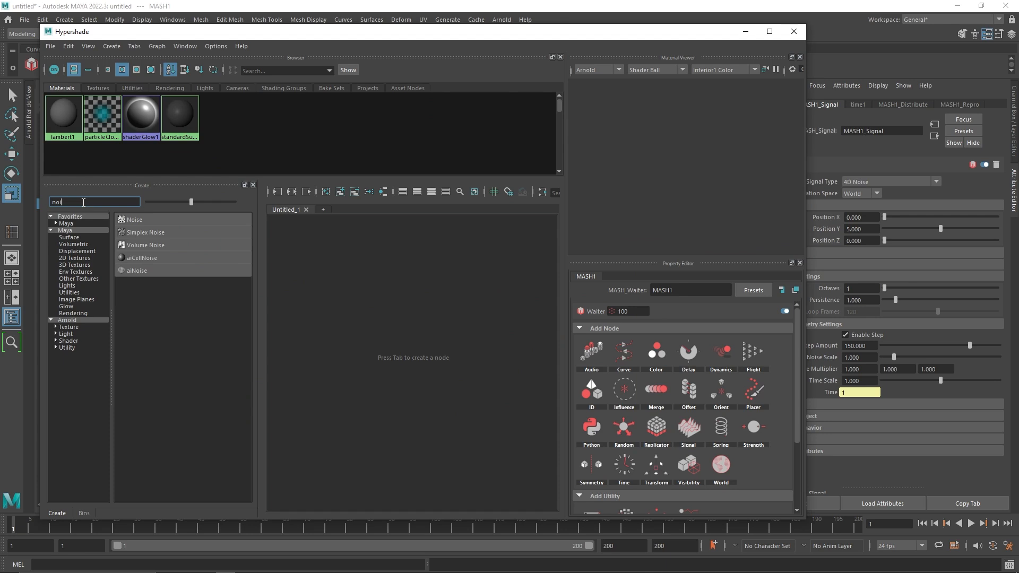
left_click(137, 271)
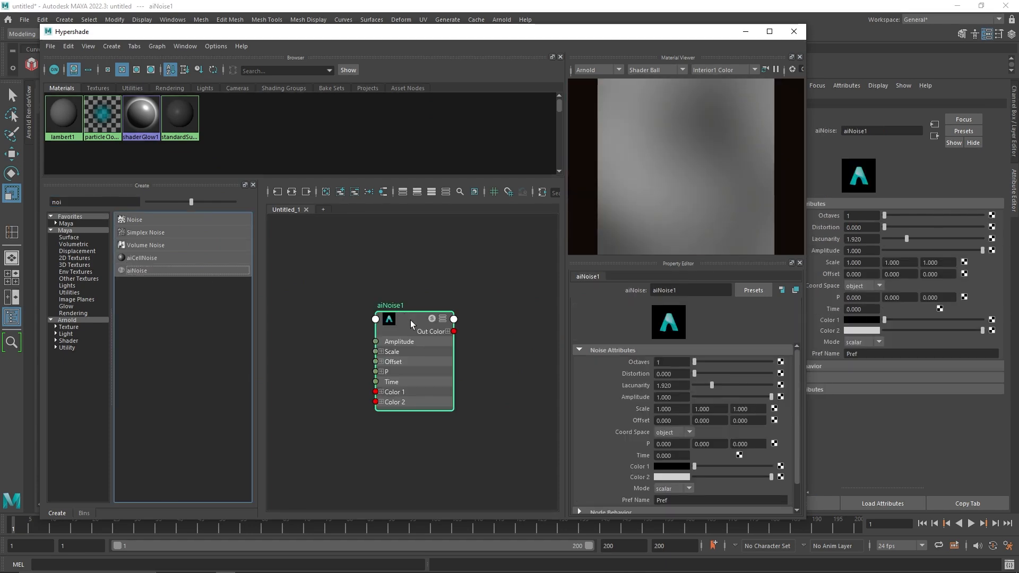
Set the aiNoise node's Octaves to 8 and Amplitude to 5, and close the Hypershade.
left_click_drag(665, 363, 738, 363)
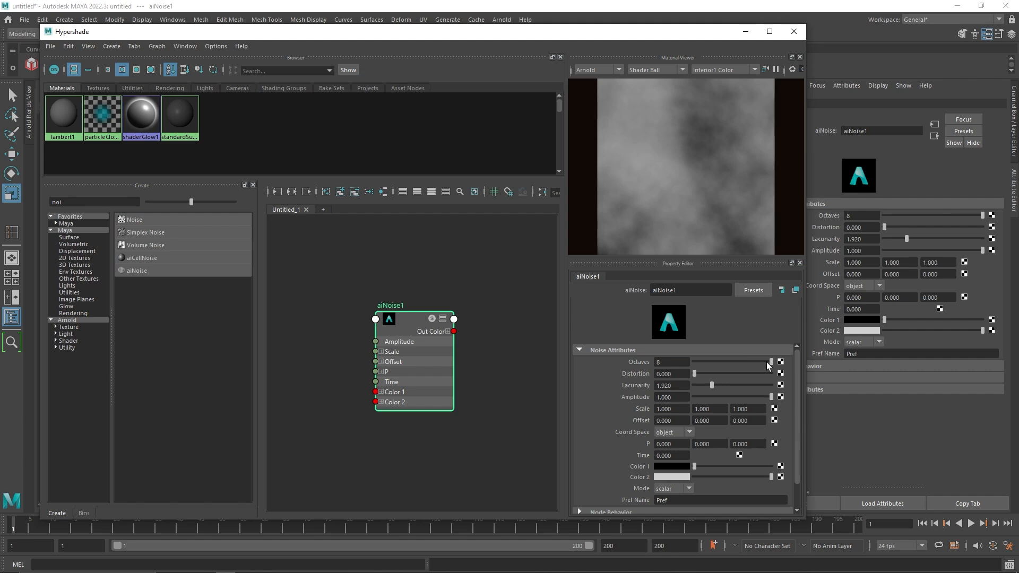
left_click(678, 398)
type("5")
key("Return")
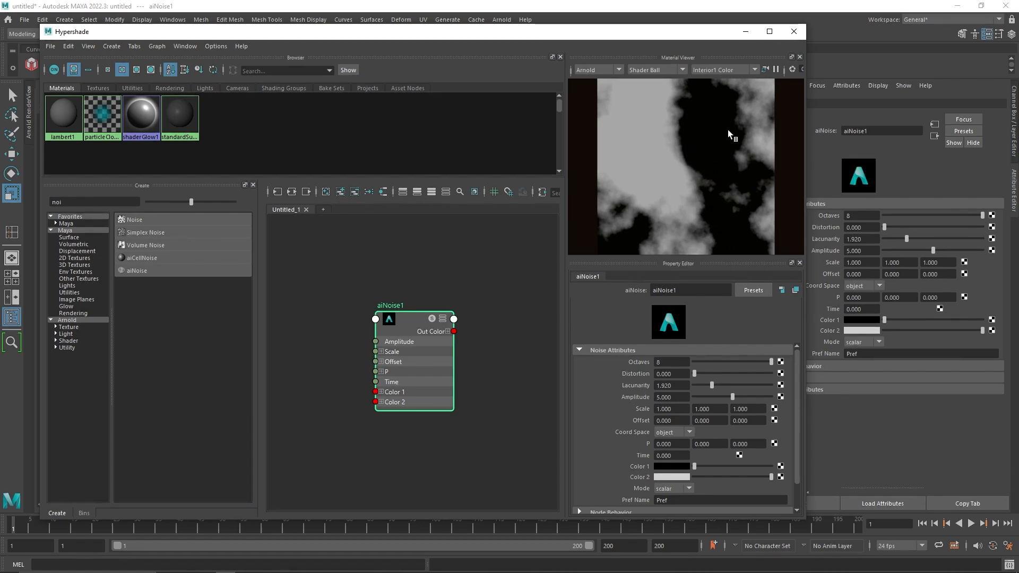
left_click(789, 33)
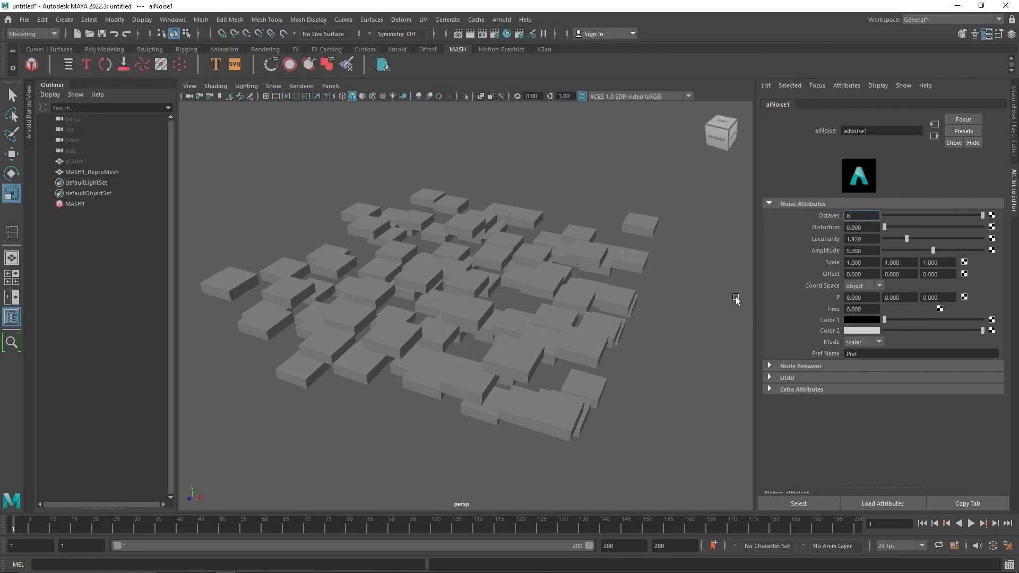
Set the MASH1 Signal node's Octaves to 10 and play the animation.
left_click(122, 203)
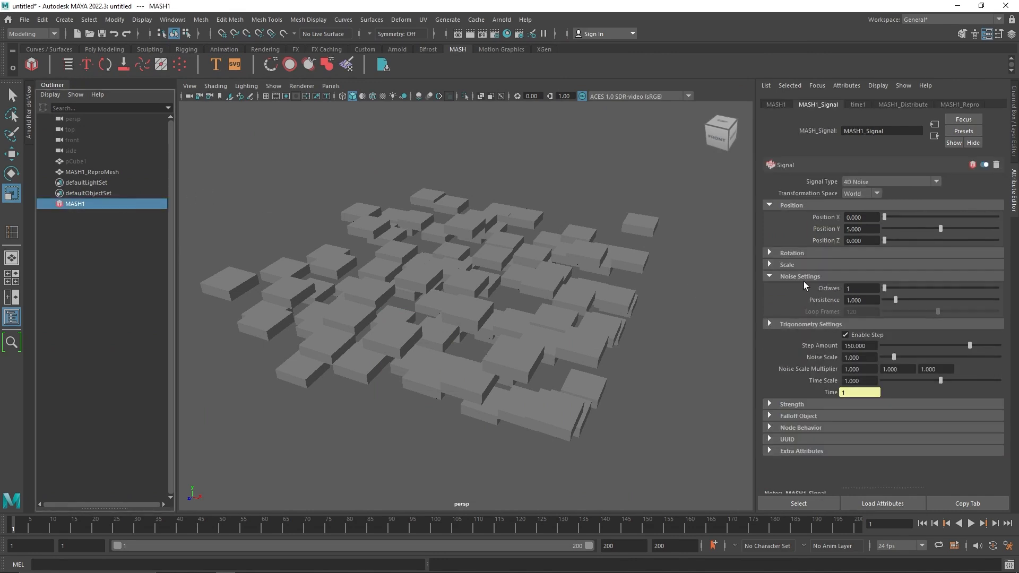
left_click_drag(886, 290, 998, 297)
left_click(970, 523)
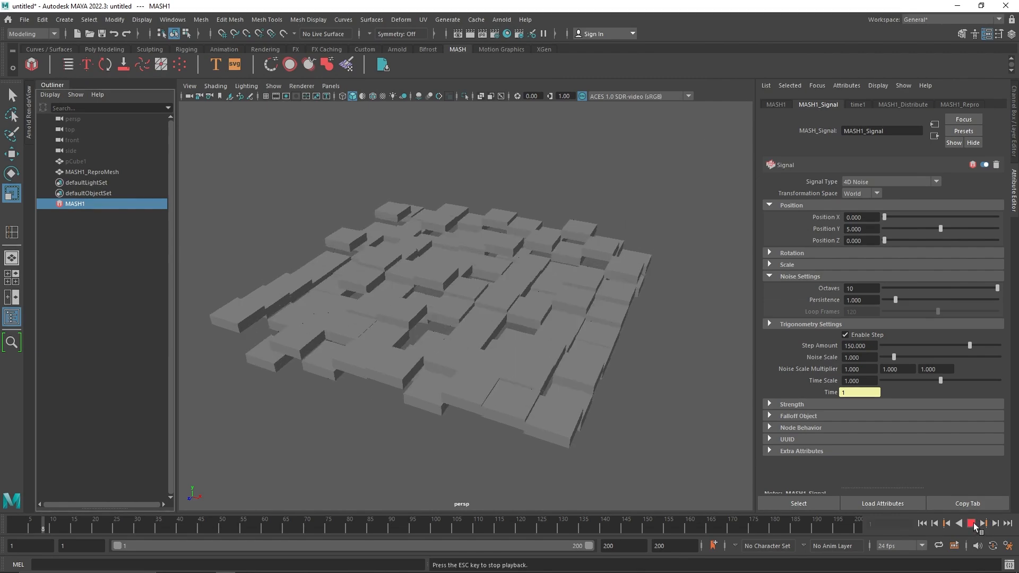
Lower the Signal node's Octaves to 3 and finally 1 during playback, return to frame 1 and collapse the Noise Settings.
left_click(928, 288)
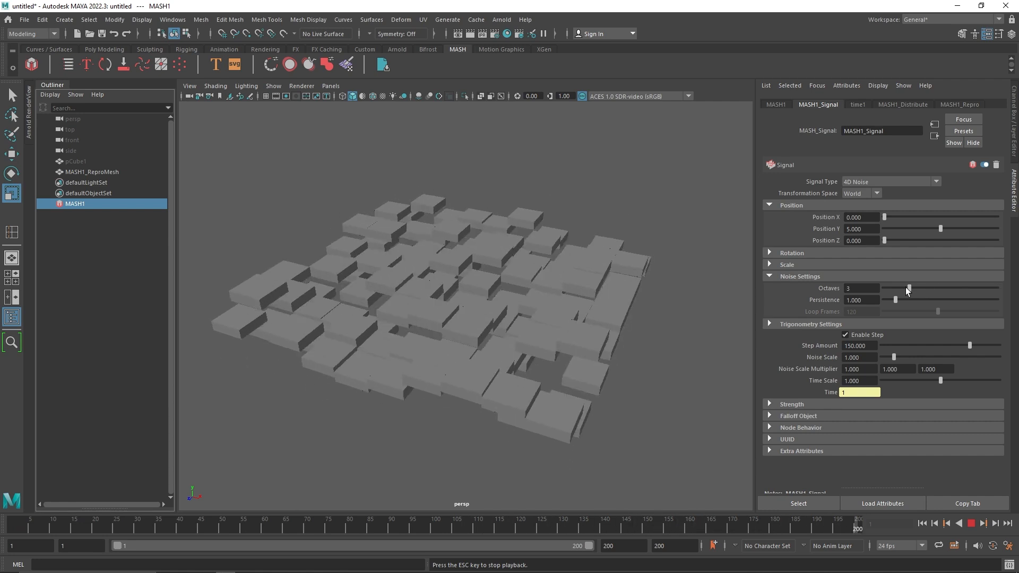
left_click(884, 287)
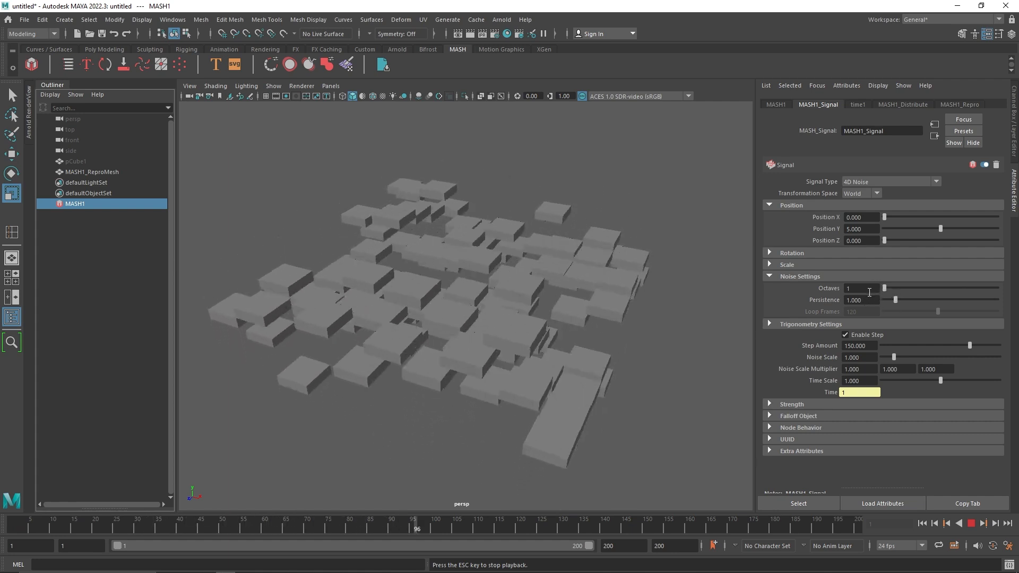
left_click(971, 523)
left_click(921, 523)
left_click(807, 277)
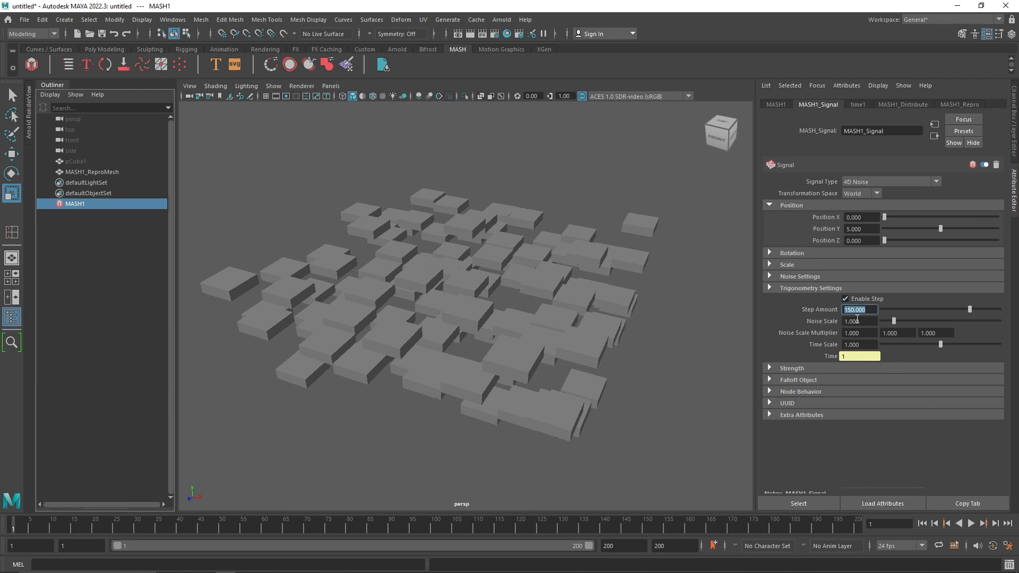
Play the animation briefly to check the movement at the current Step Amount, and stop it.
left_click(971, 523)
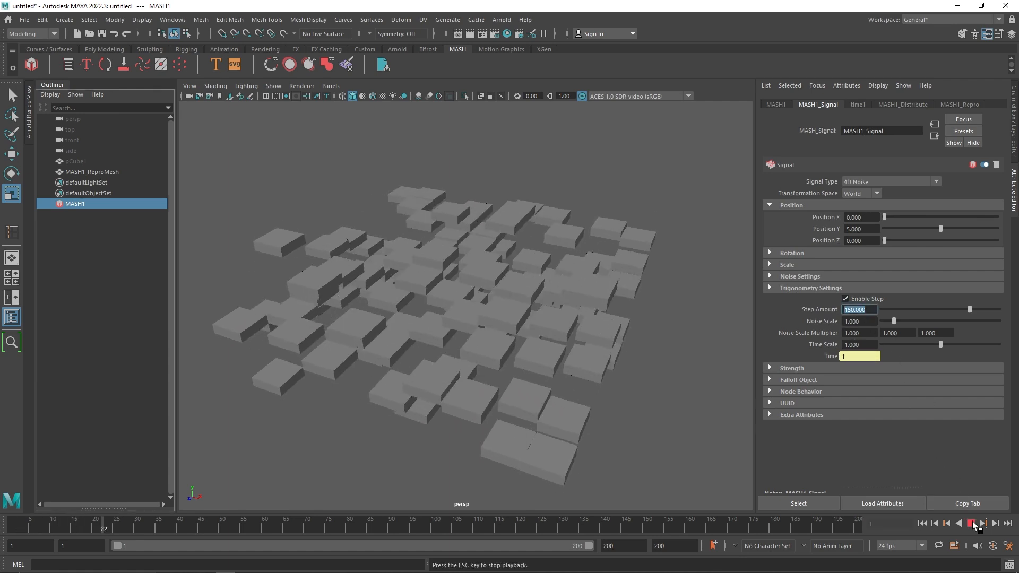
left_click(971, 523)
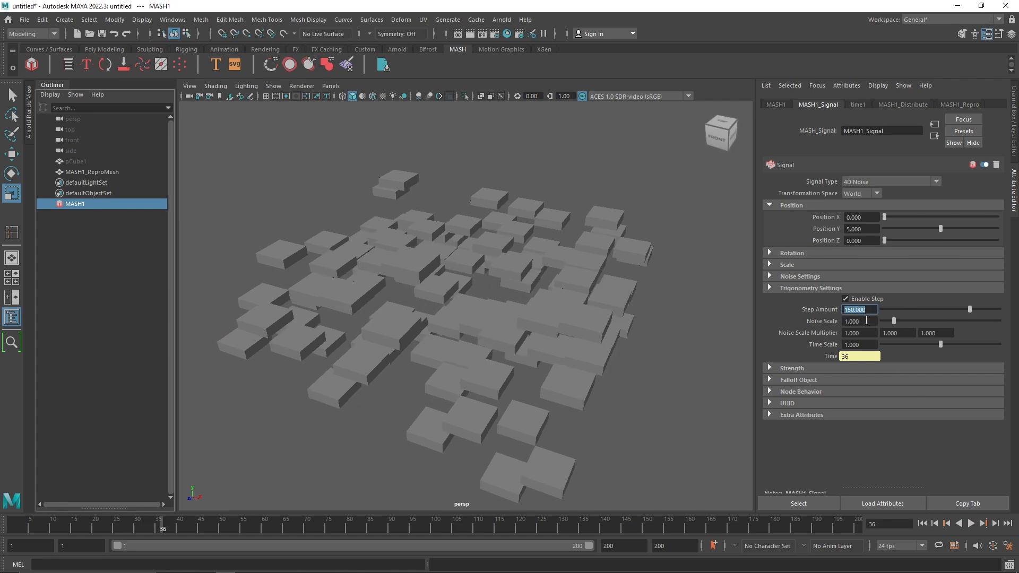
key("Tab")
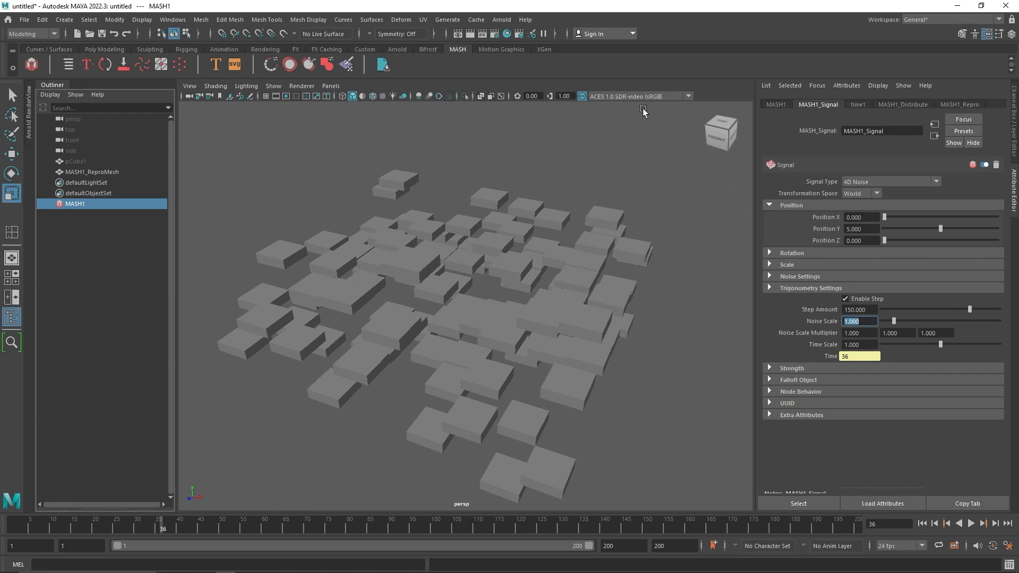
Reopen the Hypershade and set all three Scale values of the aiNoise node to 2.
left_click(507, 34)
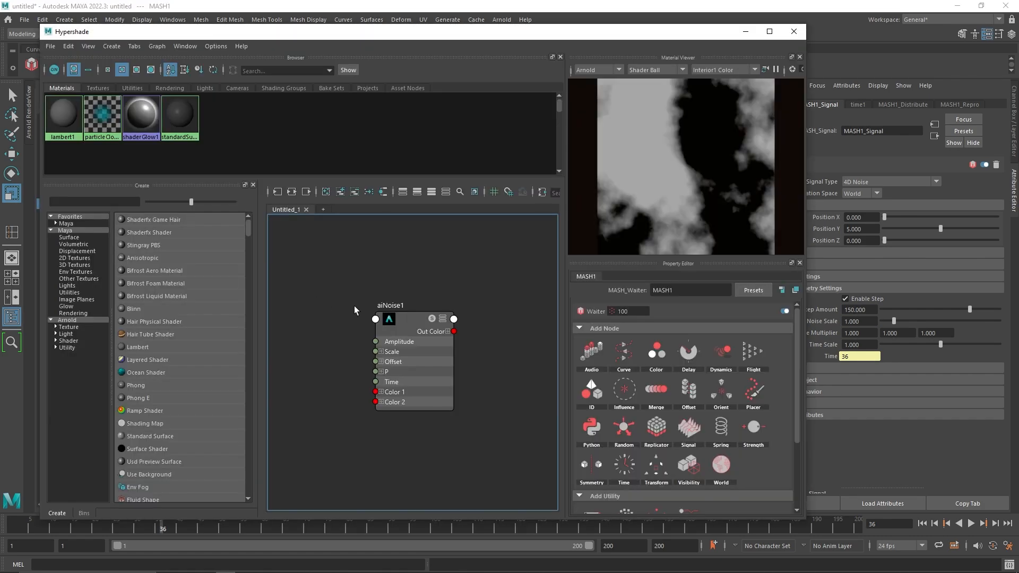
left_click(402, 323)
double_click(666, 409)
type("2")
key("Tab")
type("2")
key("Tab")
type("2")
left_click(706, 408)
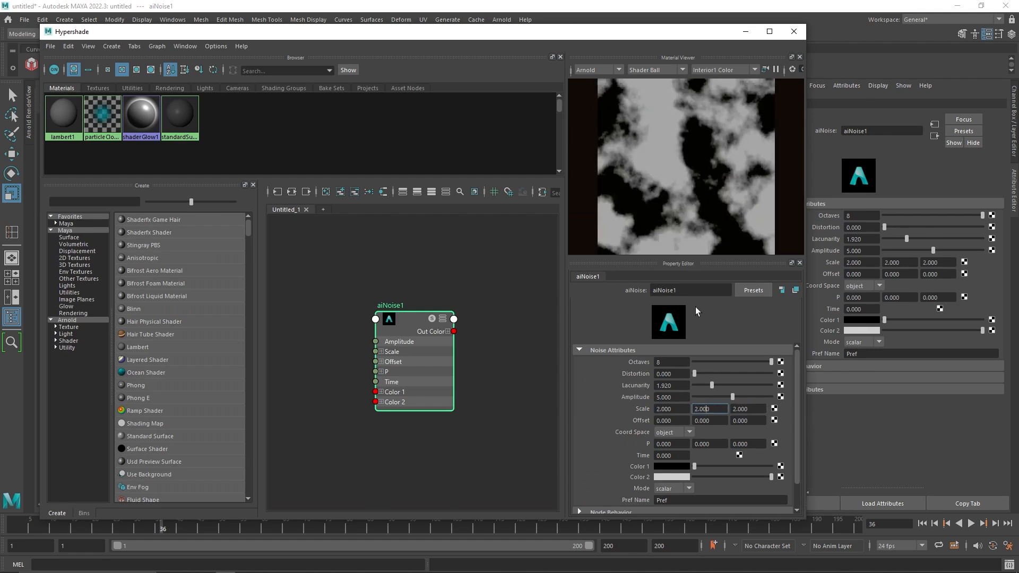
Set the aiNoise node's three Scale values to 5.
double_click(658, 408)
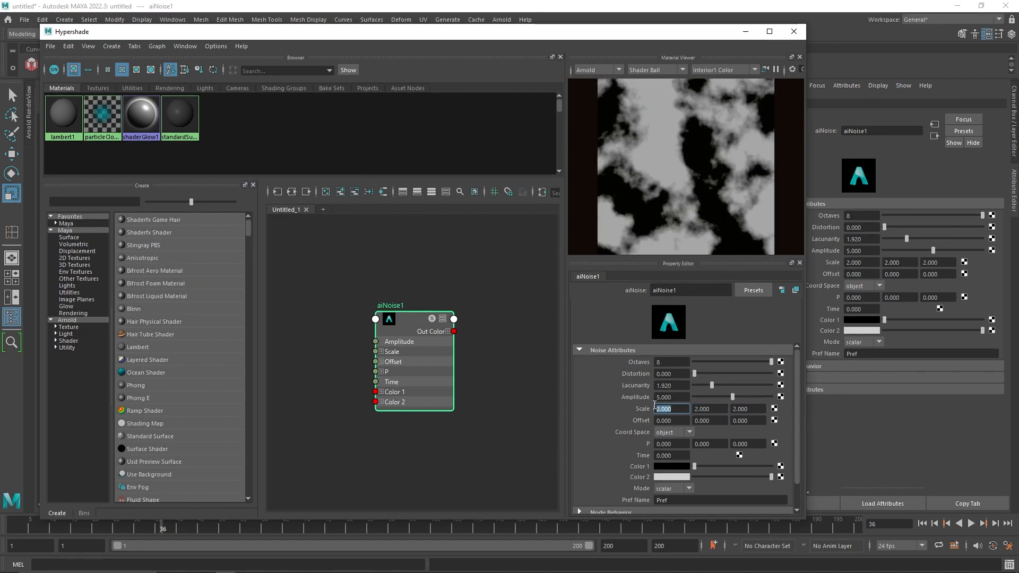
type("5")
key("Tab")
type("5")
key("Tab")
type("5")
Set the aiNoise node's three Scale values to 0.5 and close the Hypershade.
left_click(681, 407)
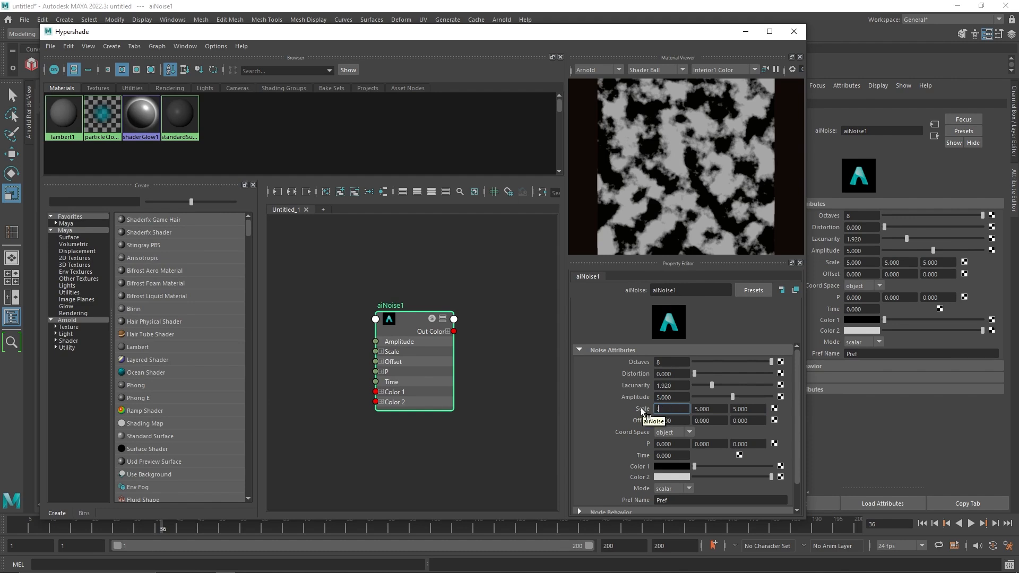
type(".5")
key("Return")
key("Tab")
type(".5")
key("Tab")
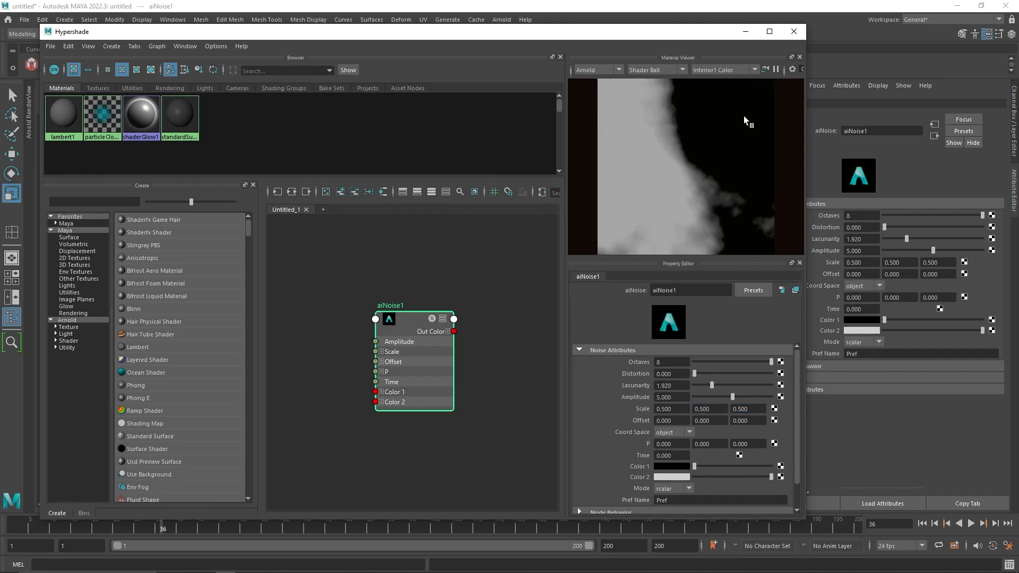
left_click(794, 32)
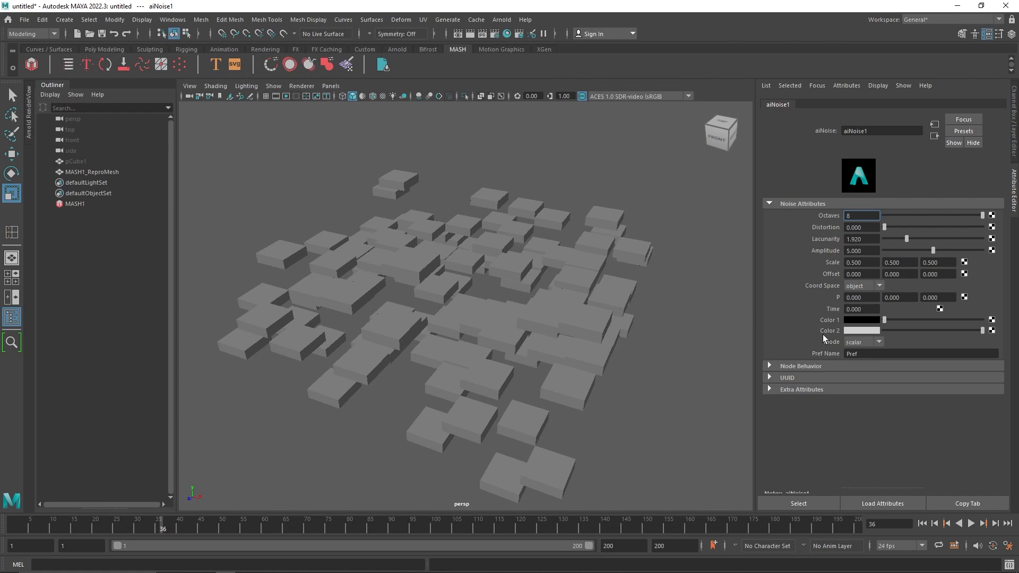
Play the animation and lower the MASH1 Signal node's Time Scale during playback.
left_click(682, 293)
left_click(125, 204)
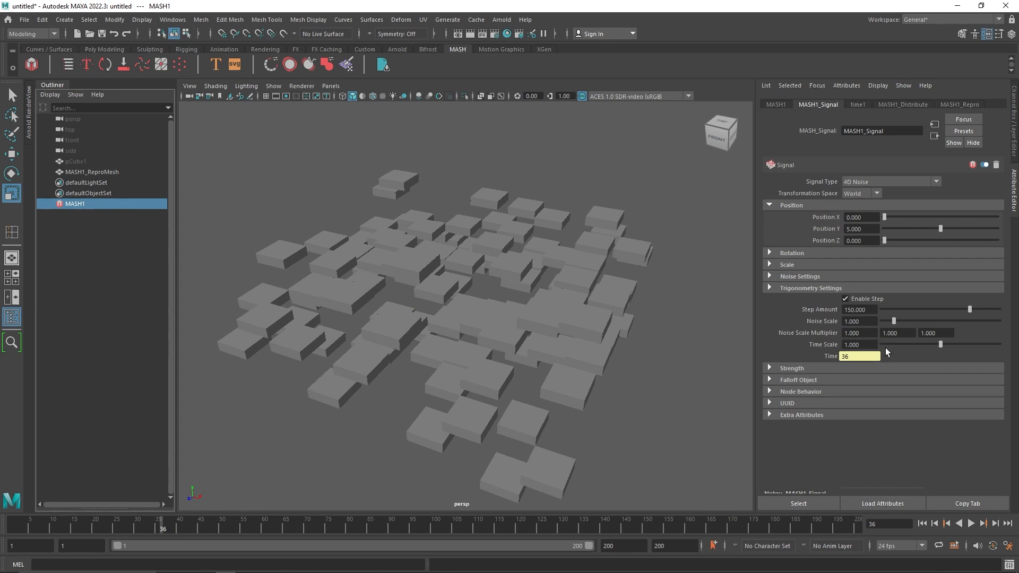
left_click(971, 523)
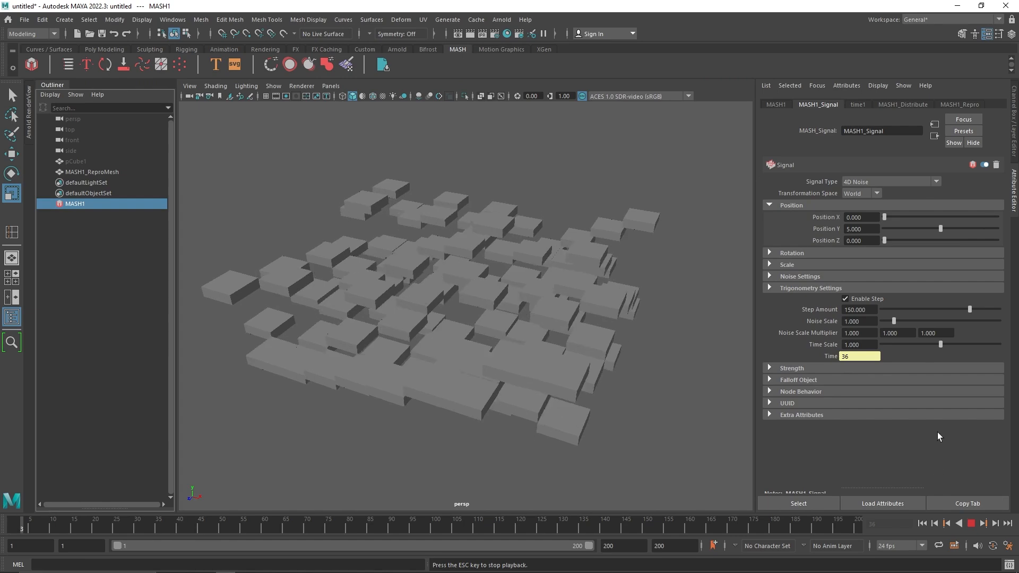
left_click_drag(939, 345, 835, 345)
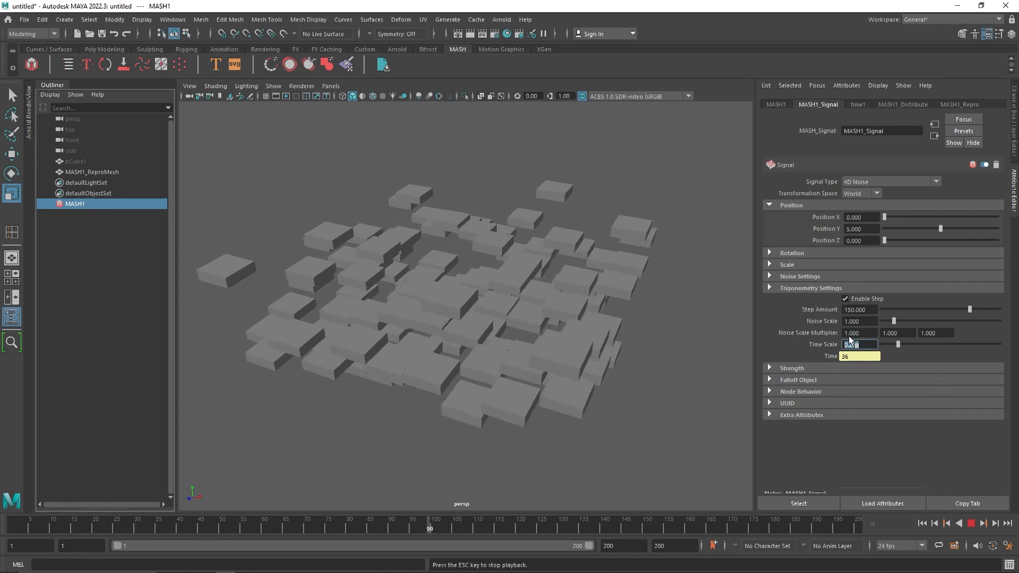
Set the Signal node's Time Scale back to 1, stop playback and return to frame 1.
type("1")
left_click(856, 333)
left_click(960, 523)
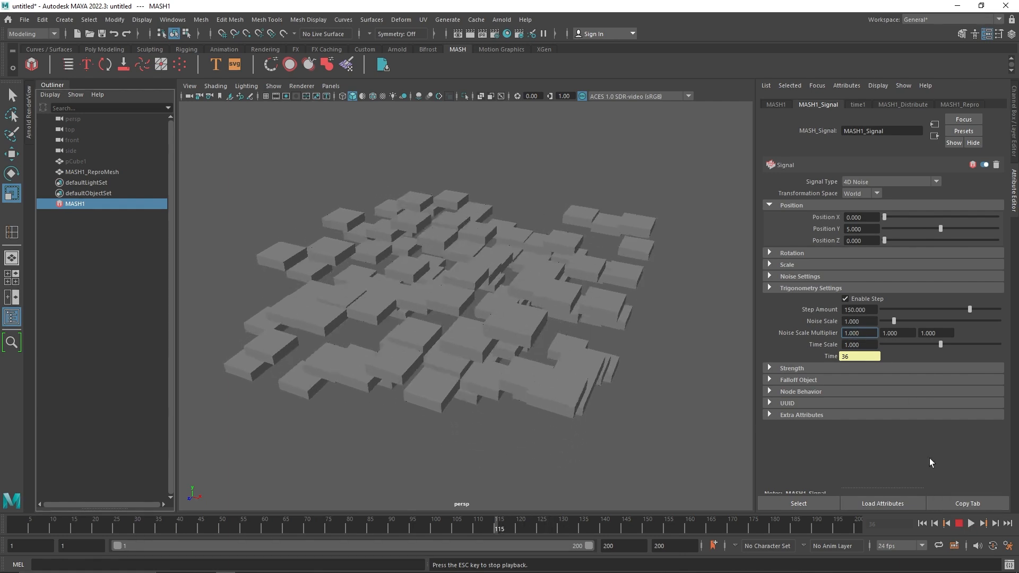
left_click(960, 524)
left_click(922, 524)
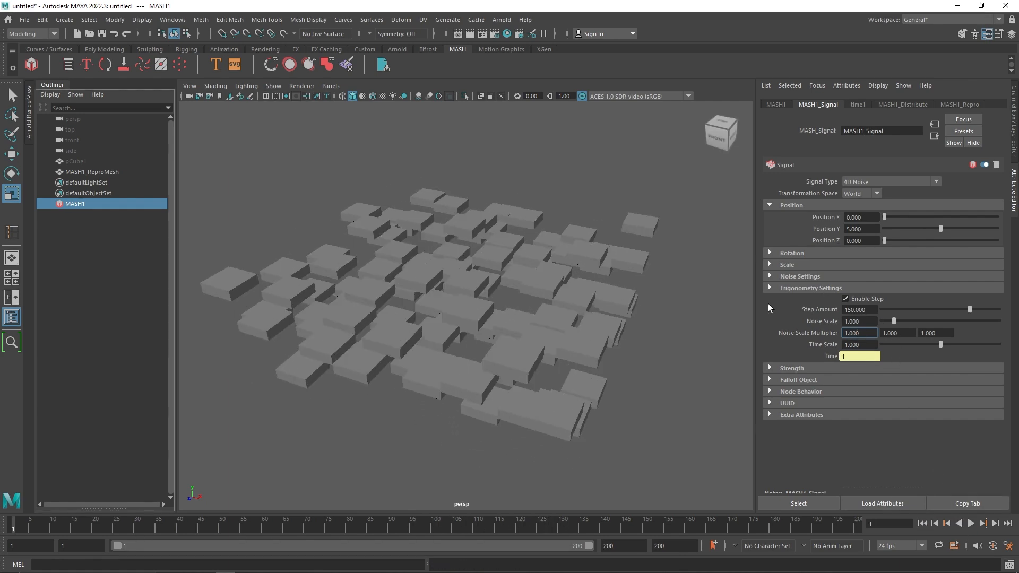
Lower the Signal node's Step Amount to about 11 and inspect the cube grid.
left_click_drag(432, 308, 481, 340, "alt")
left_click_drag(962, 315, 889, 311)
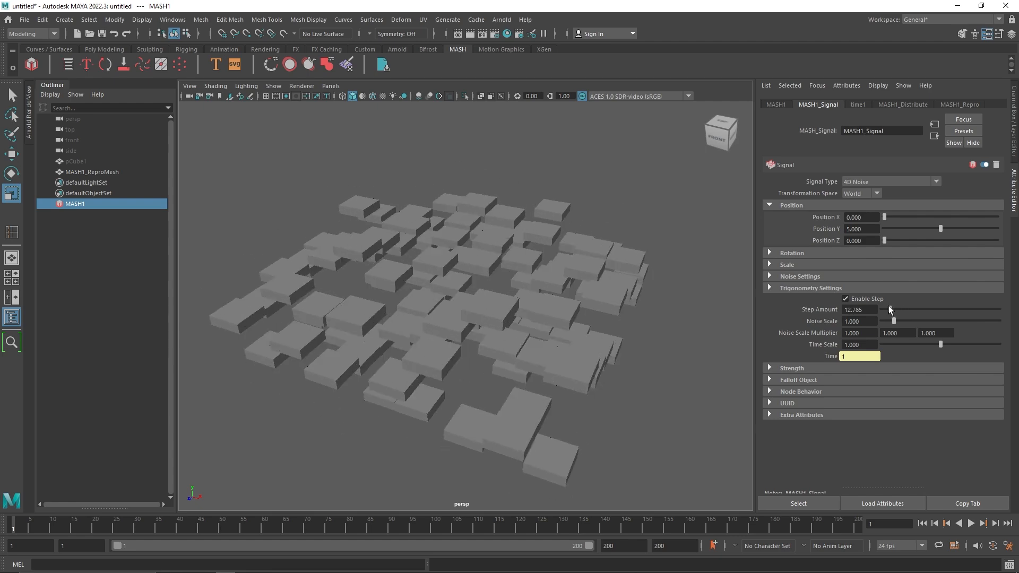
mouse_move(632, 321)
left_mouse_down("alt")
mouse_move(591, 328)
mouse_move(636, 326)
left_mouse_up("alt")
scroll(568, 332, "down", 4)
scroll(573, 336, "up", 2)
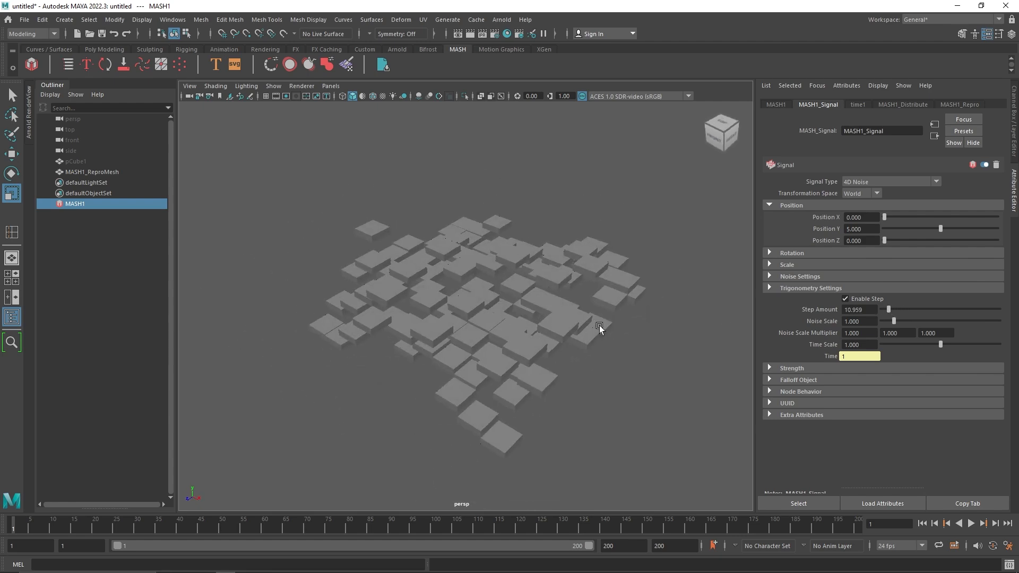
Set the Signal node's Step Amount to 1 and play the animation to check the movement.
left_click_drag(889, 310, 883, 313)
type("1")
key("Return")
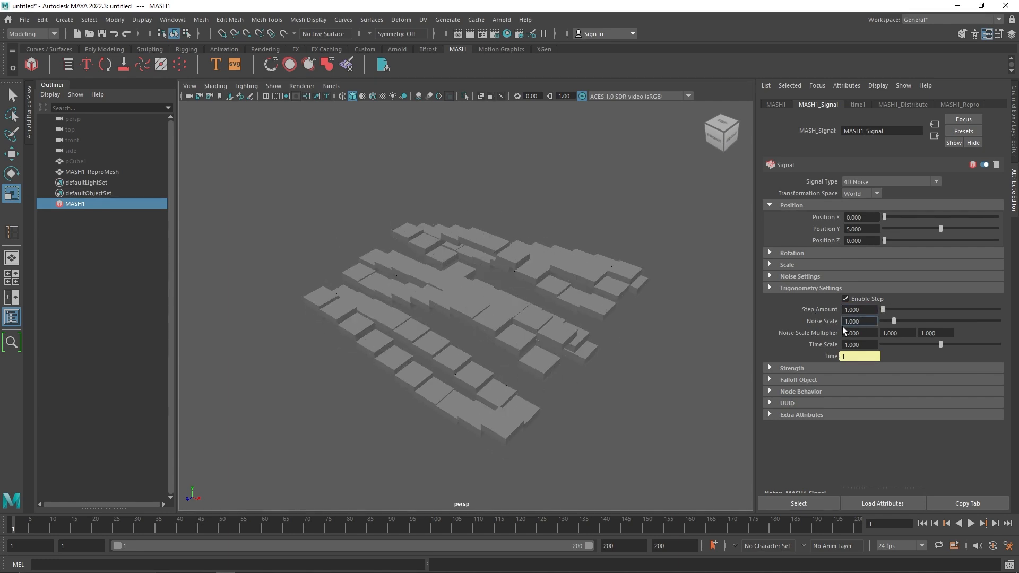
left_click(971, 523)
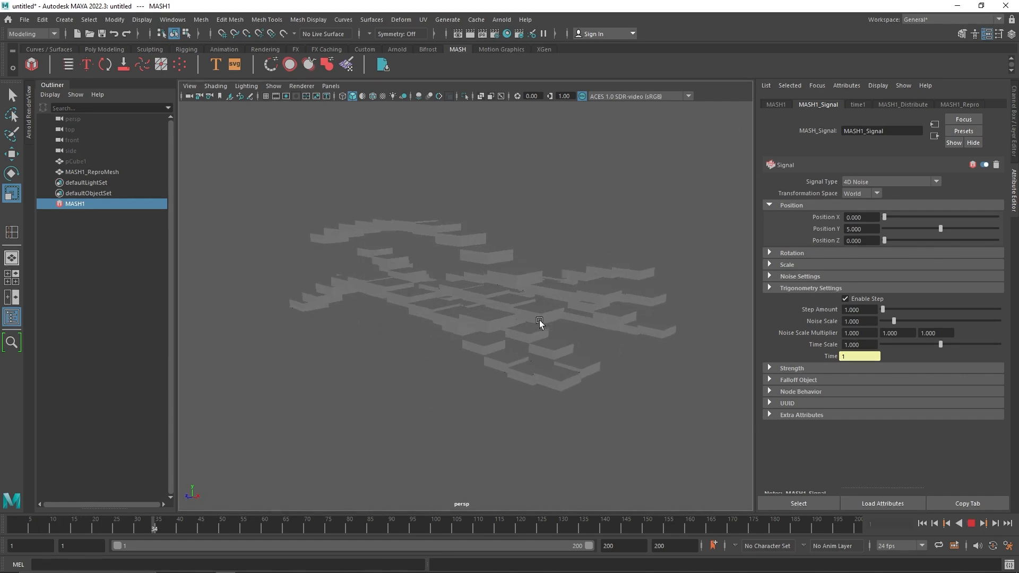
left_click(971, 525)
Assign a new Lambert material with a darker grey color to the MASH mesh, and play the animation to check it.
left_click_drag(614, 226, 536, 266)
right_click_drag(556, 232, 634, 491)
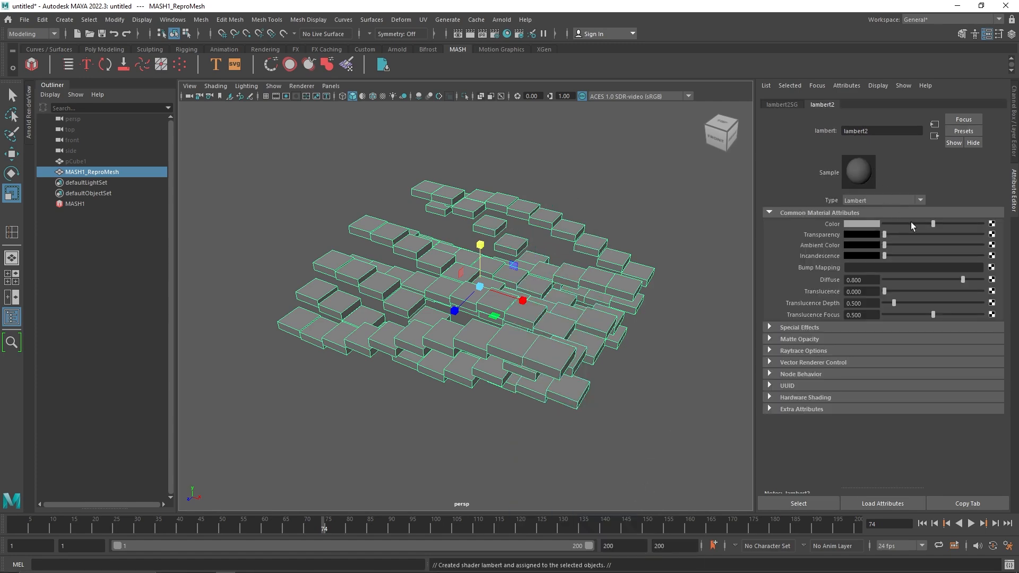
left_click_drag(907, 224, 898, 223)
left_click(682, 257)
left_click_drag(554, 306, 545, 298, "alt")
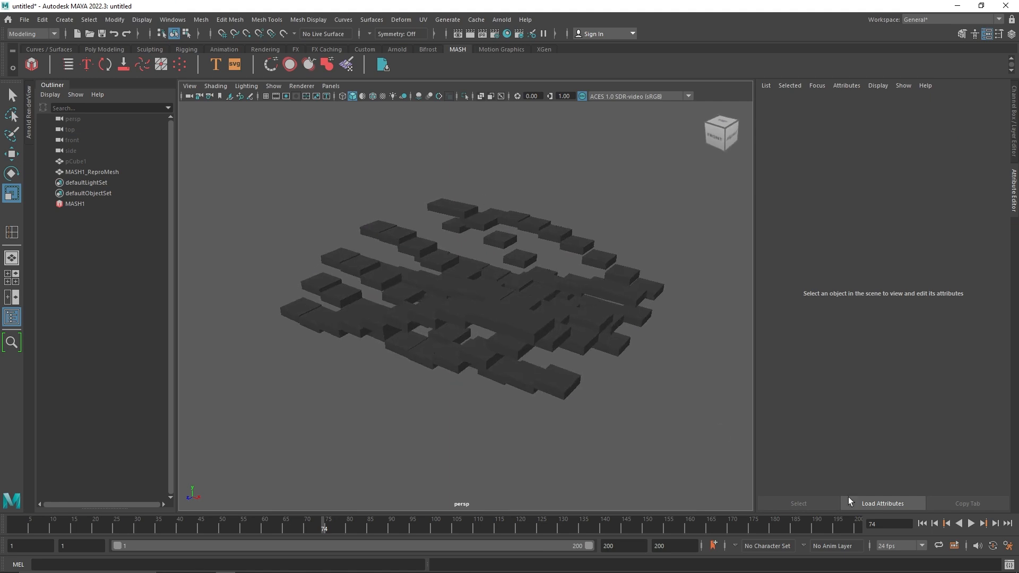
left_click(971, 524)
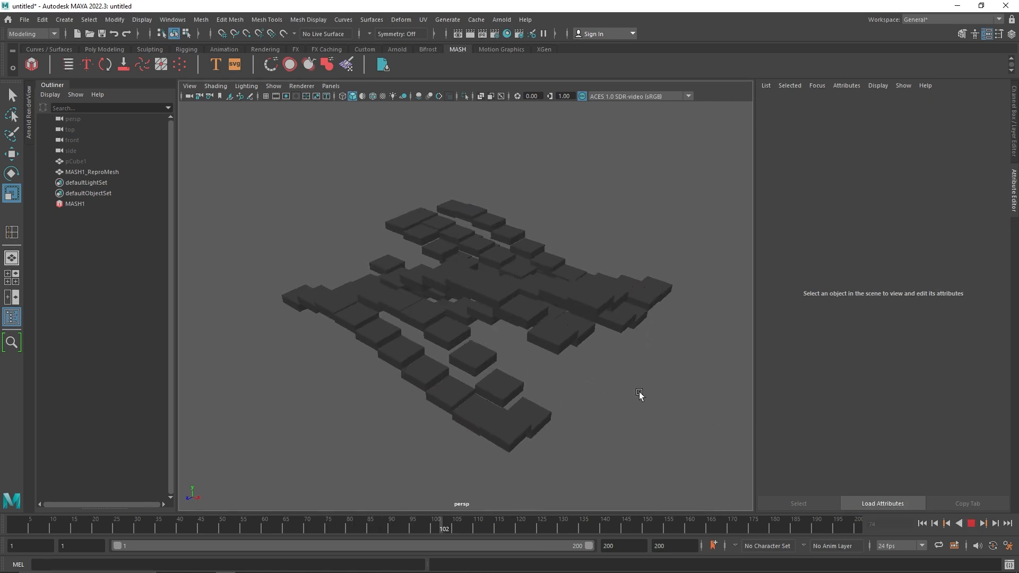
left_click(971, 523)
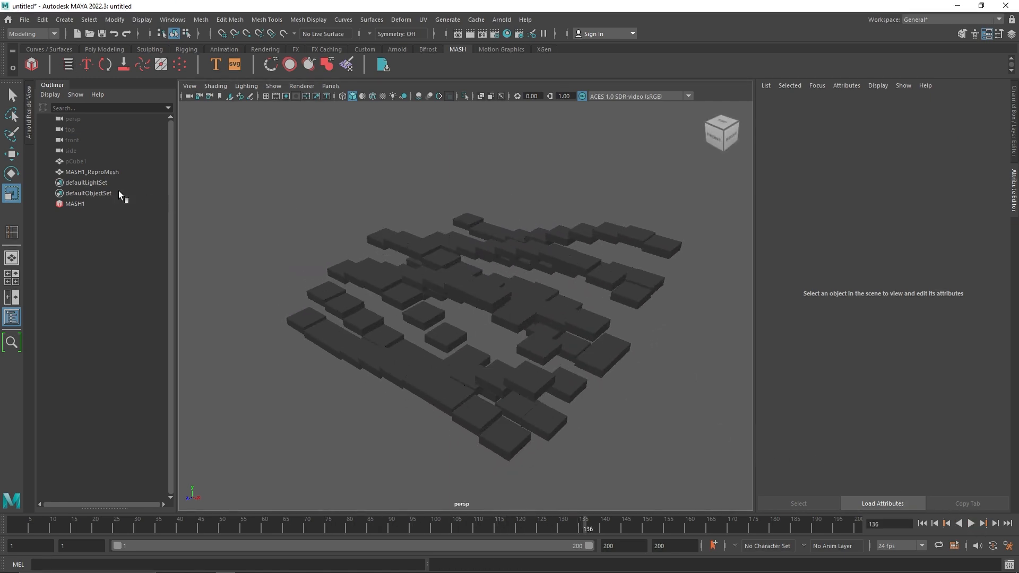
Set both the Depth and Width of the source cube's polyCube1 input to 0.5.
left_click(150, 202)
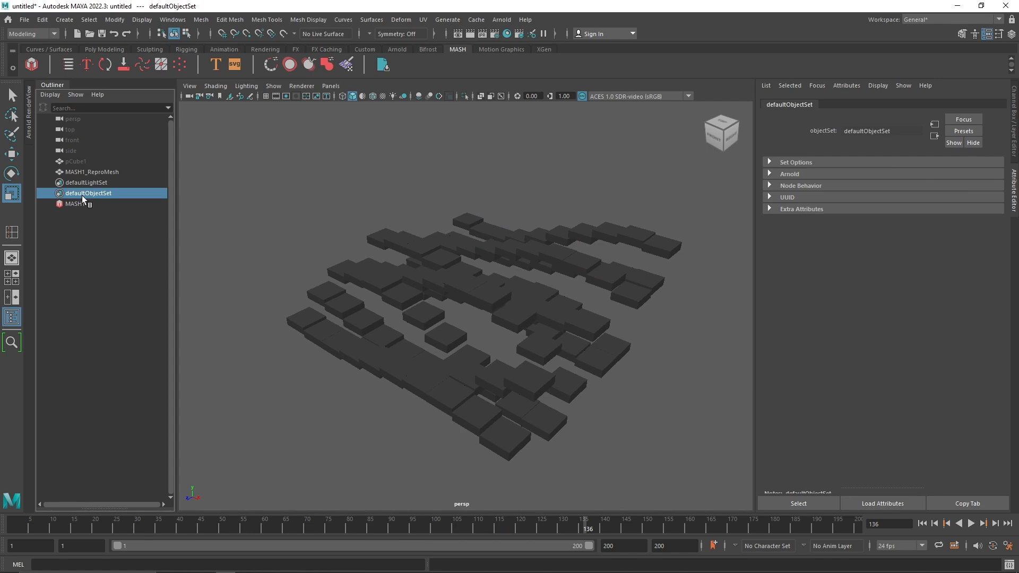
left_click(90, 161)
left_click(1014, 133)
left_click(908, 228)
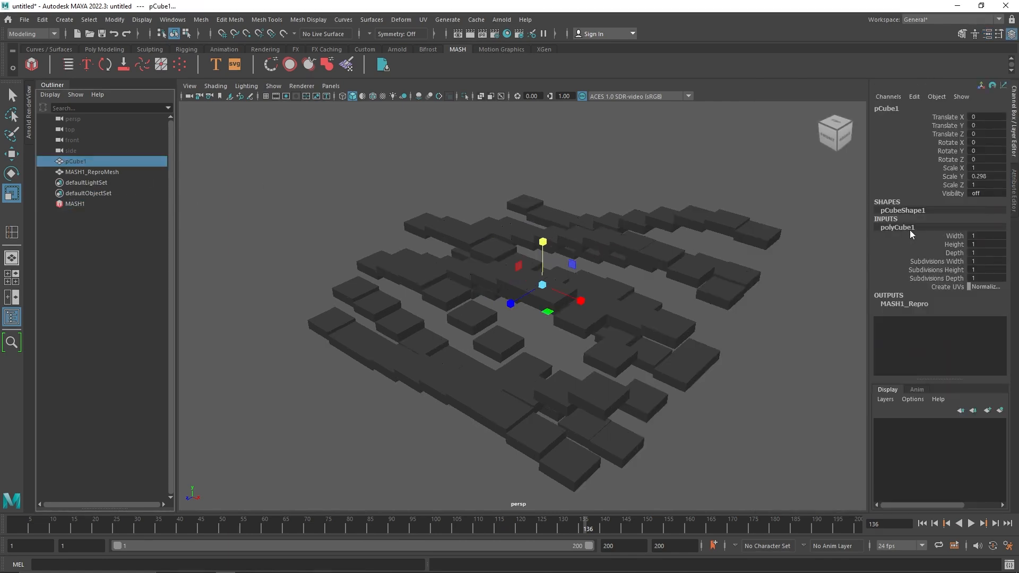
left_click_drag(984, 253, 985, 232)
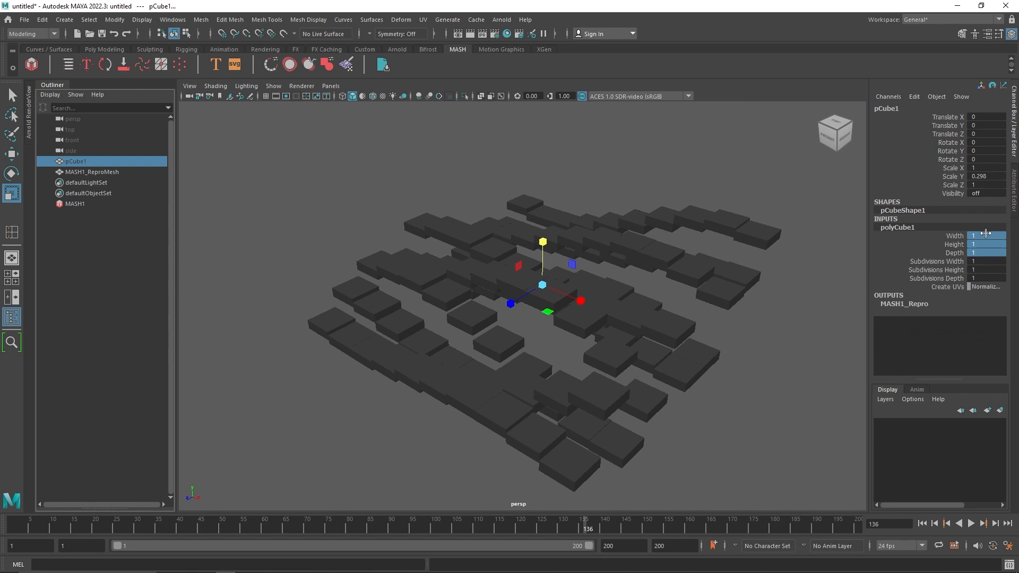
left_click(986, 253)
type("0.5")
left_click(995, 236)
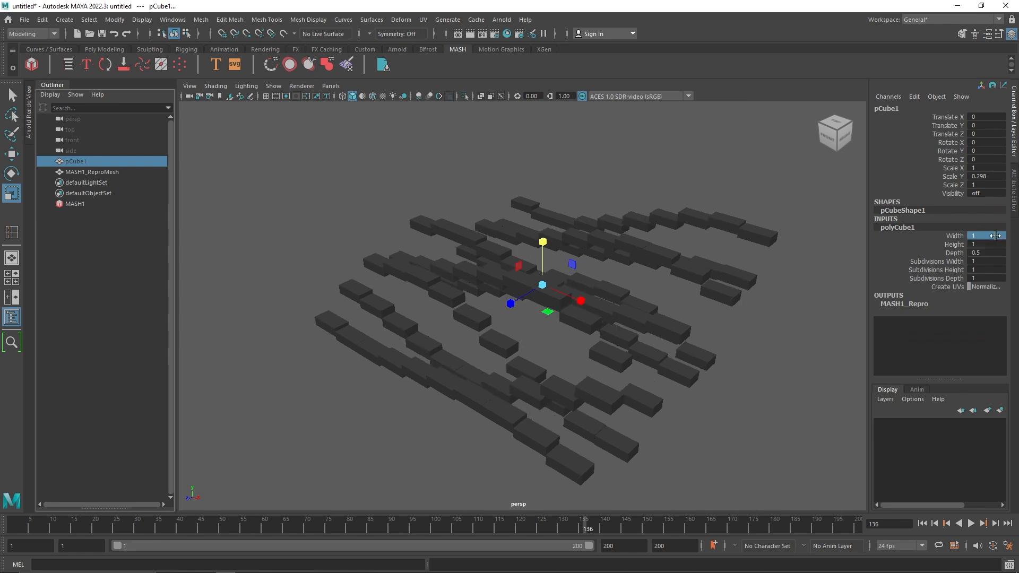
type(".5")
key("Return")
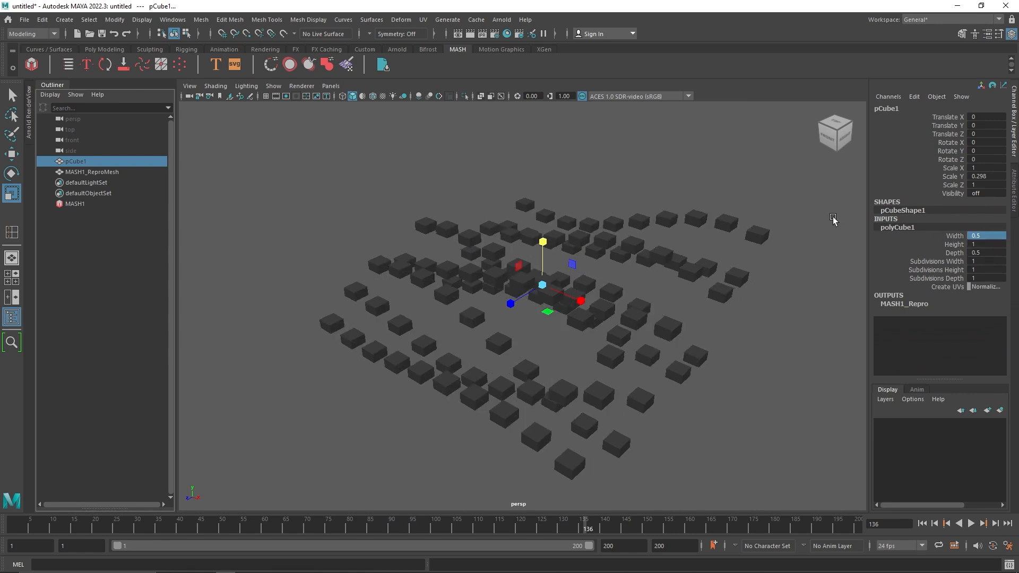
Increase the MASH Distribute node's Grid X and Grid Z to 25 each.
left_click(102, 204)
left_click(1013, 190)
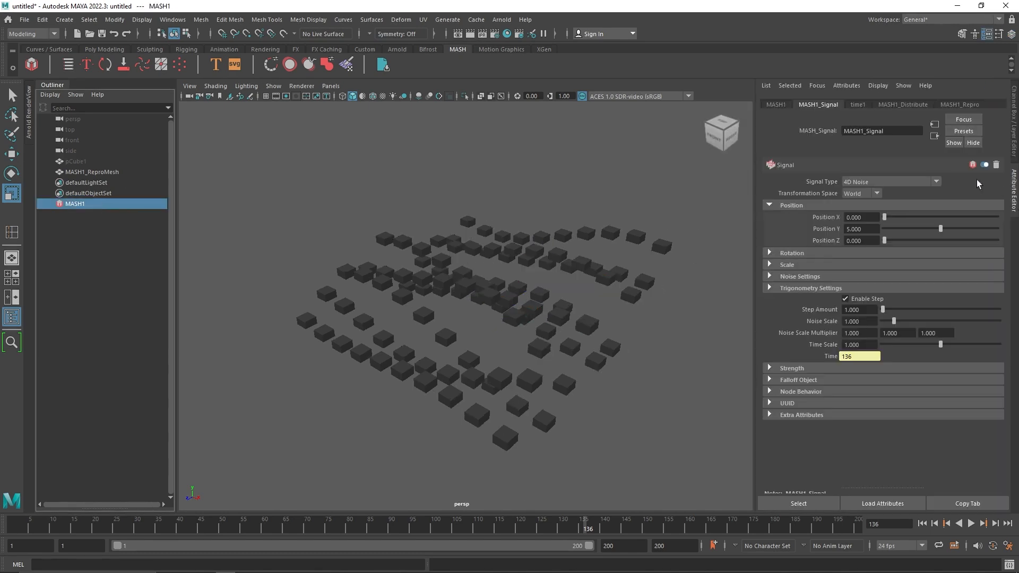
left_click(904, 106)
left_click_drag(925, 259, 1000, 260)
left_click_drag(931, 281, 1000, 285)
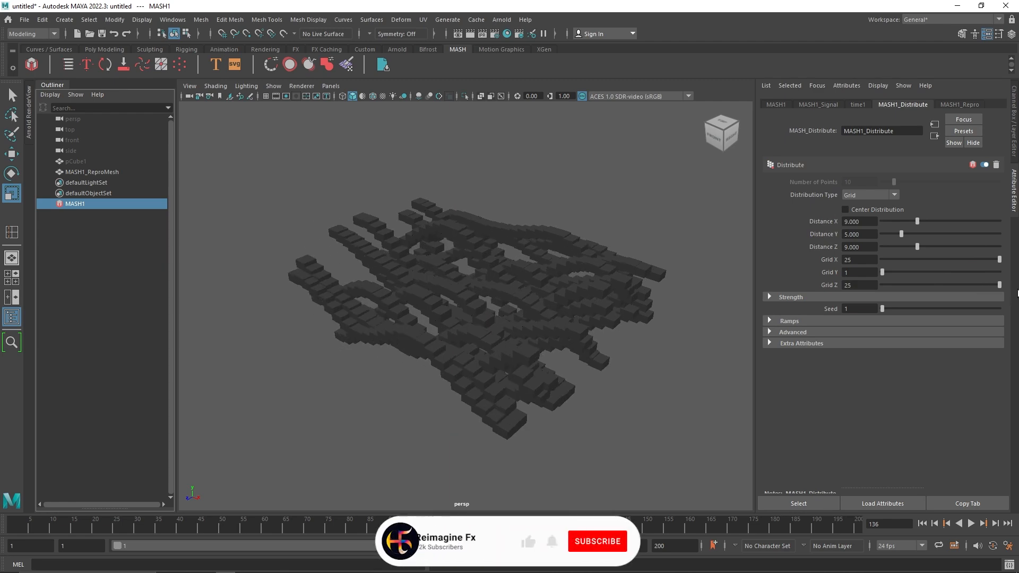
mouse_move(611, 228)
left_mouse_down("alt")
mouse_move(546, 268)
mouse_move(605, 230)
mouse_move(597, 239)
left_mouse_up("alt")
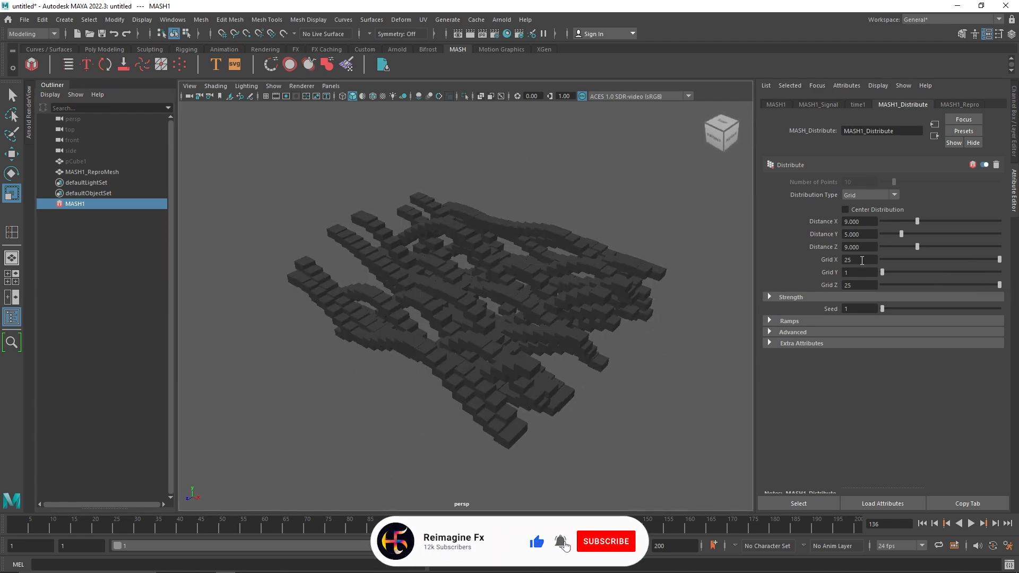
Try a Distance Z of 10 and a Distance X of about 11.6 on the Distribute node.
mouse_move(918, 248)
left_mouse_down()
mouse_move(937, 249)
mouse_move(916, 250)
left_mouse_up()
left_click_drag(626, 295, 562, 314, "alt")
left_click_drag(917, 247, 800, 247)
type("10")
key("Return")
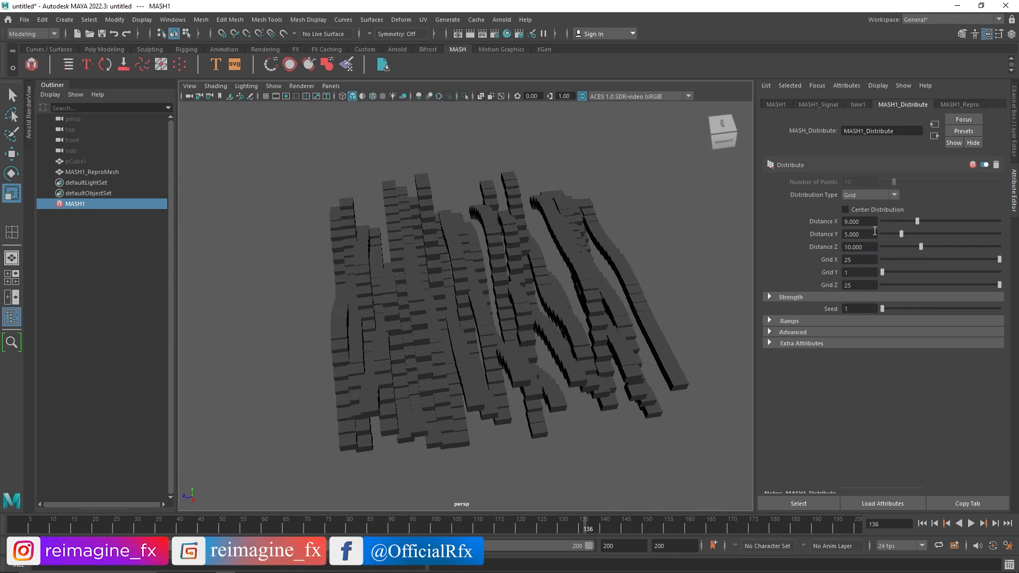
left_click_drag(920, 223, 929, 225)
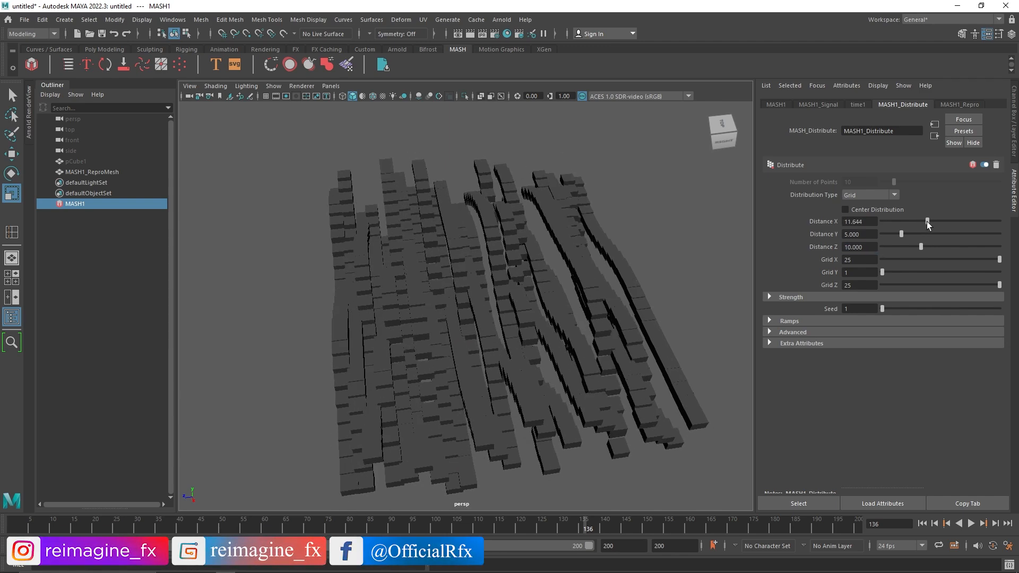
Disable the Signal node to flatten the grid, and set the Distribute node's Distance X to 12.
left_click(817, 105)
left_click(983, 165)
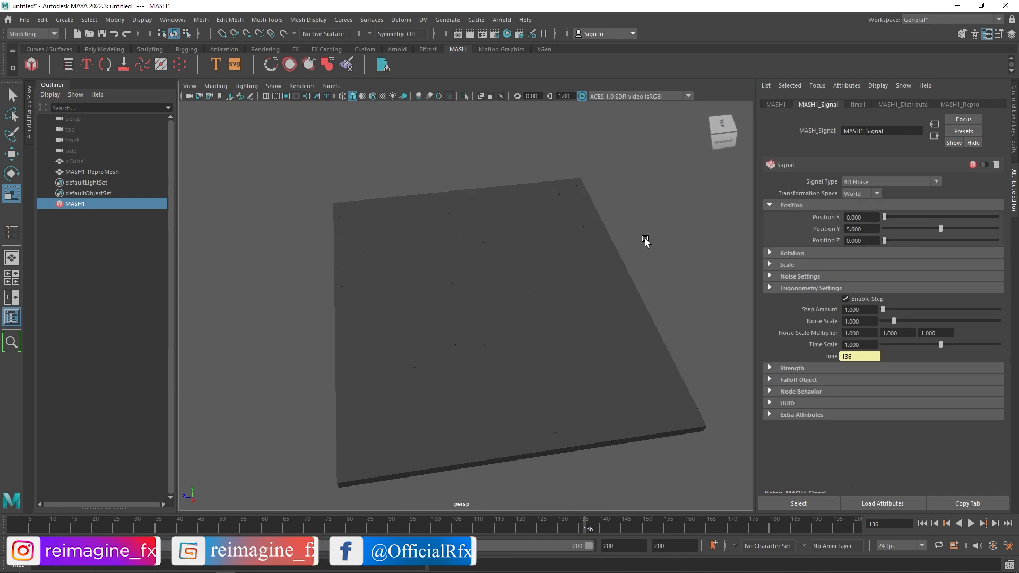
left_click_drag(683, 230, 658, 236, "alt")
left_click(902, 105)
mouse_move(927, 221)
left_mouse_down()
mouse_move(939, 221)
mouse_move(929, 222)
left_mouse_up()
type("12")
key("Return")
mouse_move(705, 271)
left_mouse_down("alt")
mouse_move(546, 320)
mouse_move(571, 335)
mouse_move(712, 288)
left_mouse_up("alt")
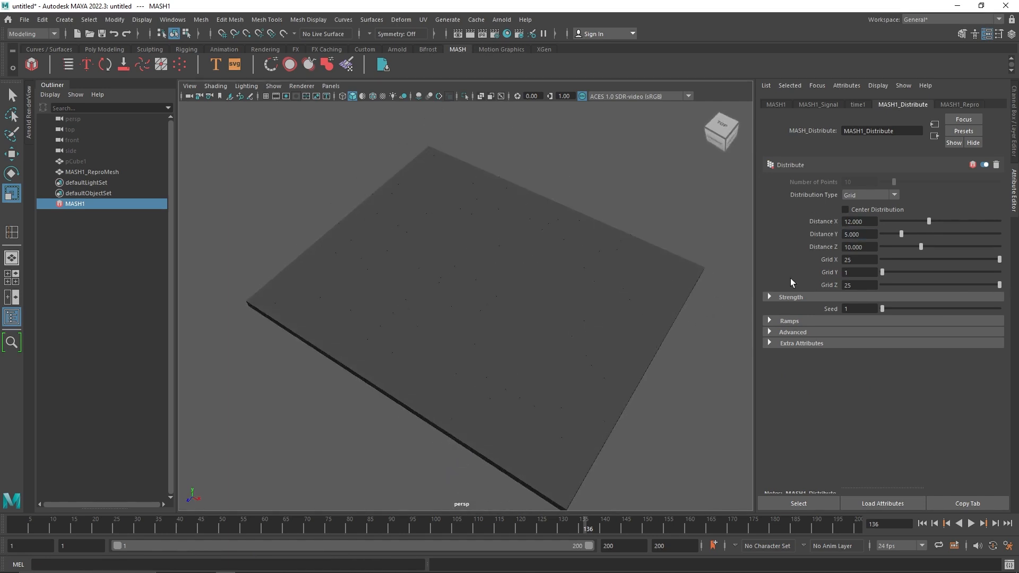
Try a Distance X of 10, restore it to 12, and raise Distance Z to about 12.
left_click_drag(927, 224, 921, 221)
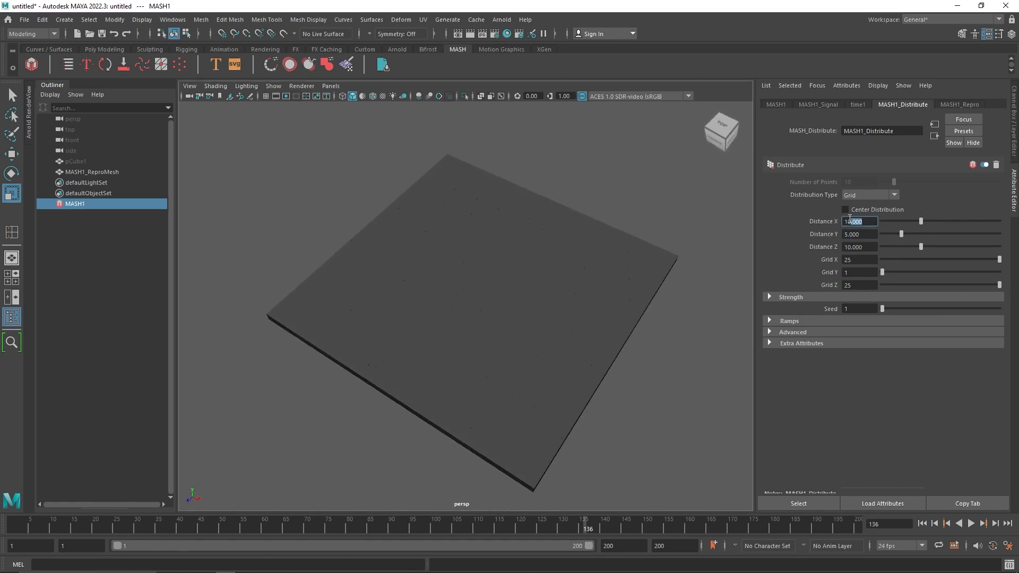
left_click_drag(921, 222, 926, 245)
type("12")
left_click(851, 247)
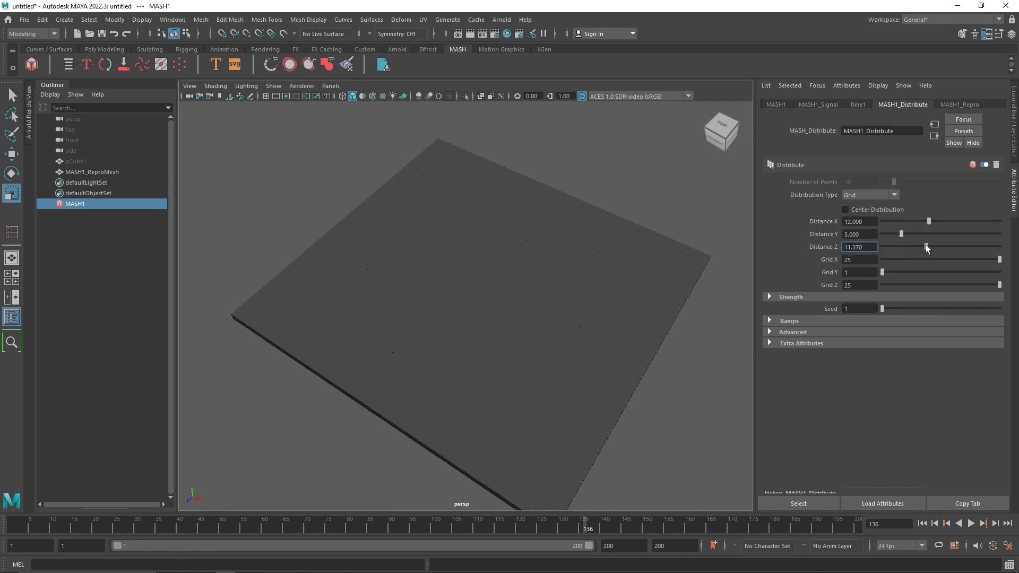
Re-enable the Signal node and inspect the displaced cube grid.
left_click(818, 104)
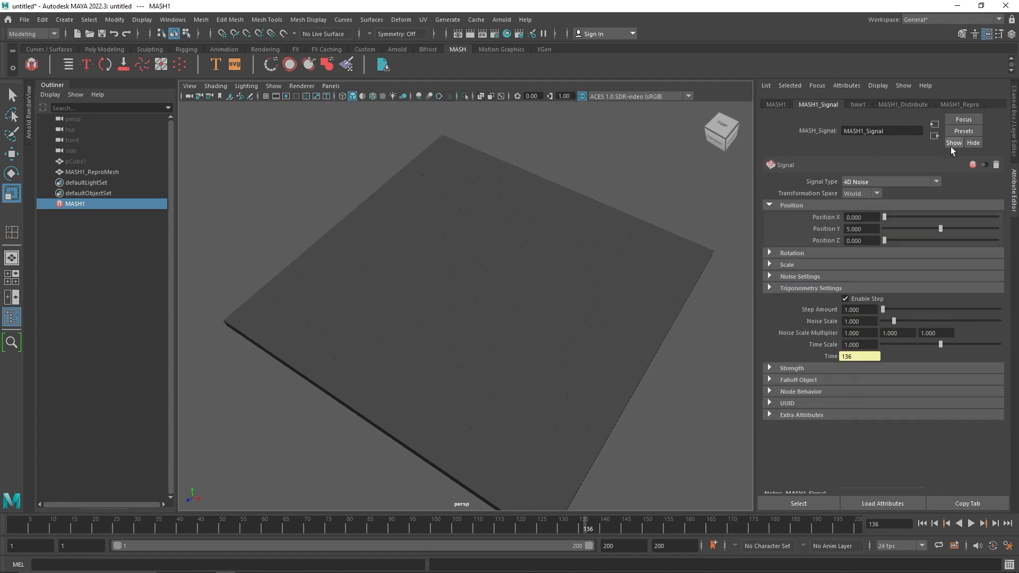
left_click(985, 165)
left_click_drag(483, 287, 476, 268, "alt")
left_click_drag(506, 305, 514, 360, "alt")
right_click_drag(514, 359, 626, 370, "alt")
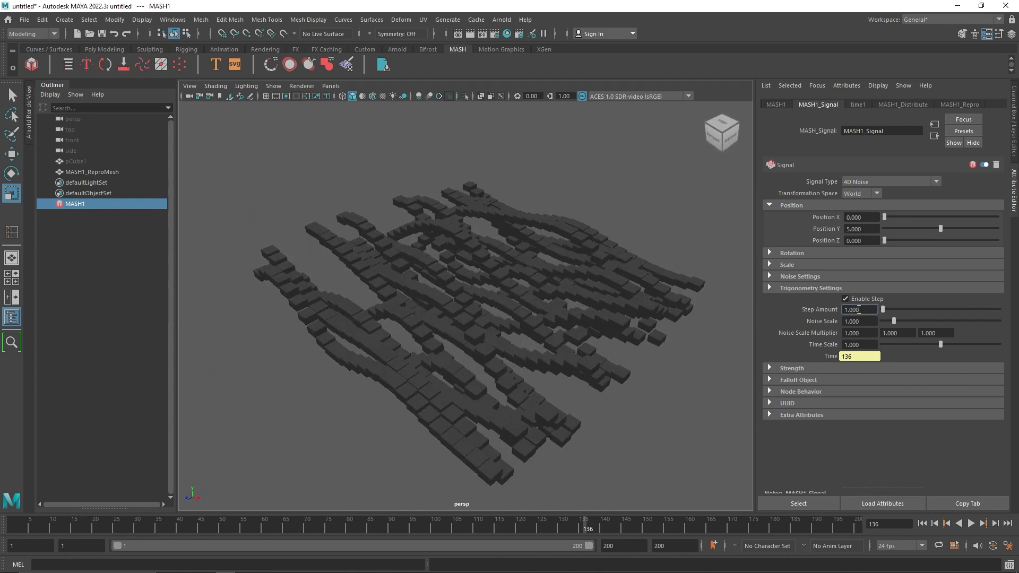
Try the Signal node's Step Amount at 0.7, lower it to 0.2, and play the animation.
type(".7")
key("Return")
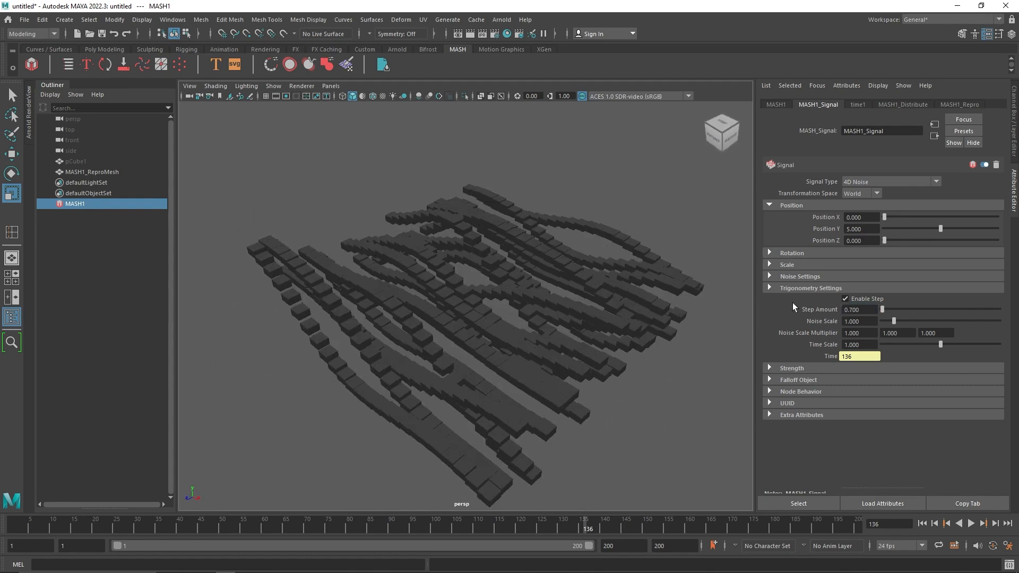
type(".2")
key("Return")
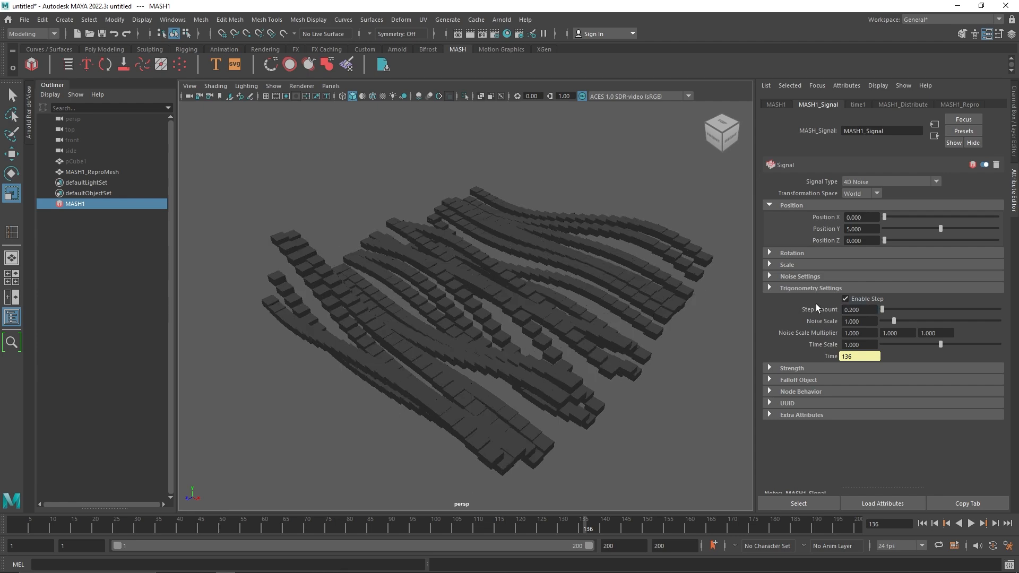
key("alt+v")
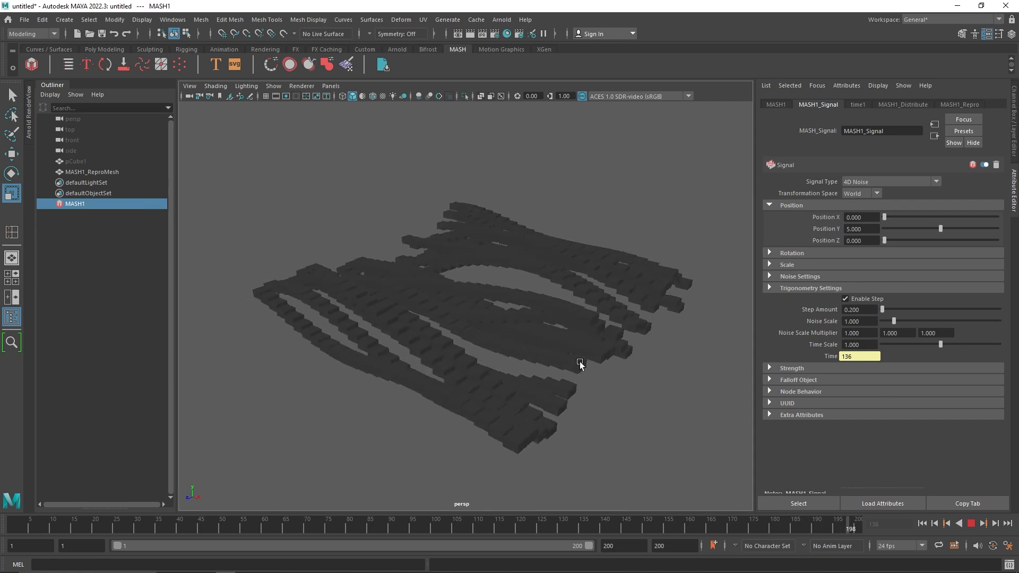
Lower the Signal node's Step Amount to 0.05 and its Time Scale to about 0.32 during playback.
left_click_drag(881, 310, 815, 308)
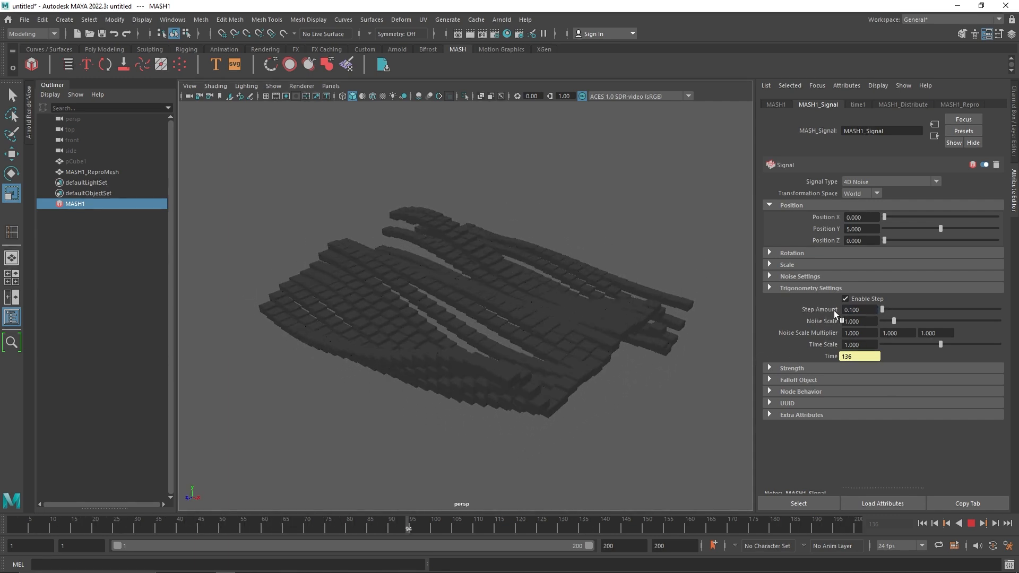
left_click_drag(826, 308, 818, 307)
type("0.05")
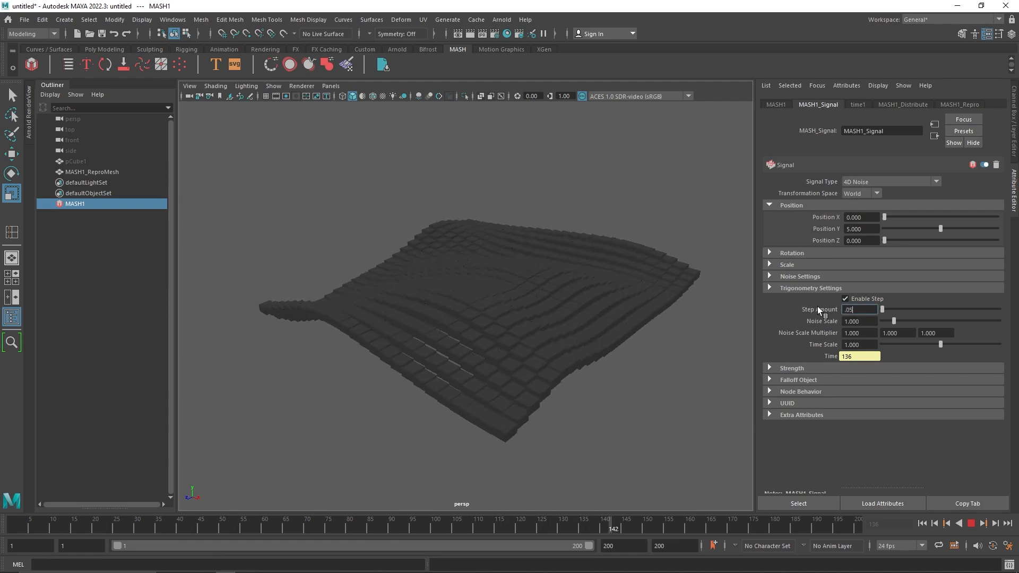
key("Return")
left_click_drag(474, 340, 693, 364, "alt")
left_click_drag(940, 345, 901, 346)
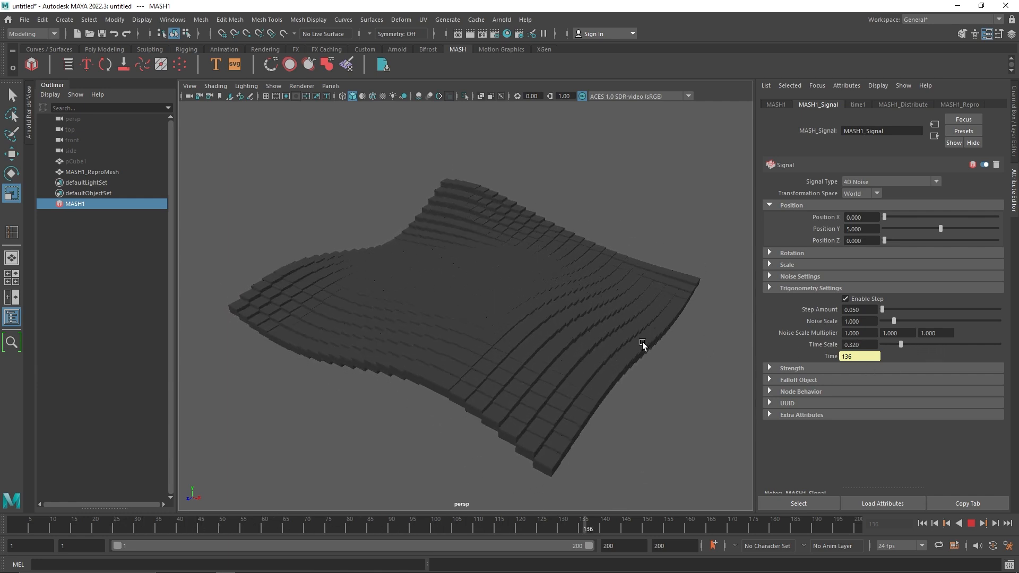
left_click_drag(638, 343, 544, 295, "alt")
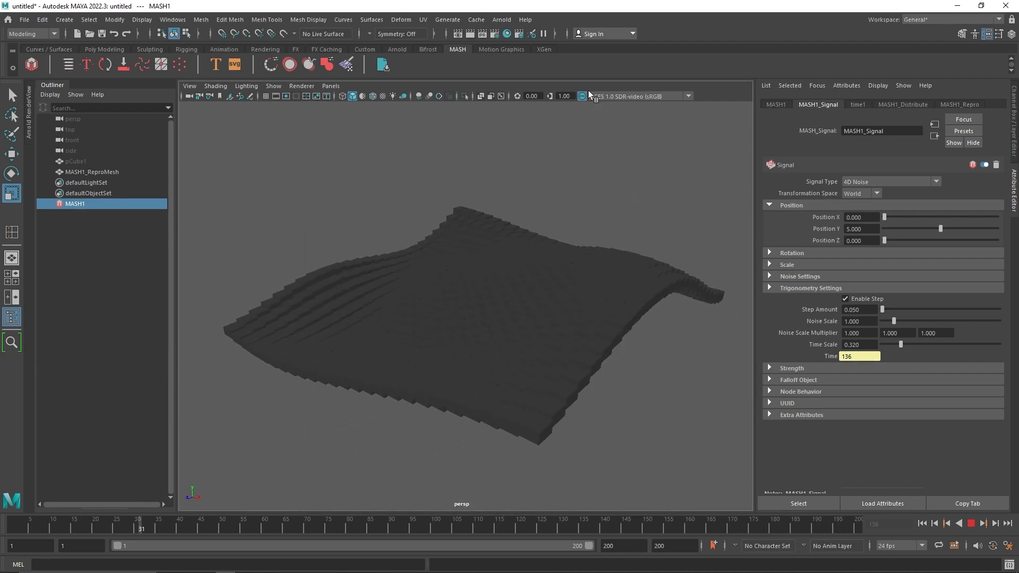
Turn the viewport's color-managed view transform off to compare the look, and restore it.
left_click(583, 97)
mouse_move(571, 177)
left_mouse_down("alt")
mouse_move(582, 225)
mouse_move(550, 215)
mouse_move(556, 175)
left_mouse_up("alt")
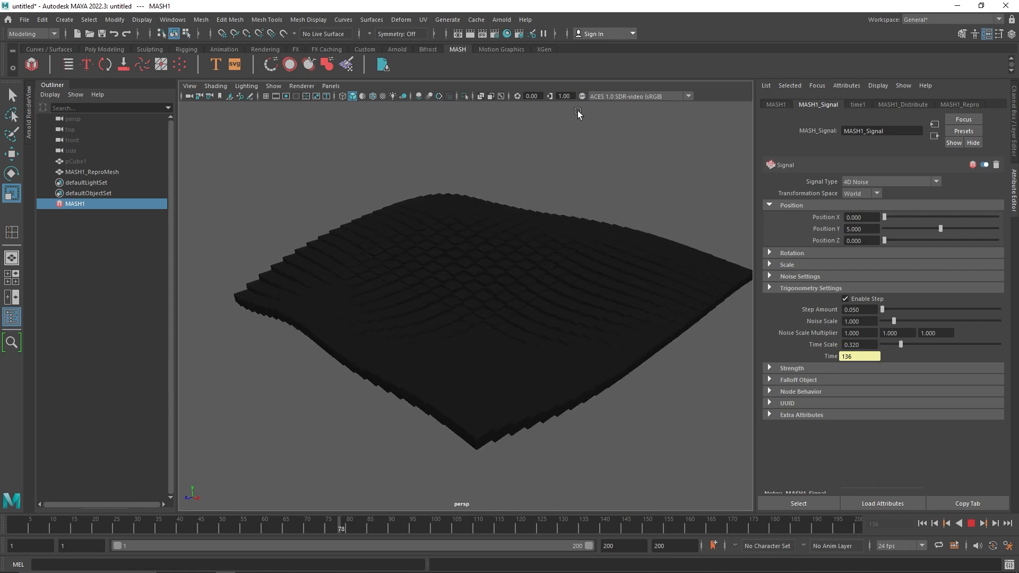
left_click(582, 96)
Change the viewport background color to black.
key("alt+b")
key("alt+b")
left_click_drag(572, 276, 587, 305, "alt")
key("alt+b")
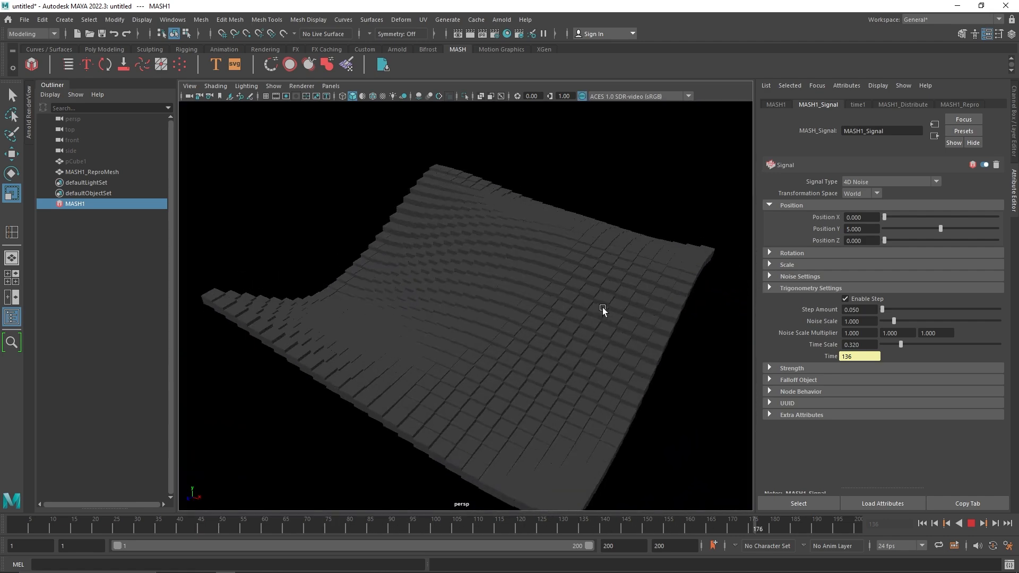
Adjust the Signal node's Time Scale to about 0.44 and its Noise Scale to about 0.69.
left_click_drag(900, 344, 890, 321)
mouse_move(702, 327)
left_mouse_down("alt")
mouse_move(551, 334)
mouse_move(607, 337)
mouse_move(627, 323)
left_mouse_up("alt")
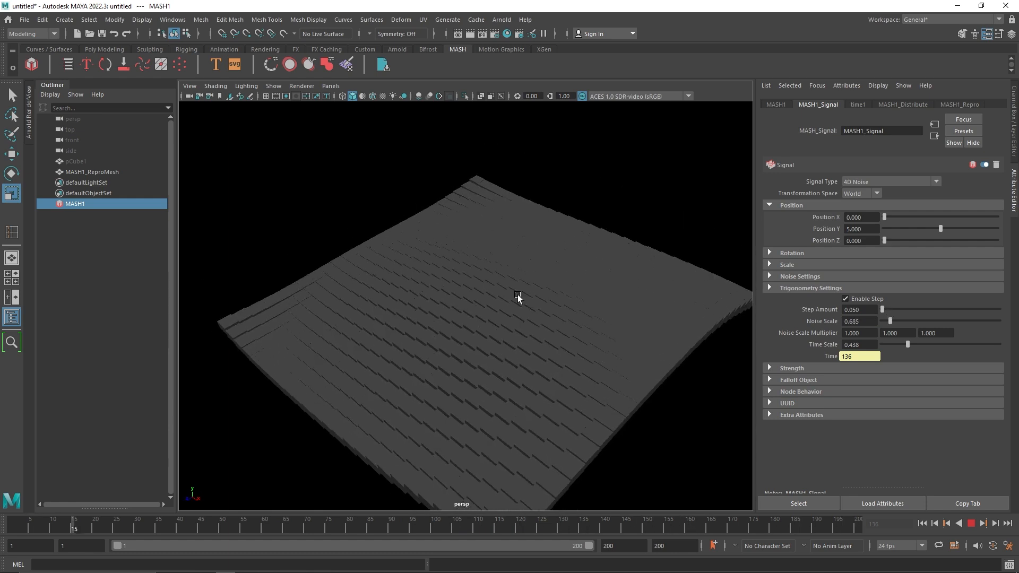
Raise the Signal node's Position Y to 10, Position X to about 1.6 and Position Z to about 3.2.
left_click_drag(941, 229, 1005, 229)
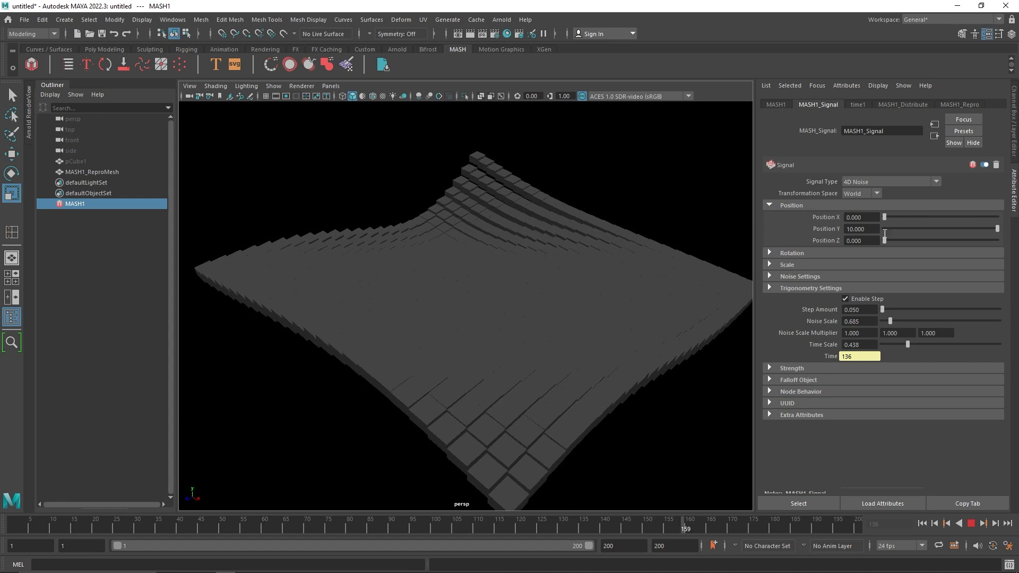
left_click_drag(884, 215, 901, 217)
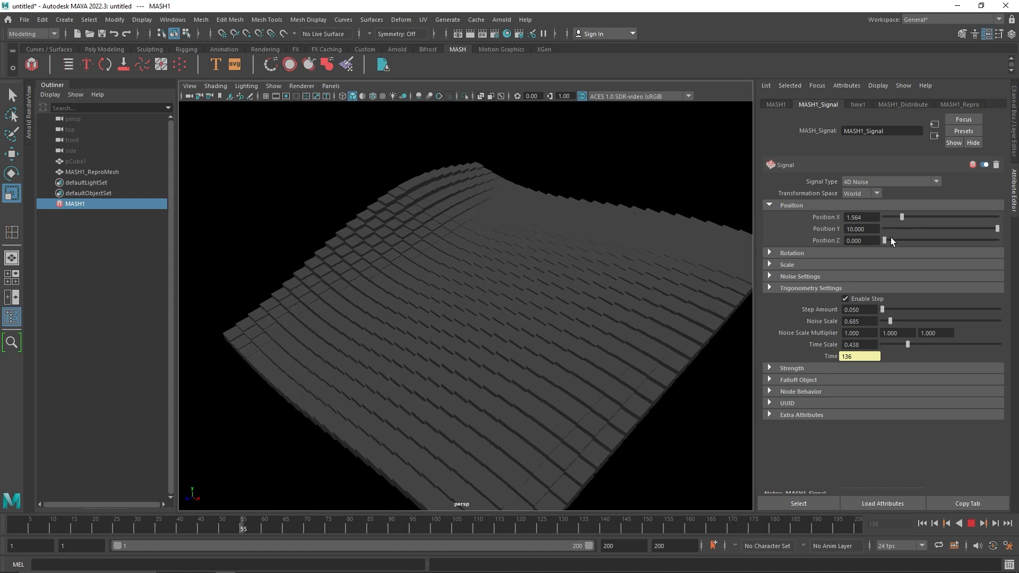
left_click_drag(913, 240, 920, 241)
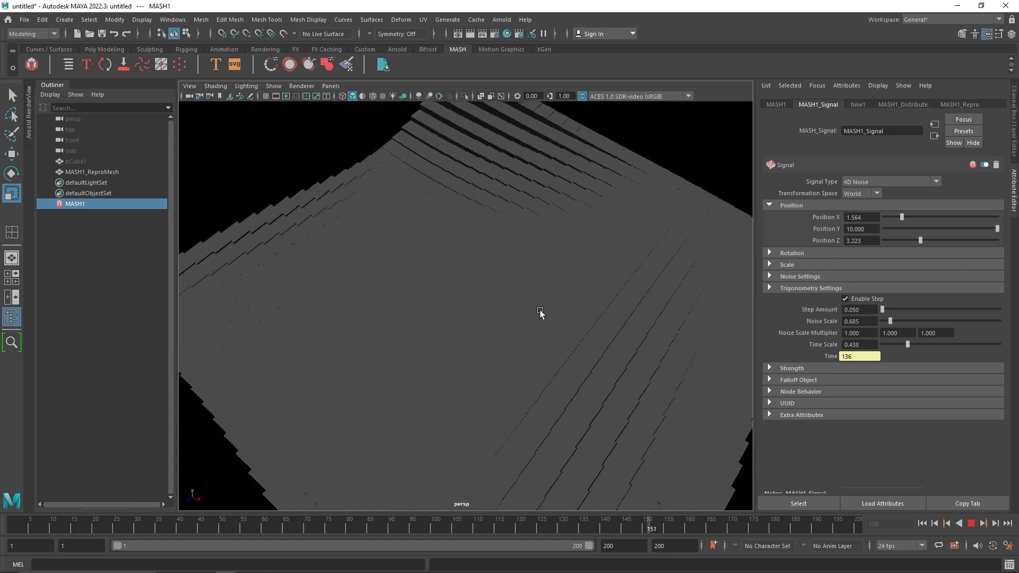
Set the Signal node's Position Z and Position X to 2, and return the animation to frame 1.
left_click(845, 241)
type("2")
key("Return")
left_click(845, 219)
type("2")
key("Return")
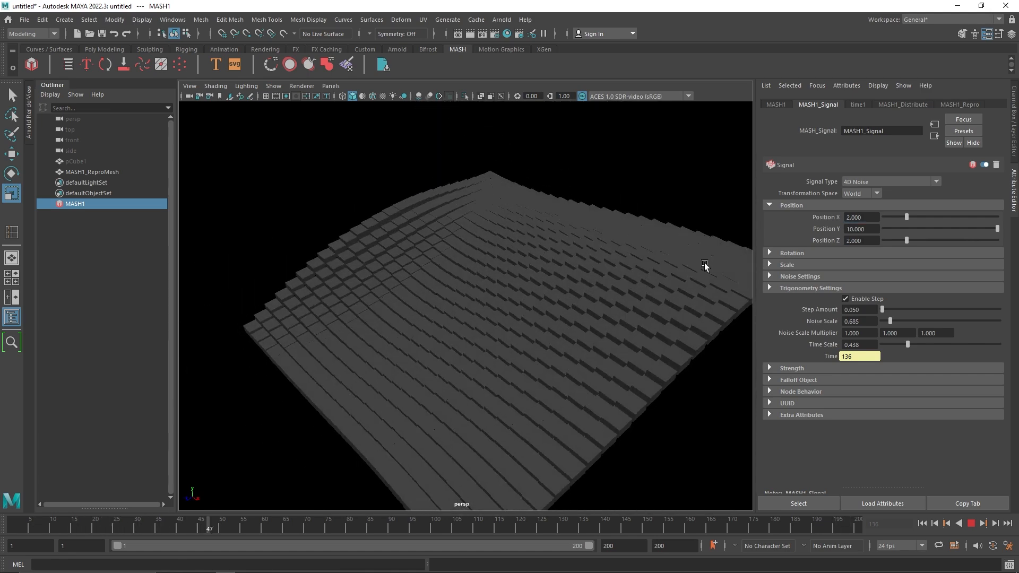
left_click(803, 261)
left_click(804, 264)
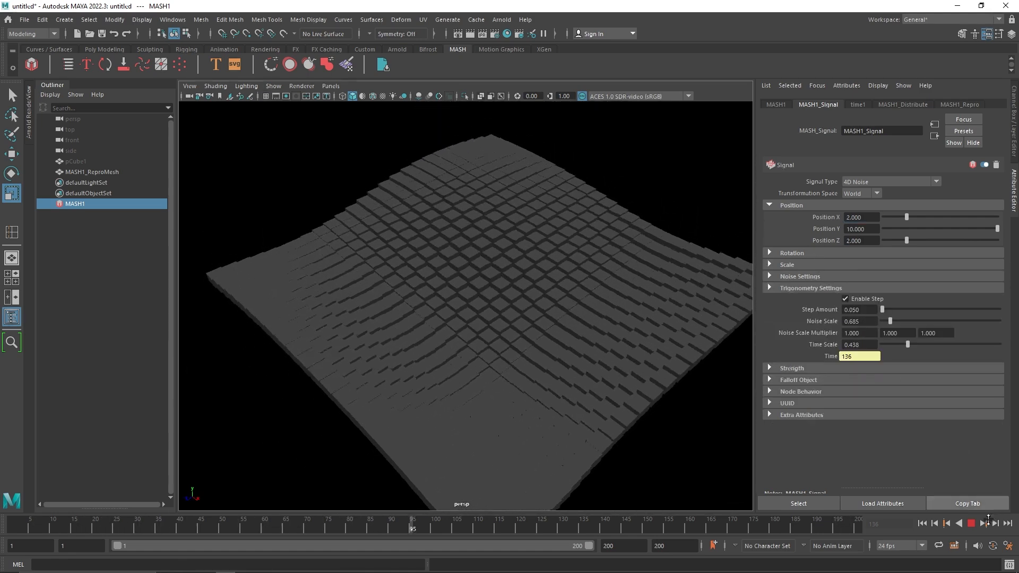
left_click(922, 523)
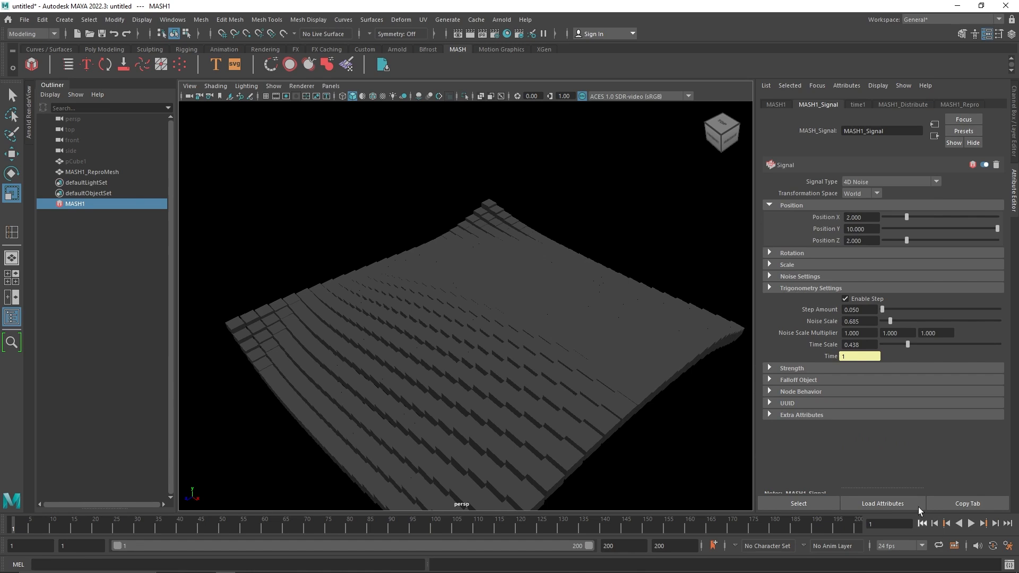
Set the Signal node's Rotation X to 180, play the animation, and stop it to inspect the rotated cubes.
left_click(790, 254)
left_click_drag(884, 262, 901, 263)
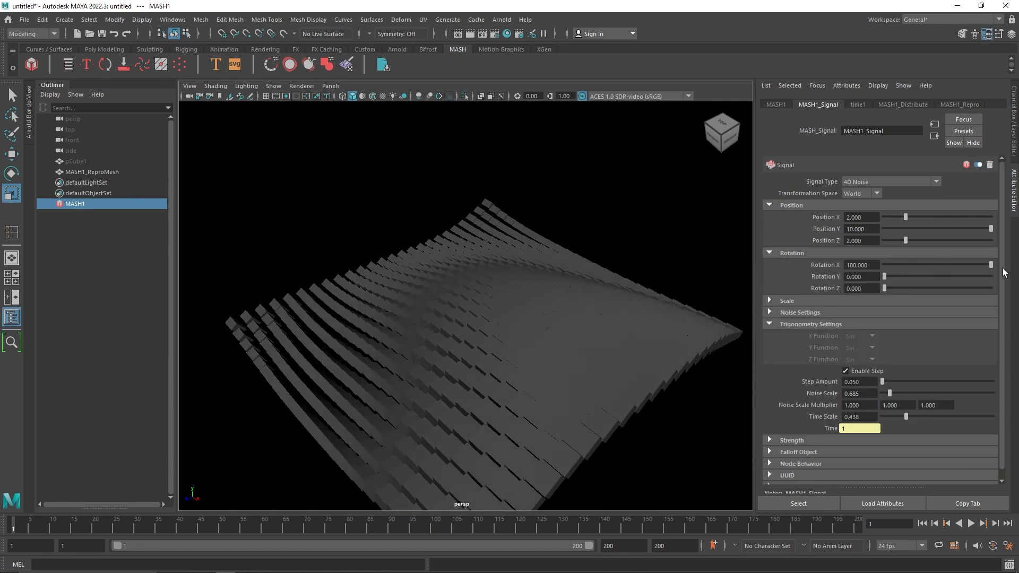
left_click(971, 524)
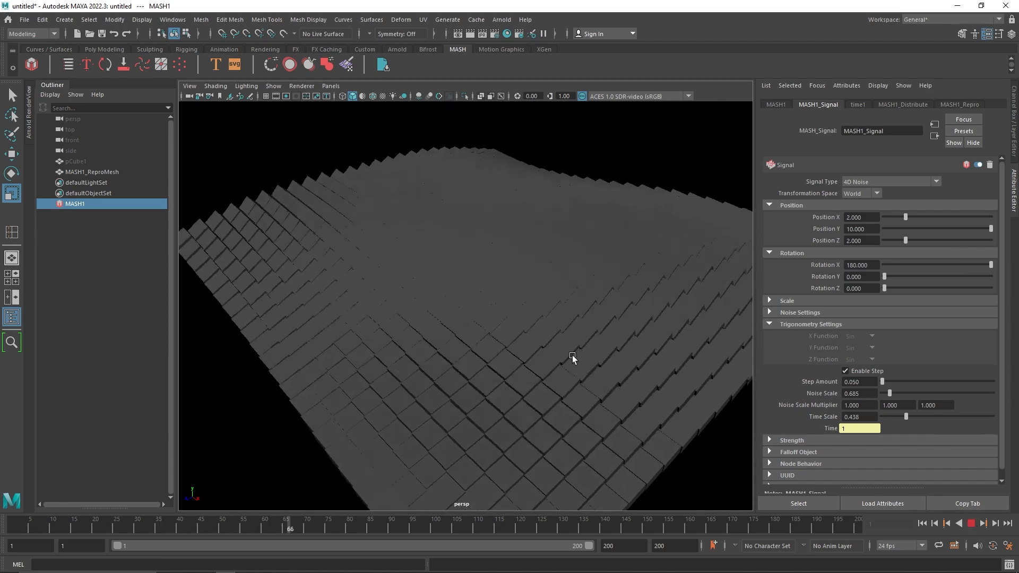
left_click(971, 524)
left_click_drag(599, 419, 428, 323, "alt")
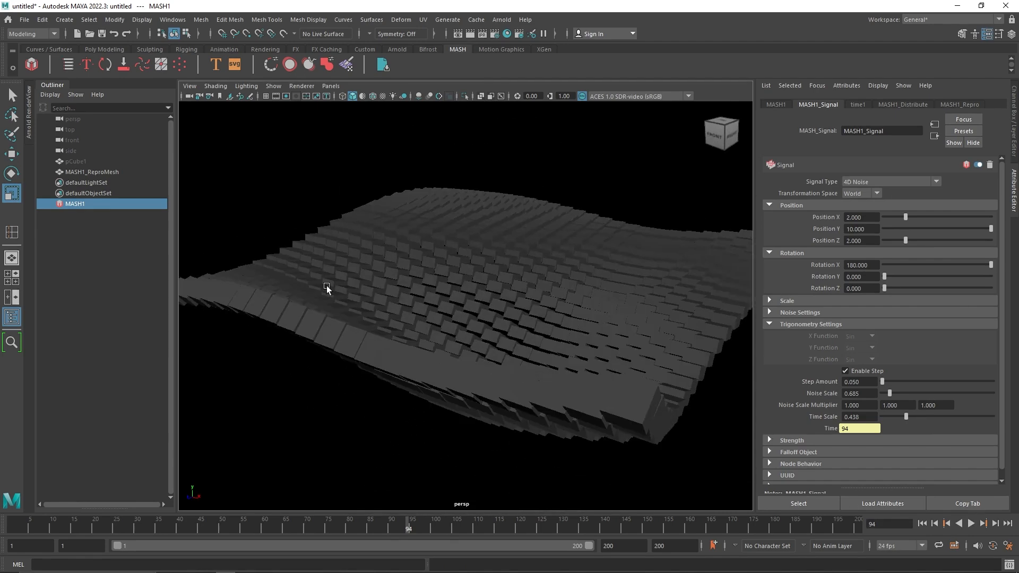
Set the Signal node's Rotation X to 0 and its Rotation Y and Rotation Z to 180, playing the animation.
left_click(108, 162)
left_click_drag(485, 237, 533, 313)
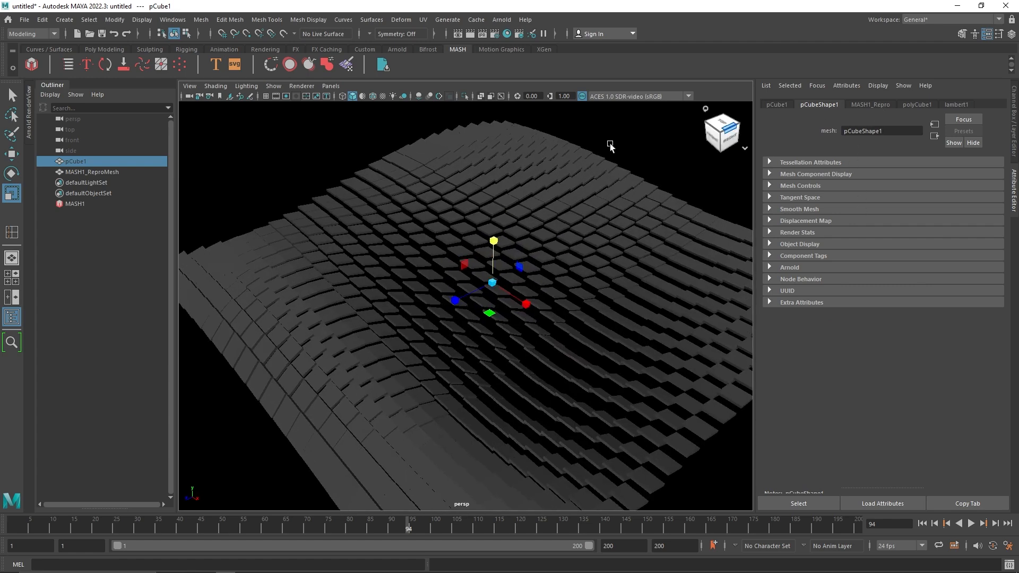
left_click(82, 205)
left_click_drag(936, 265, 887, 274)
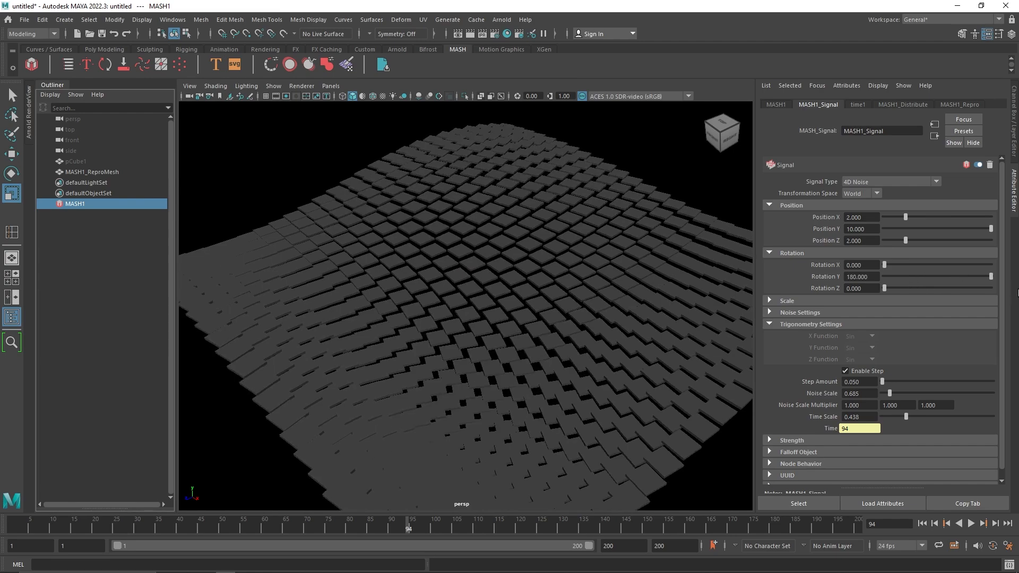
left_click(971, 524)
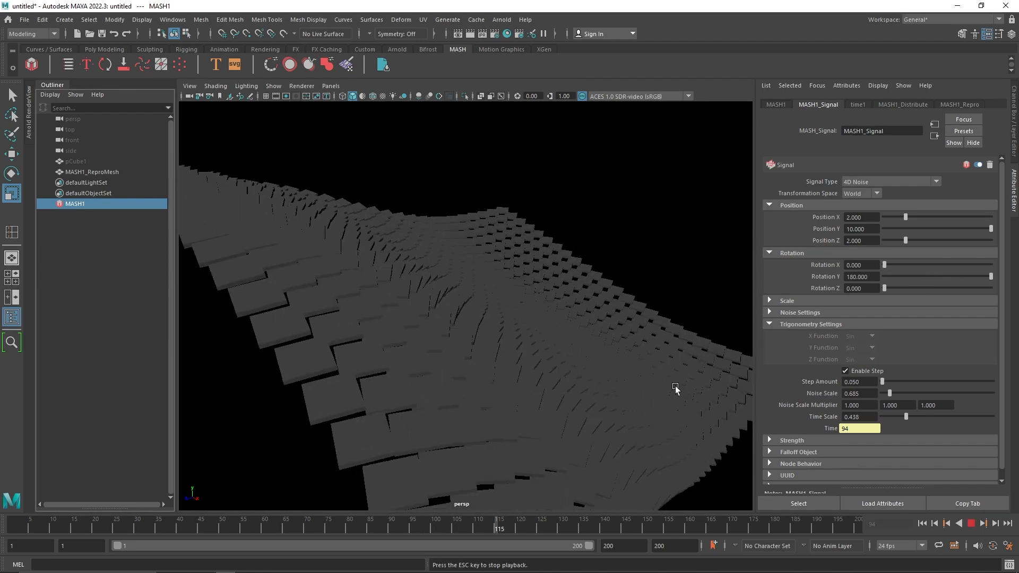
left_click_drag(884, 288, 990, 288)
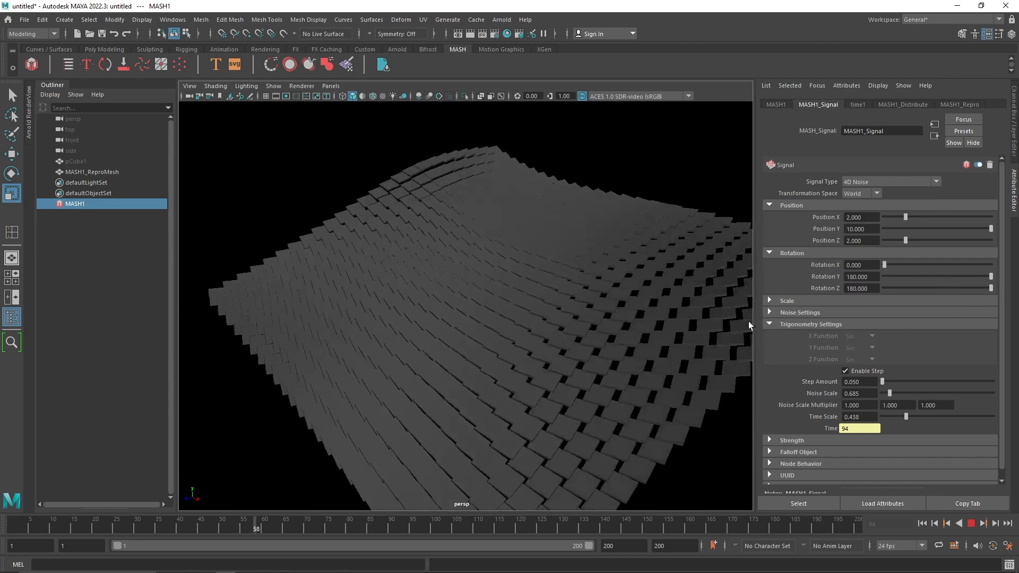
Stop playback, add an Offset node to the MASH1 network and set its Offset Scale to -0.5 on all three axes.
left_click(790, 300)
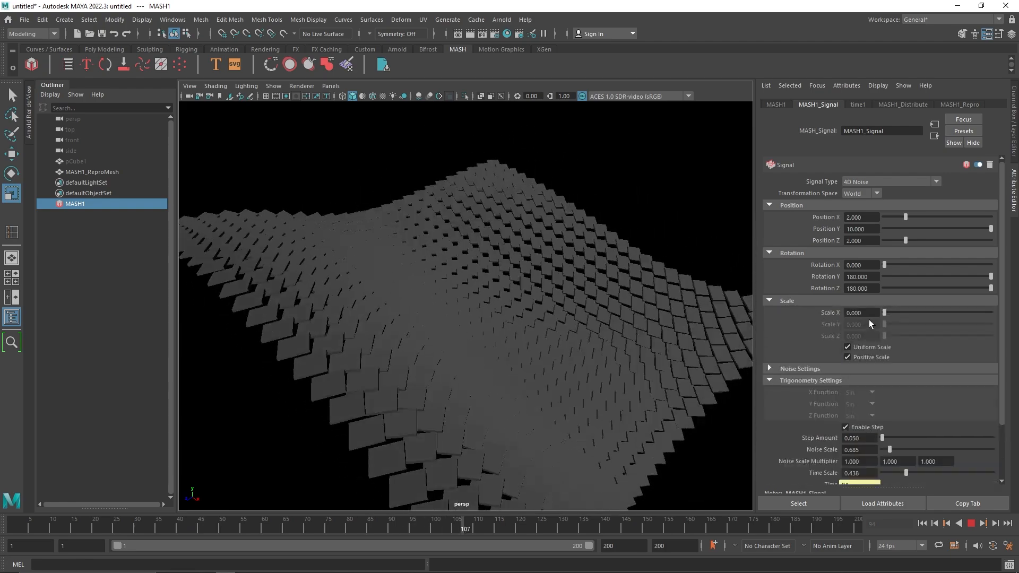
left_click(972, 525)
left_click_drag(612, 319, 578, 319, "alt")
left_click(776, 105)
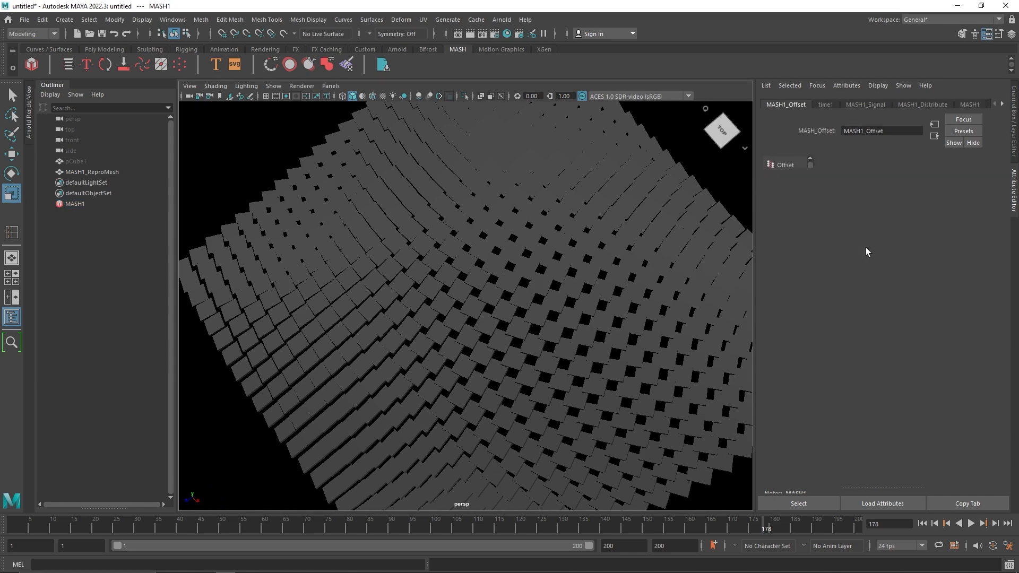
type("-0.5")
key("Return")
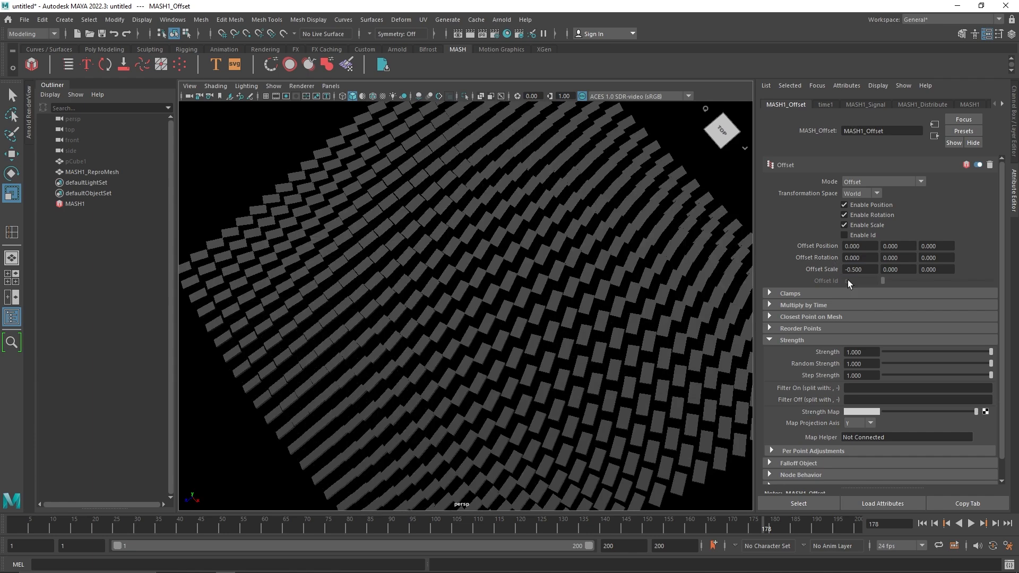
left_click(868, 258)
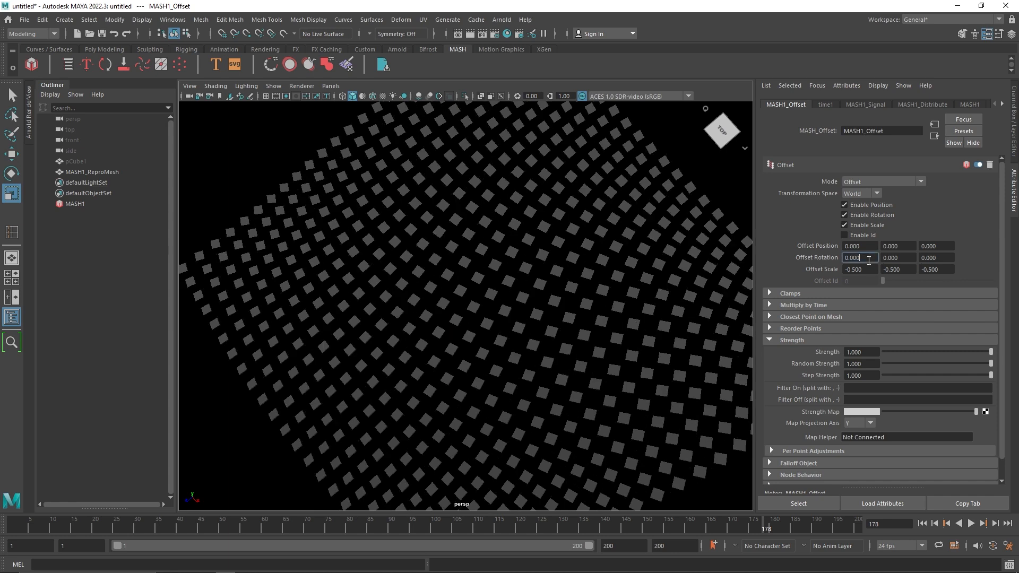
Try Scale X values of 0.5 and 1 on the Signal node, then return it to 0.5.
left_click(861, 106)
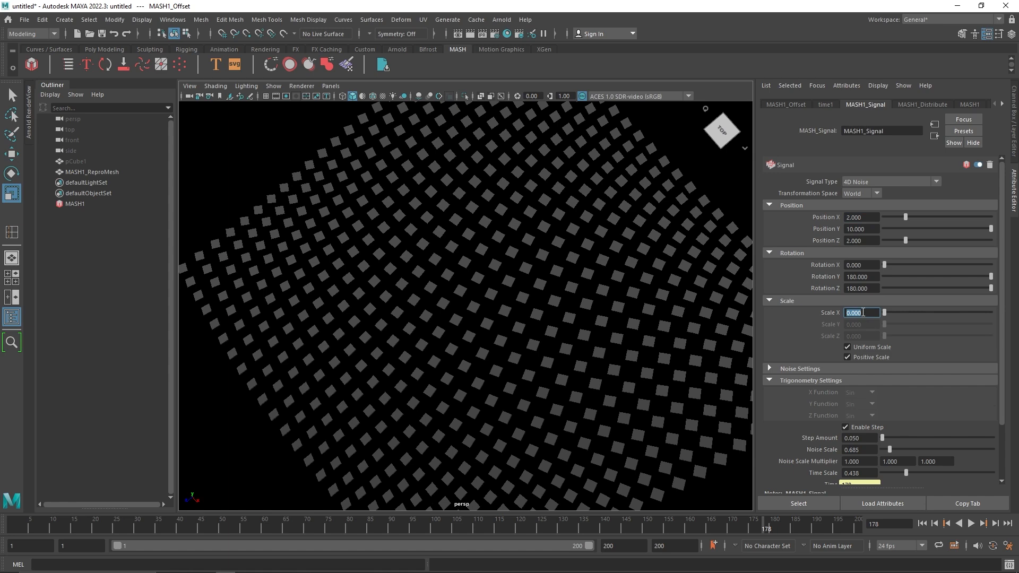
type("0.5")
key("Return")
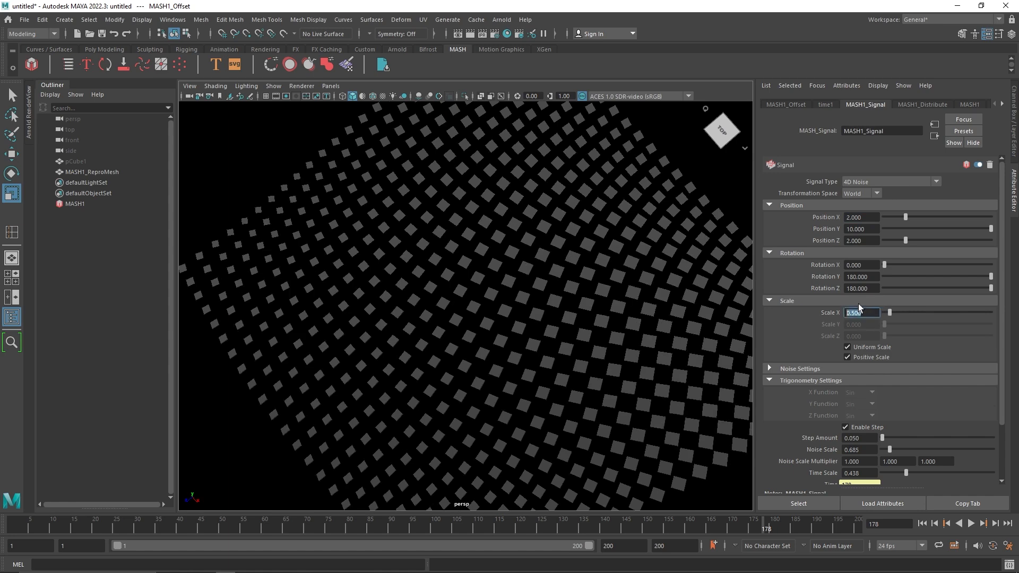
type("1")
left_click(868, 290)
type("0.5")
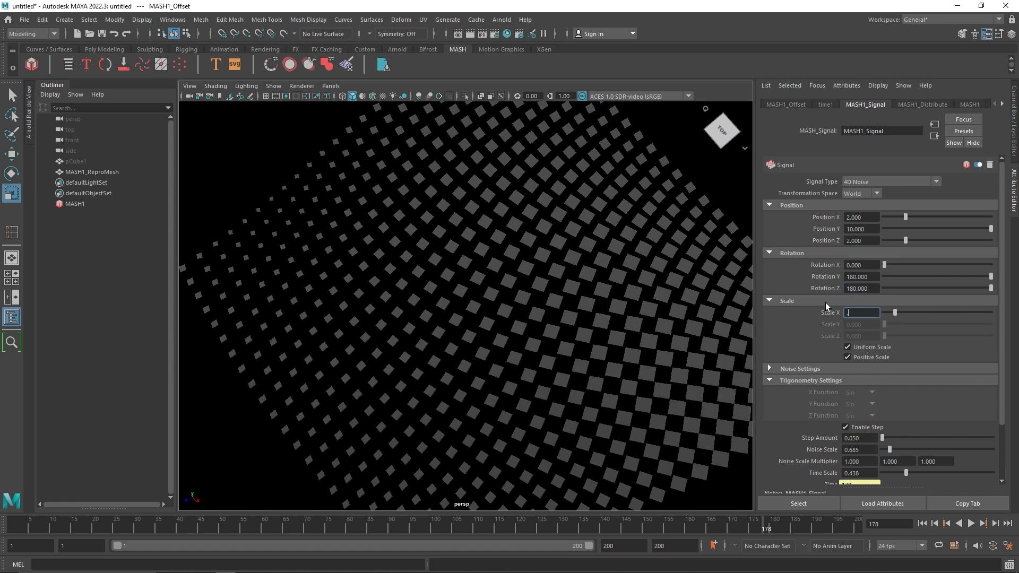
key("Return")
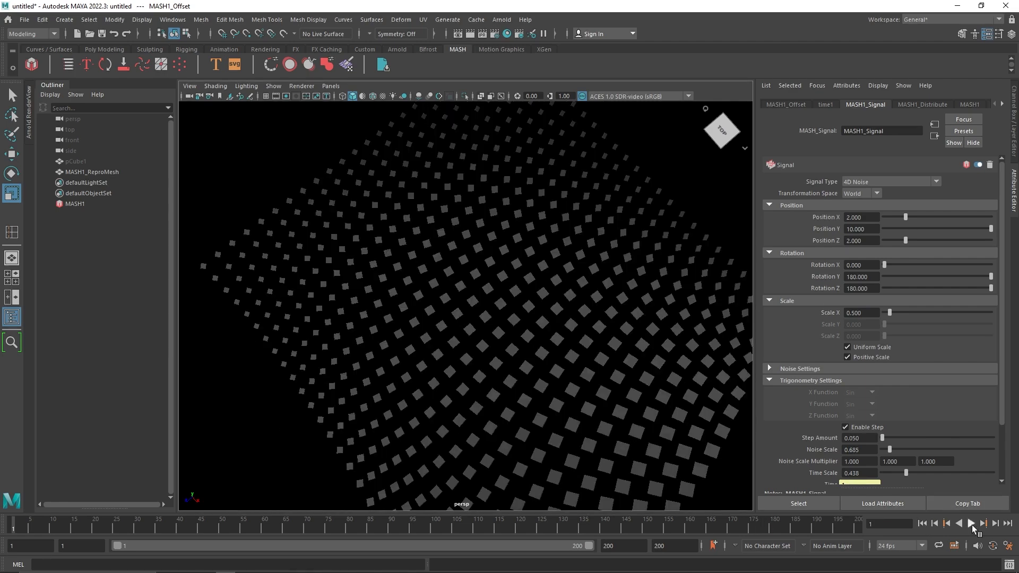
Play the animation, turn off the Signal node's Positive Scale and set its Scale X to 1.5.
left_click(971, 523)
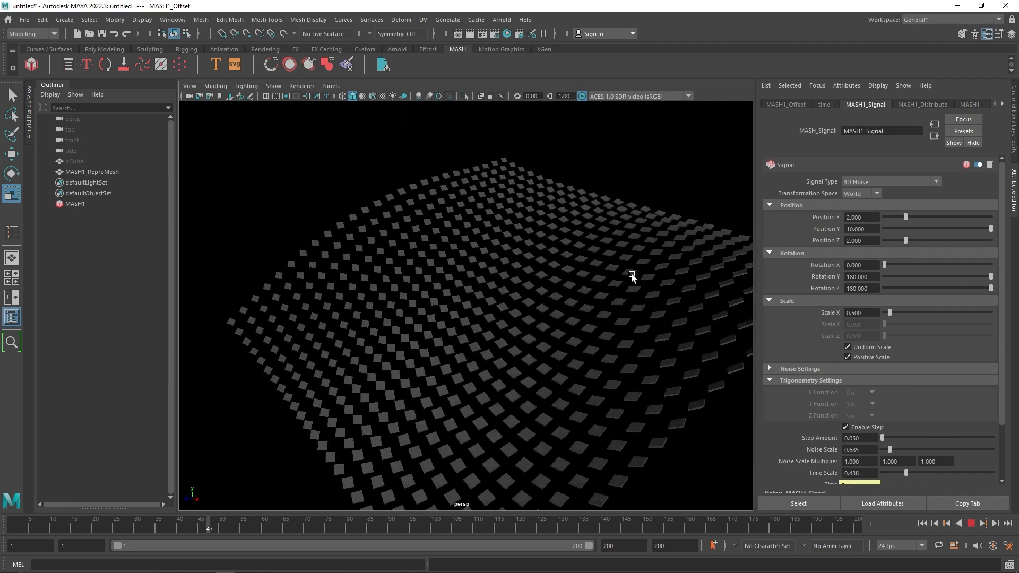
type("1")
key("Return")
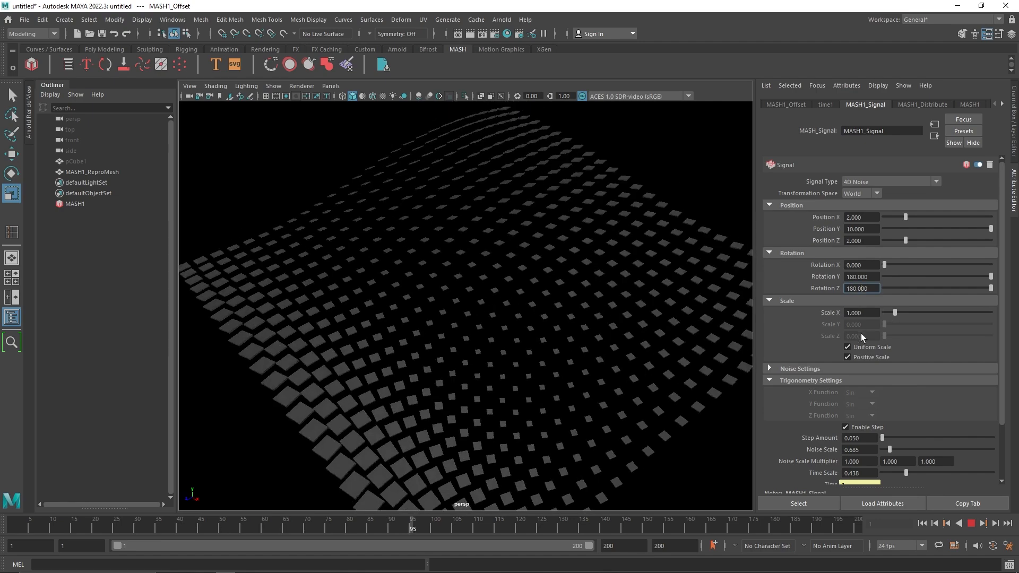
left_click(861, 355)
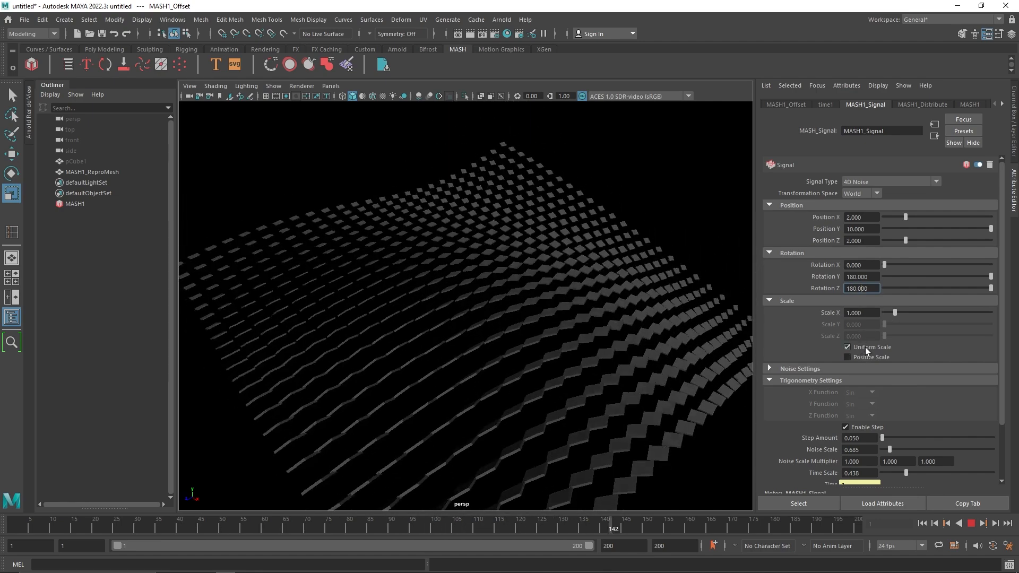
mouse_move(894, 313)
left_mouse_down()
mouse_move(985, 311)
mouse_move(900, 315)
left_mouse_up()
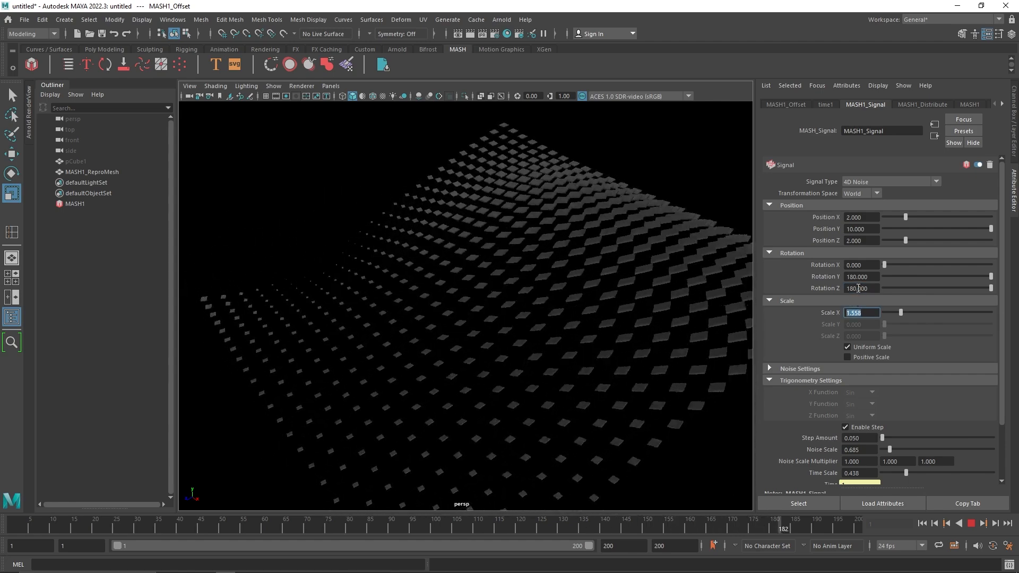
type("1.5")
key("Return")
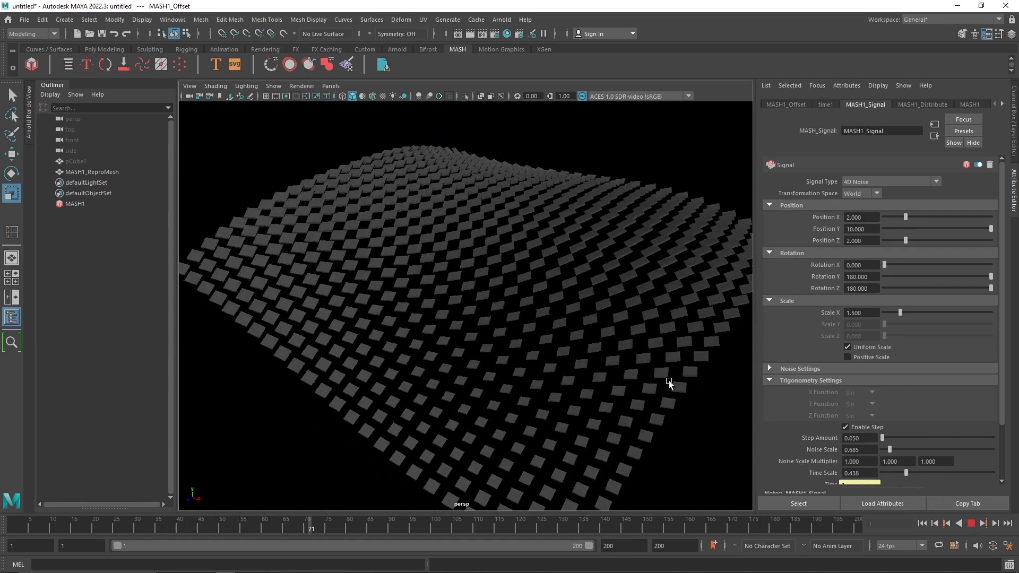
Try stronger Position X values on the Signal node, then set Position X and Position Z to 3.
left_click_drag(905, 218, 995, 227)
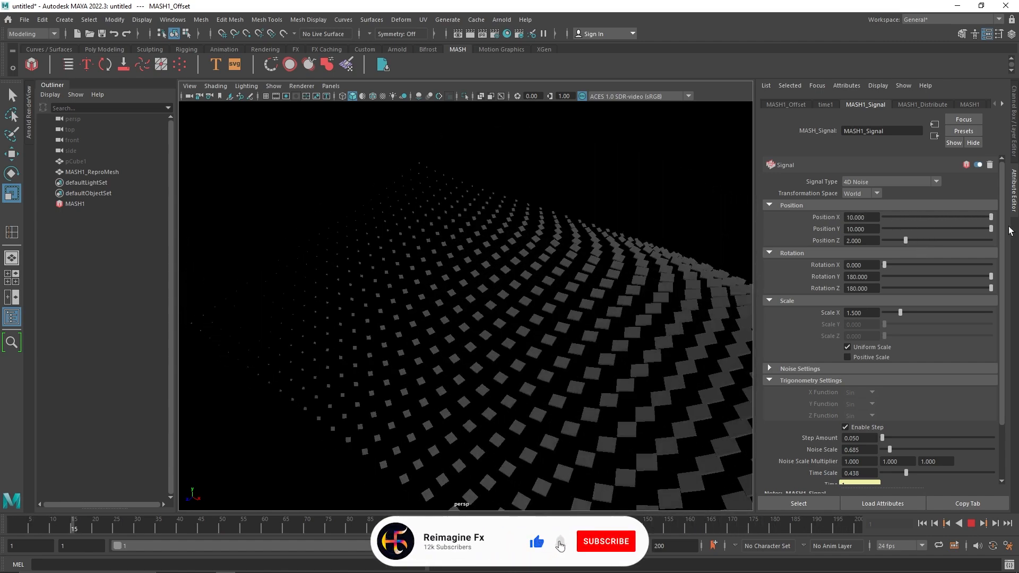
left_click(921, 217)
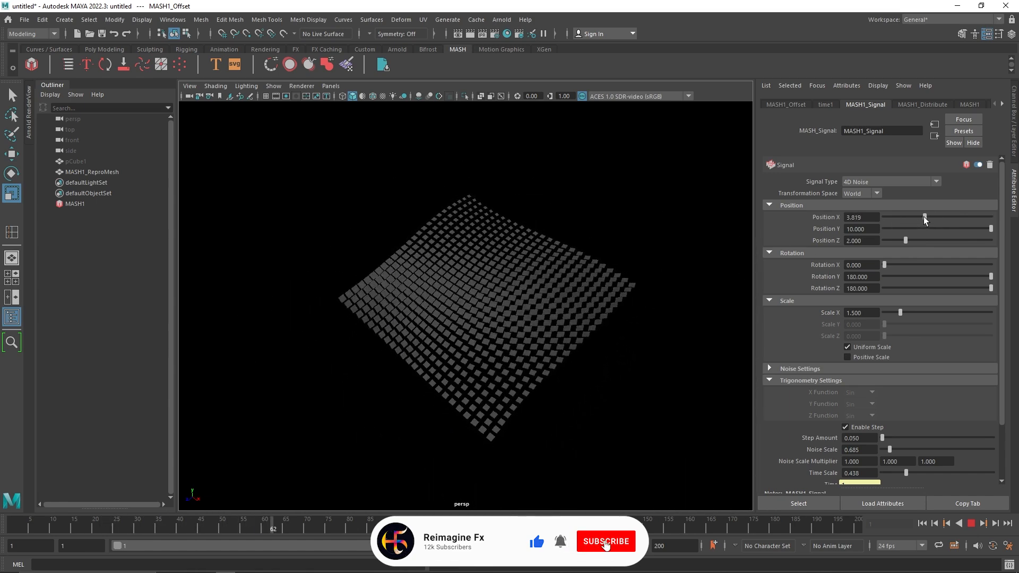
double_click(871, 217)
type("3")
double_click(865, 241)
type("3")
left_click(859, 228)
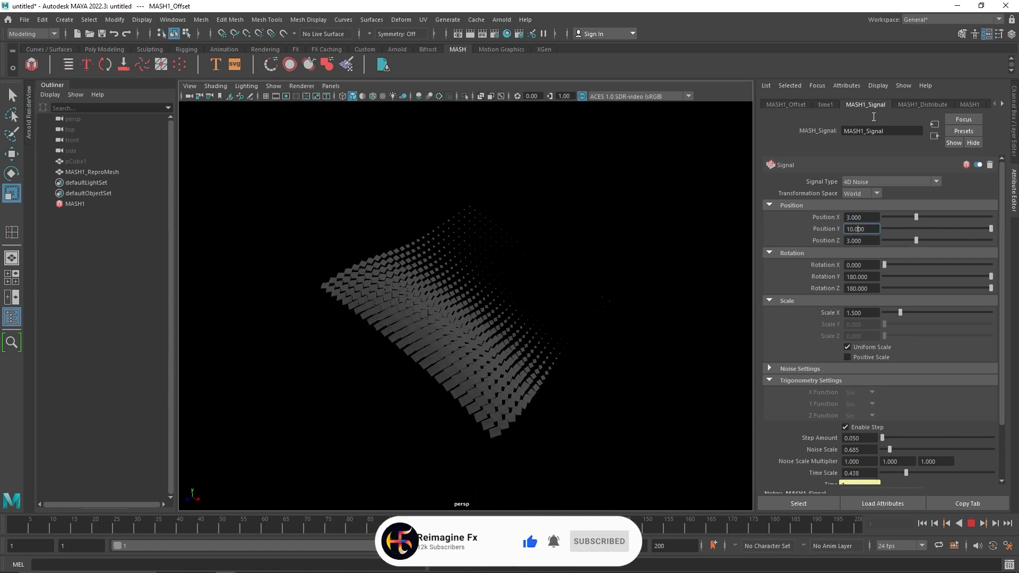
Set the Distribute node's Grid X and Grid Z to 50, then stop playback and inspect the denser grid.
left_click(922, 104)
double_click(859, 260)
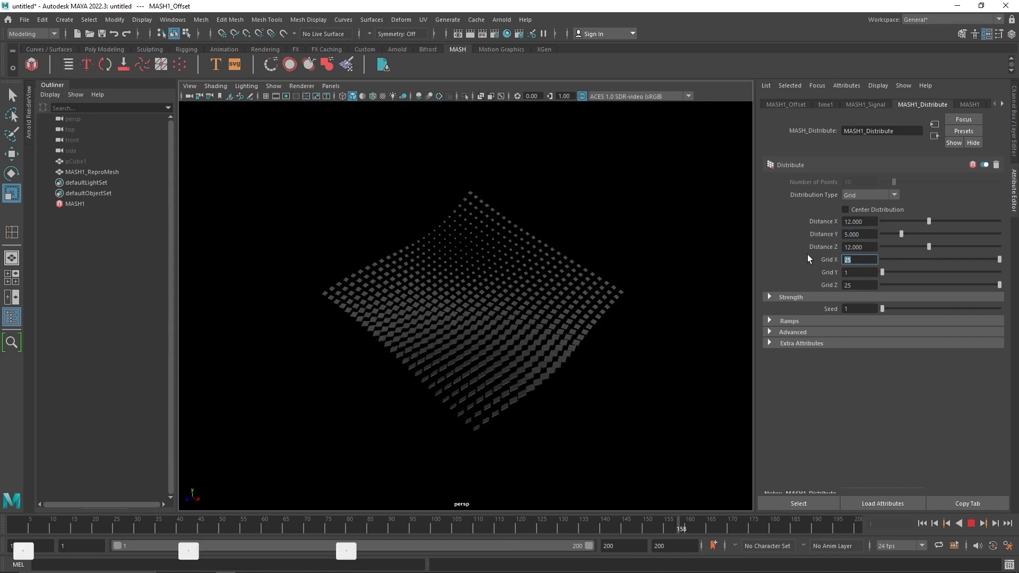
type("50")
key("Return")
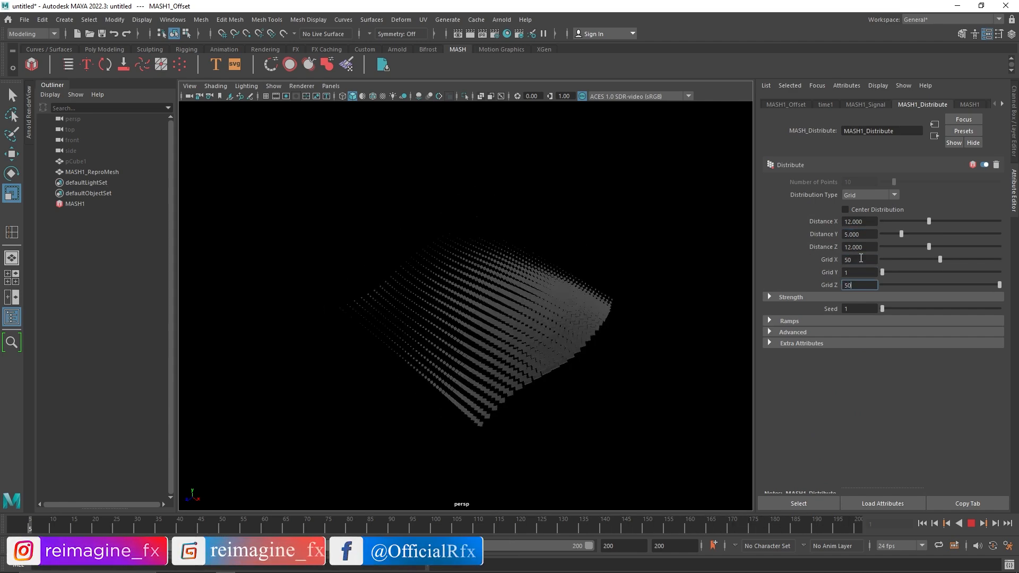
scroll(514, 322, "up", 6)
left_click_drag(515, 322, 569, 292, "alt")
left_click(973, 525)
left_click_drag(503, 288, 512, 268, "alt")
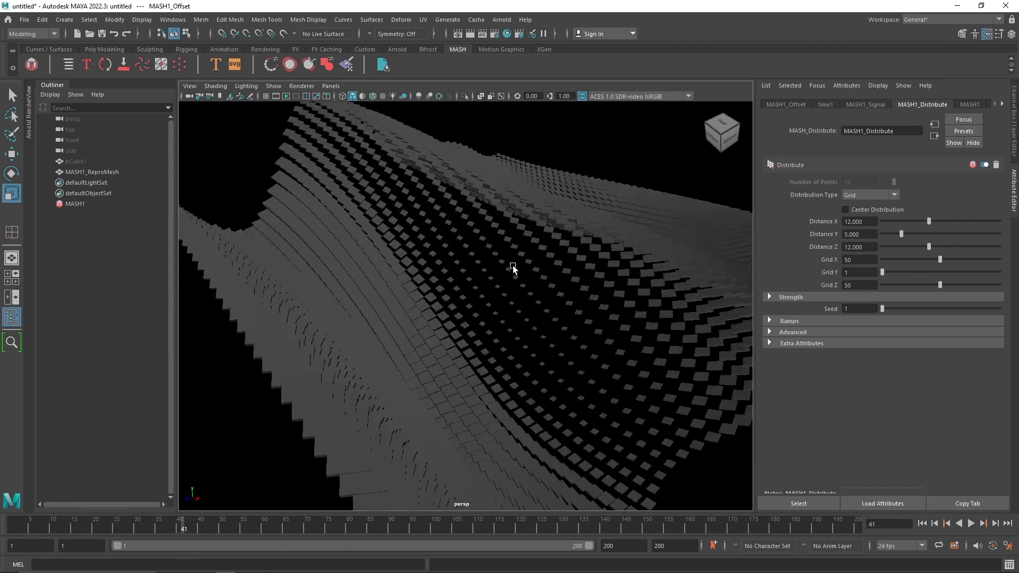
Set the Signal node's Position Y to 5 and collapse its Scale and Trigonometry settings.
left_click(844, 105)
type("5")
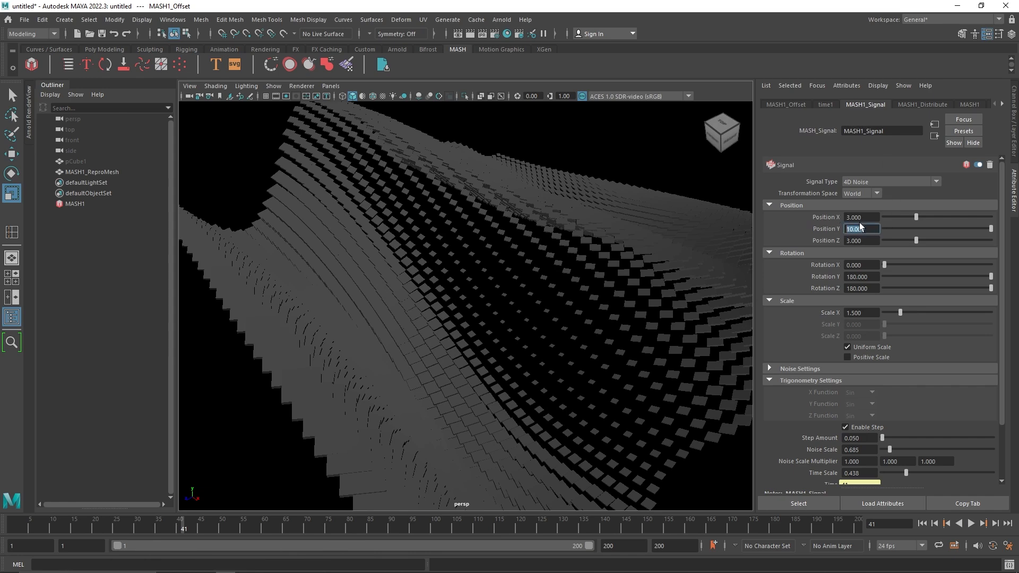
left_click(867, 217)
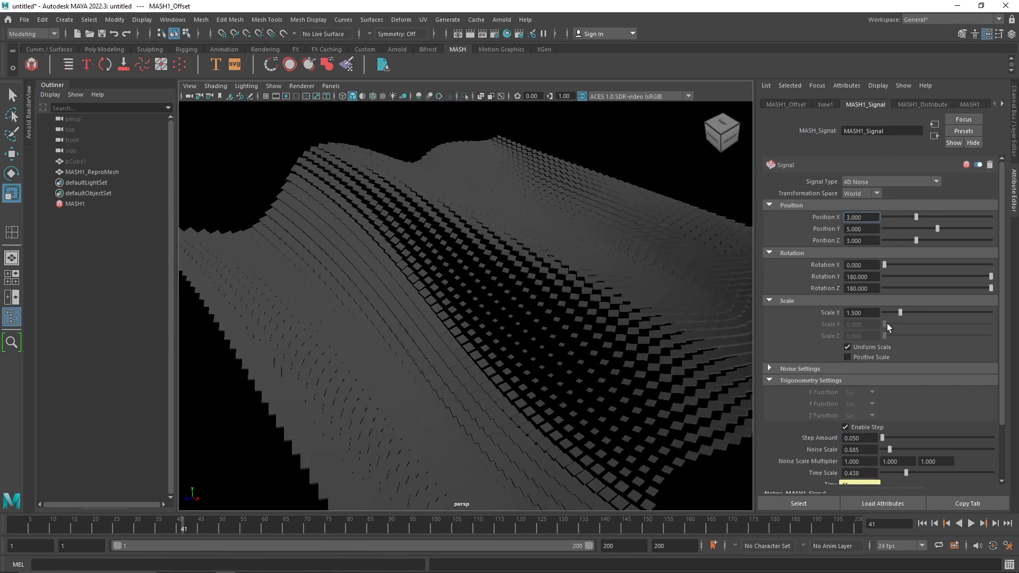
left_click(820, 304)
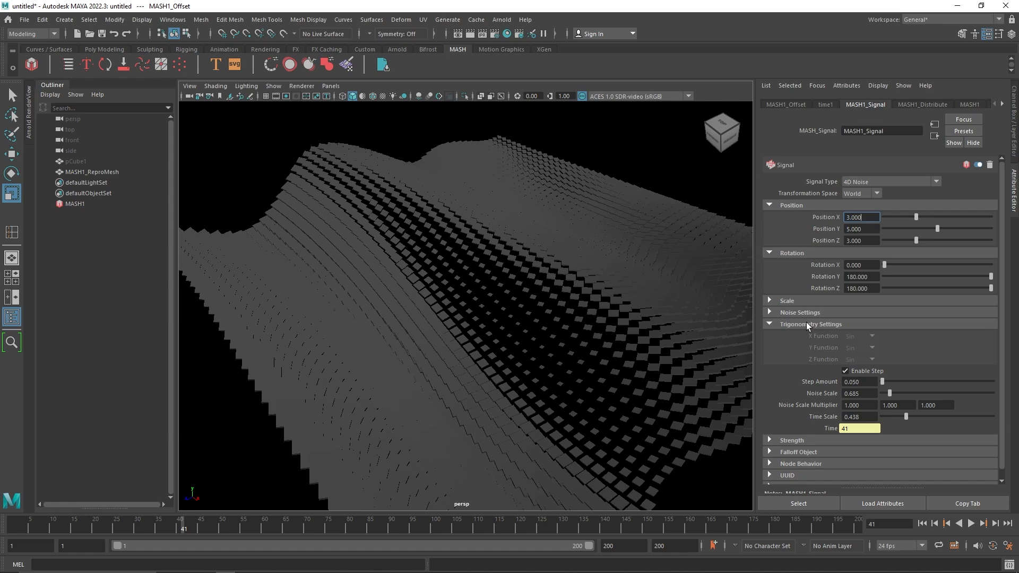
left_click(807, 324)
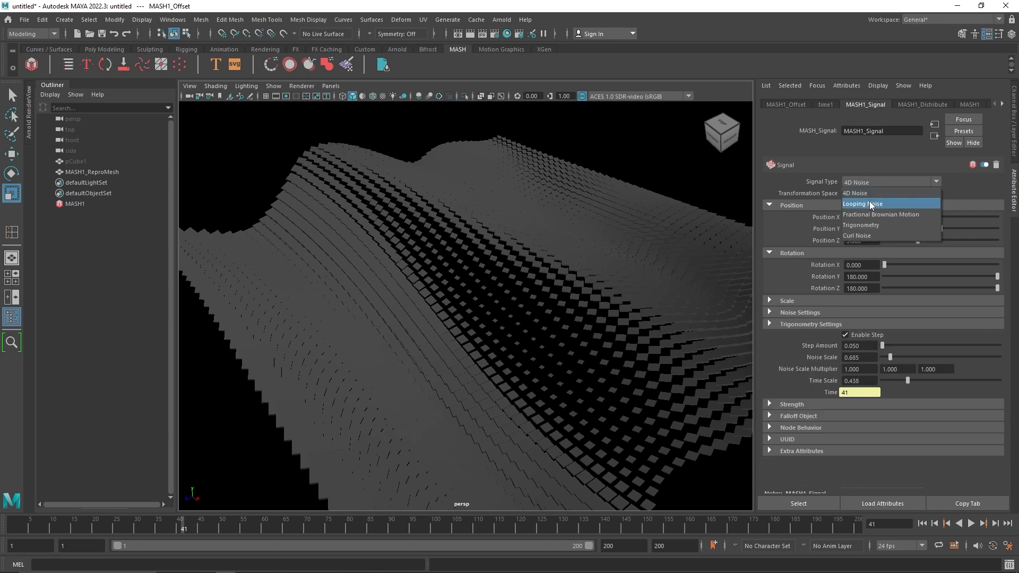
Try the Looping Noise signal type with a Time Scale of 2, followed by Fractional Brownian Motion.
left_click(872, 204)
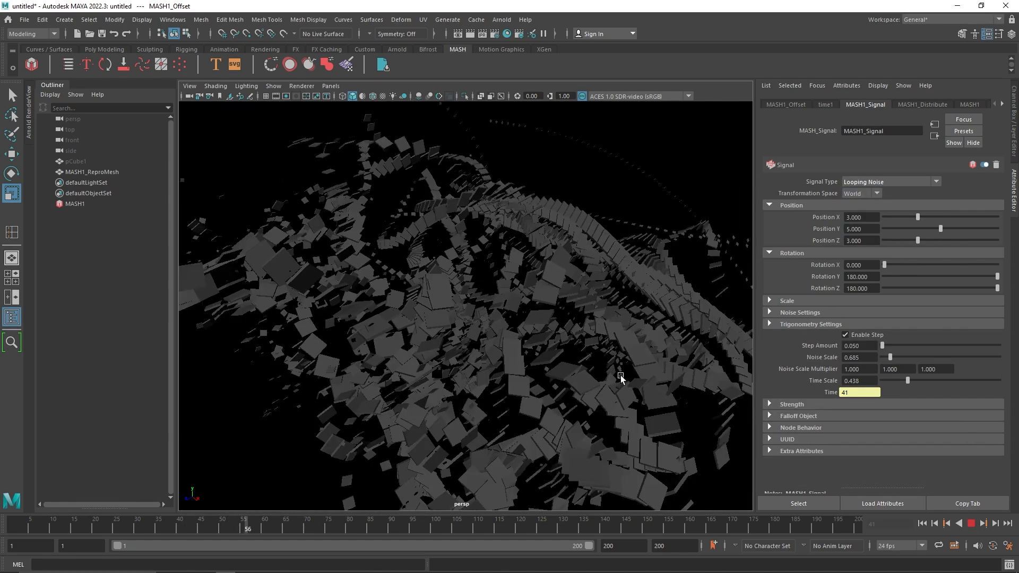
left_click_drag(916, 383, 994, 377)
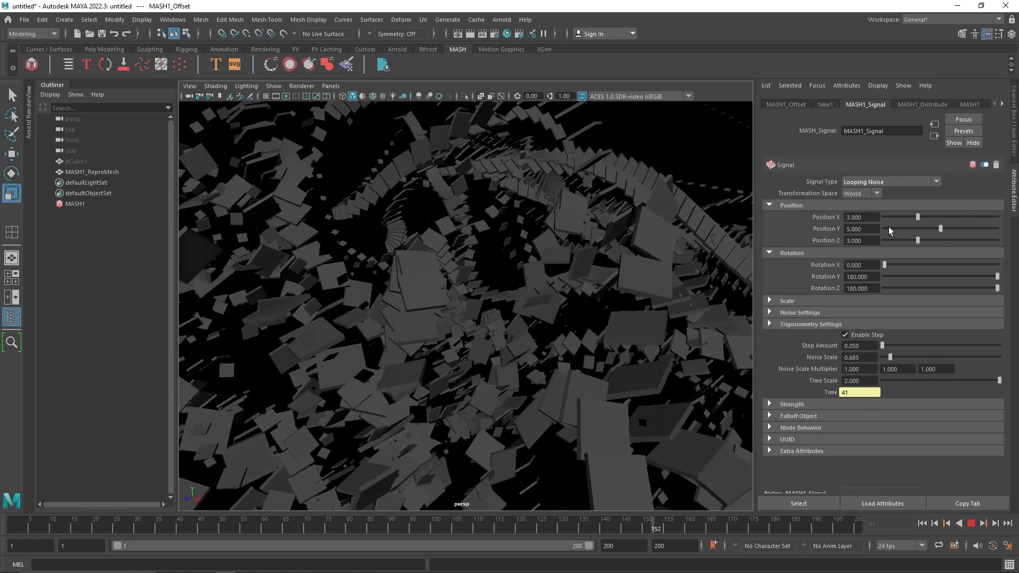
left_click(884, 181)
left_click(874, 205)
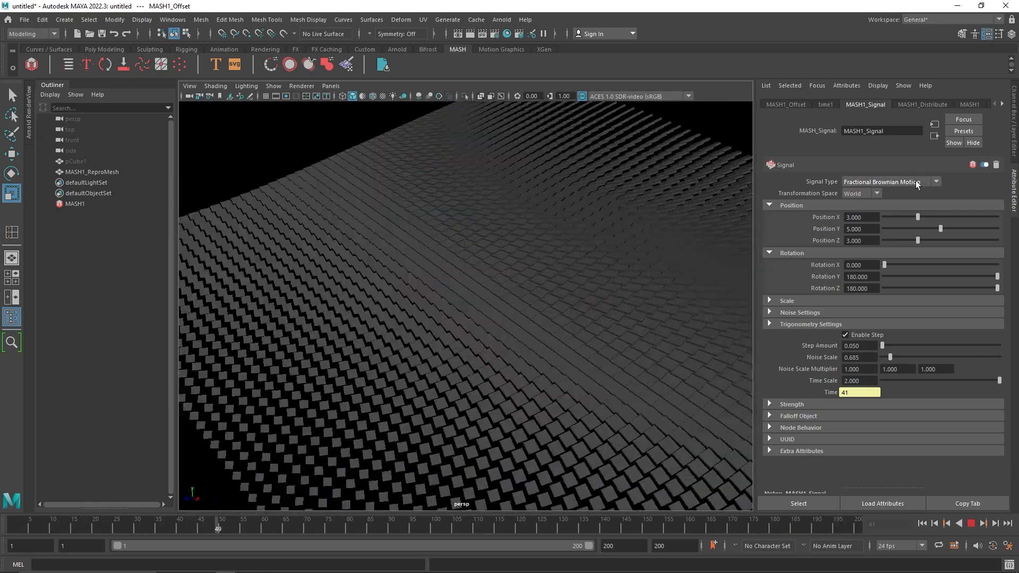
Switch the Signal Type to Trigonometry, lower the Time Scale to about 0.13 and play the animation.
left_click(917, 183)
left_click(912, 219)
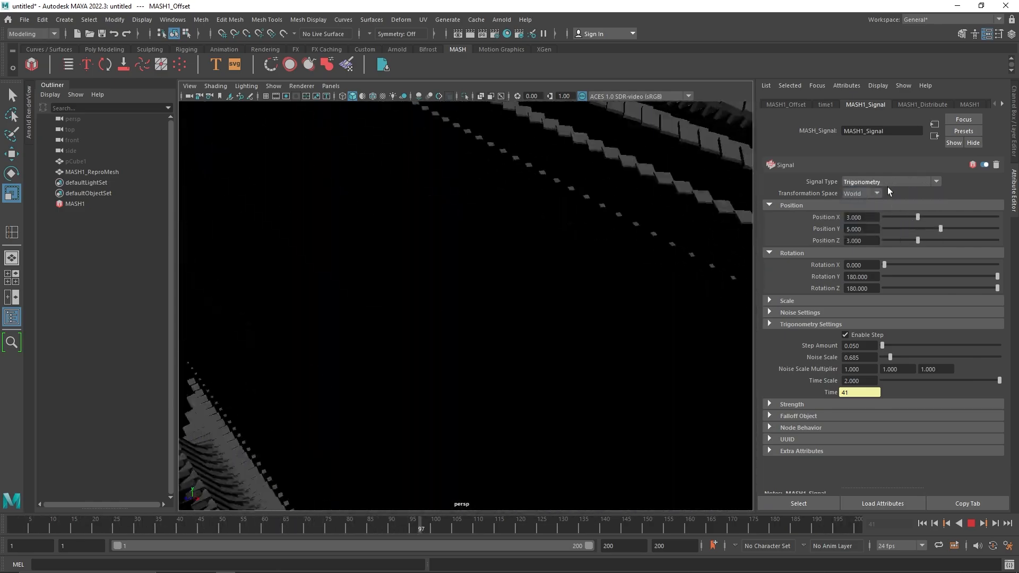
left_click(971, 523)
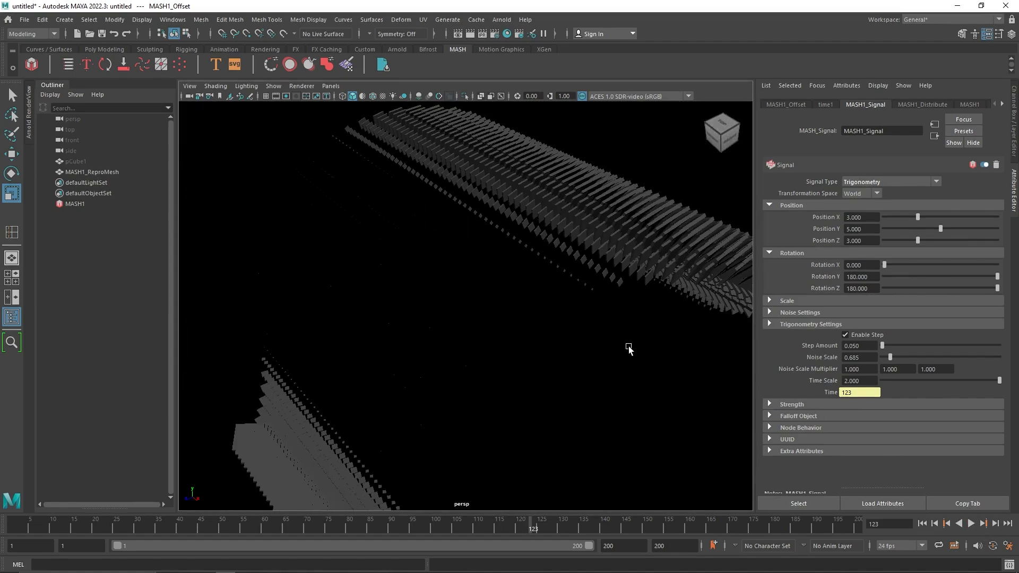
left_click_drag(922, 381, 891, 379)
left_click(971, 523)
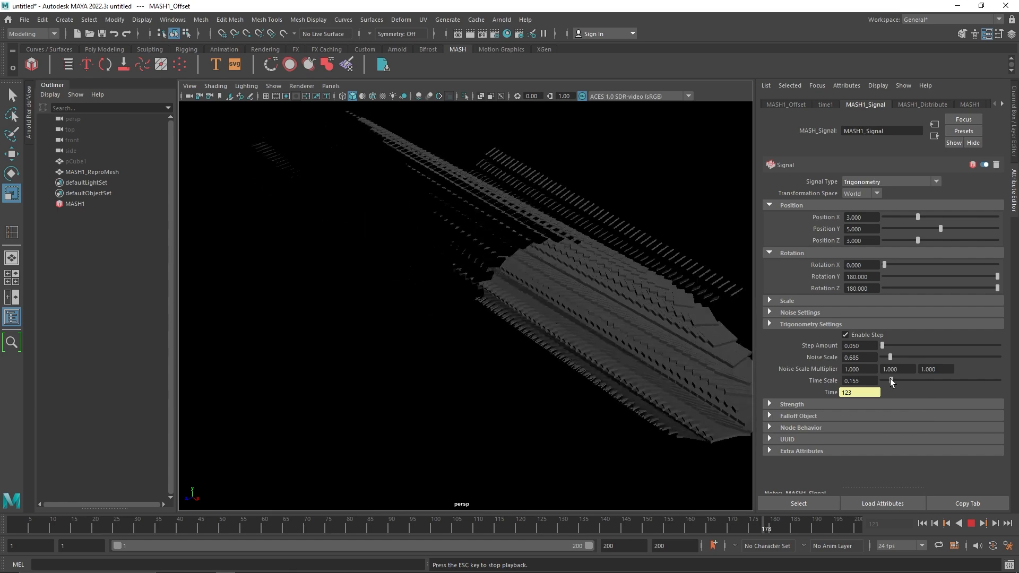
Set the Signal node's trigonometry functions to Cos for X, Cos for Y and Tan for Z.
left_click(808, 322)
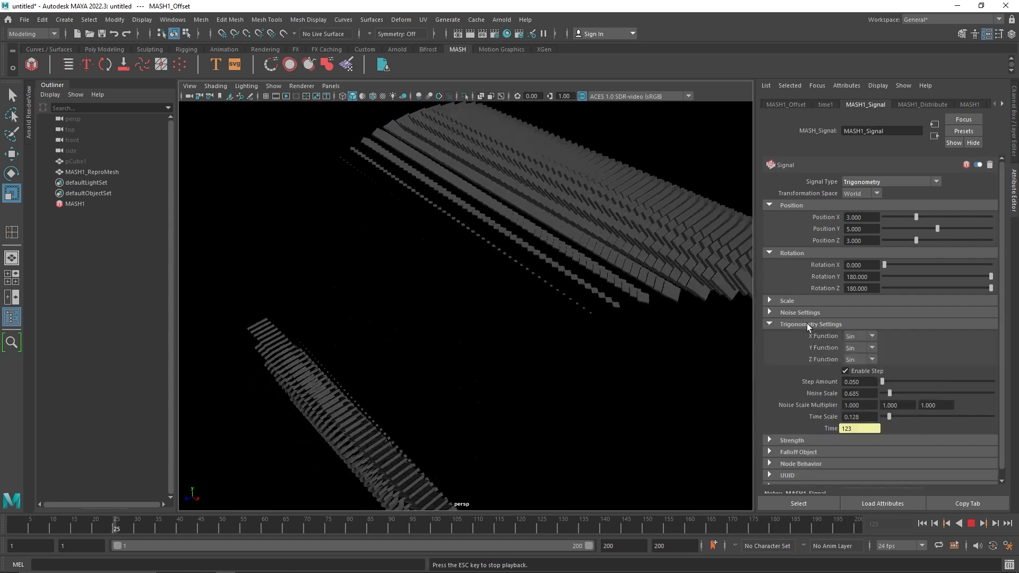
left_click(855, 335)
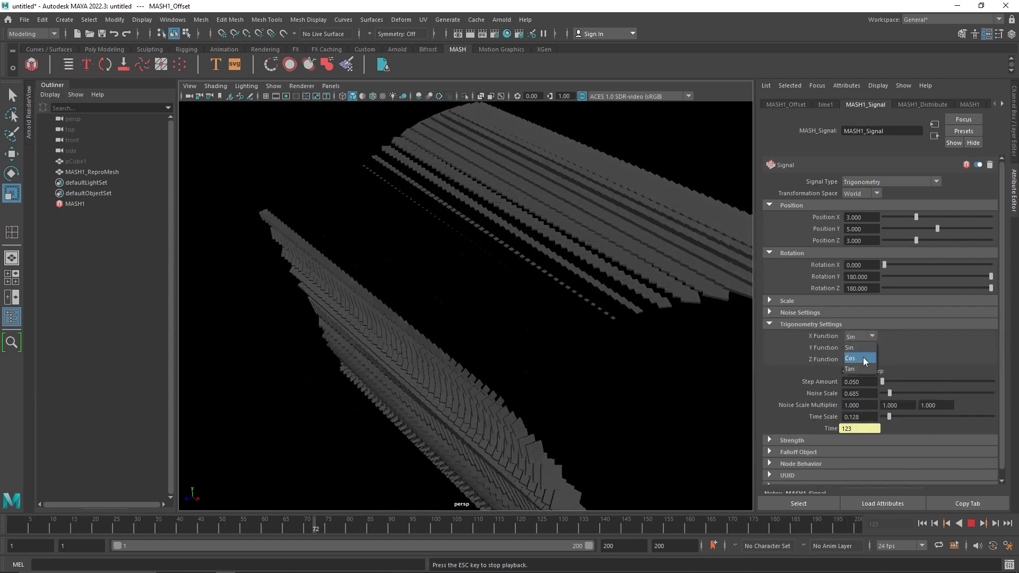
left_click(863, 357)
left_click(862, 369)
left_click(862, 360)
left_click(862, 390)
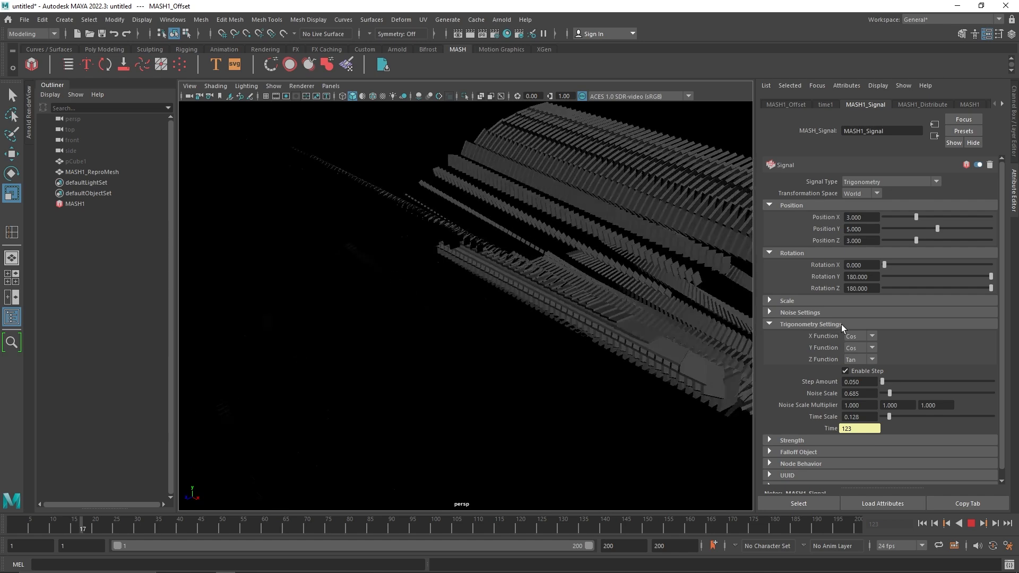
left_click(839, 324)
Try the Curl Noise signal type, then switch the Signal Type back to 4D Noise.
left_click(895, 182)
left_click(890, 235)
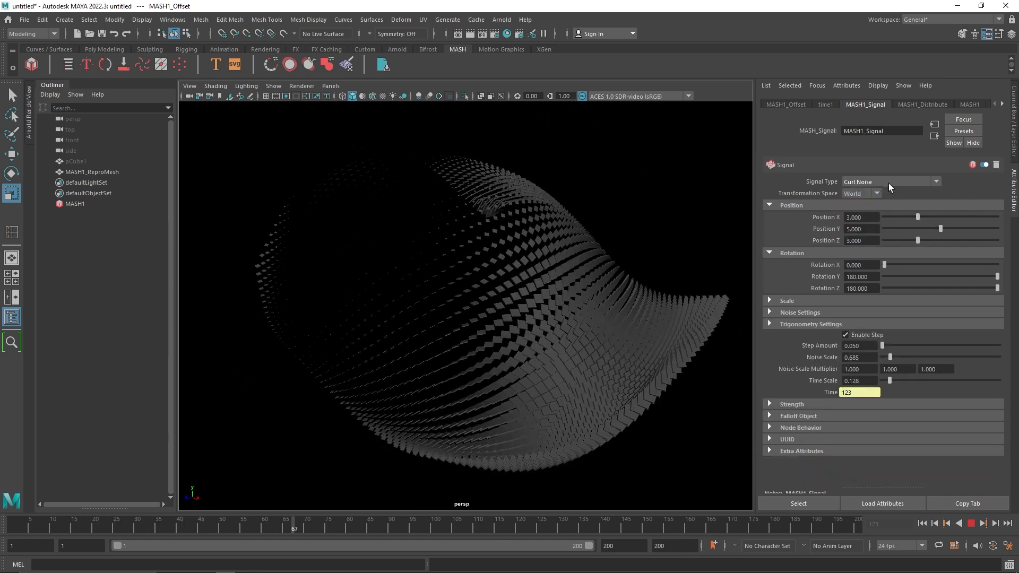
left_click(888, 182)
left_click(871, 193)
left_click(796, 325)
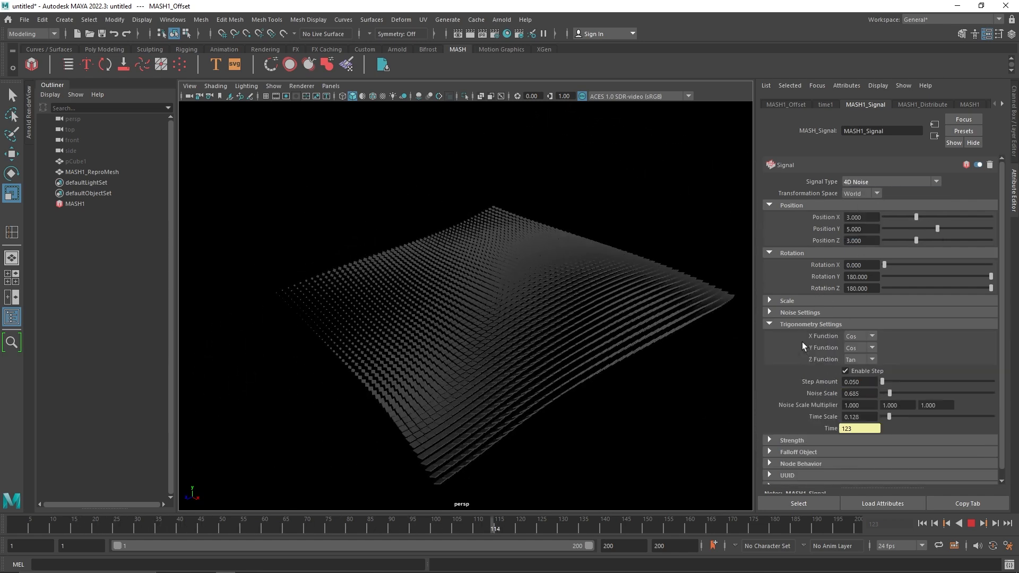
left_click(793, 323)
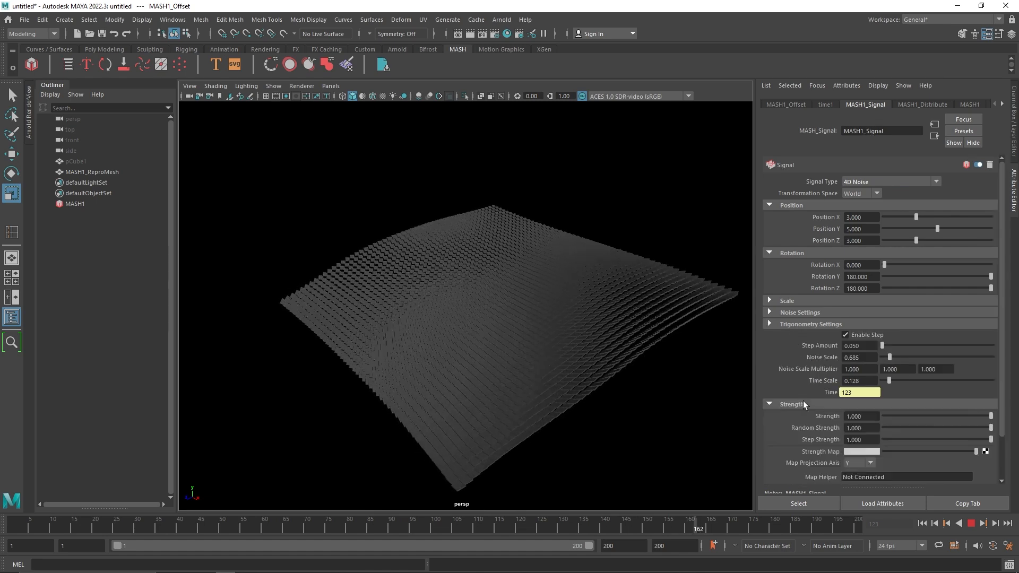
Test a lower signal Strength, return it to 1, and raise the Time Scale to about 0.55.
left_click(801, 403)
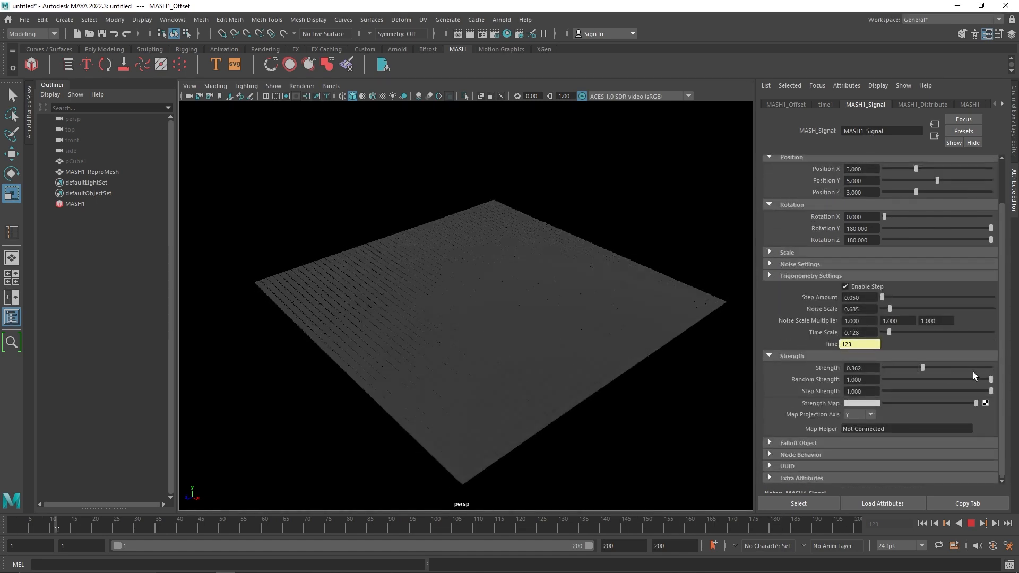
left_click_drag(944, 369, 991, 368)
left_click_drag(889, 332, 911, 330)
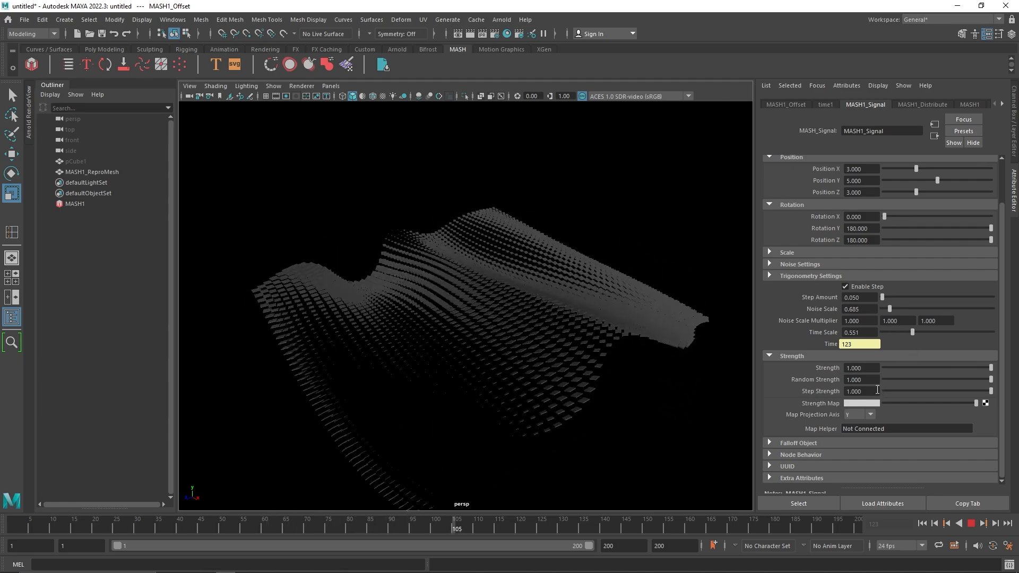
left_click(806, 356)
Create a falloff object for the Signal node and frame it in the viewport.
left_click(799, 415)
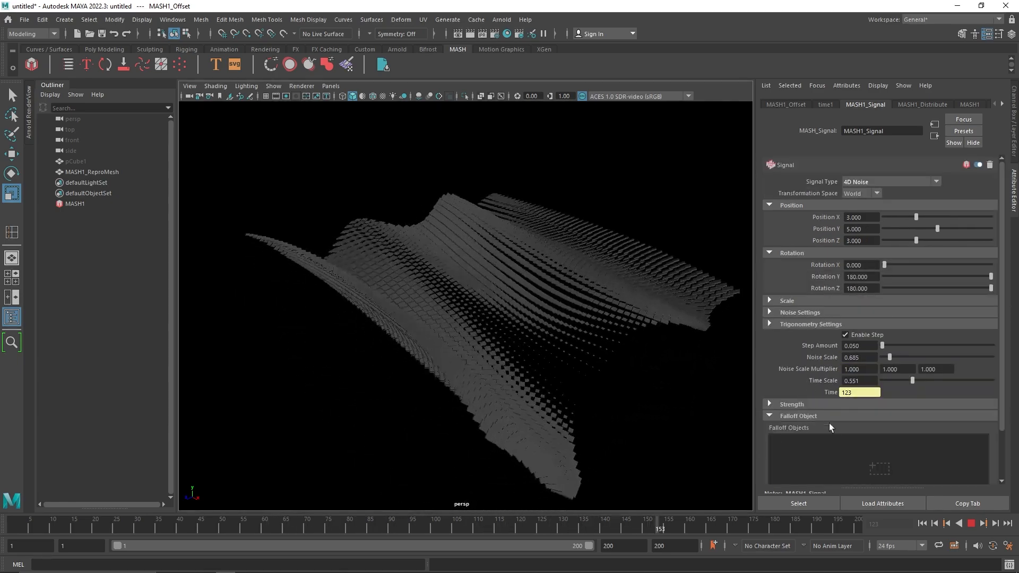
scroll(849, 441, "down", 2)
right_click(801, 399)
left_click(816, 406)
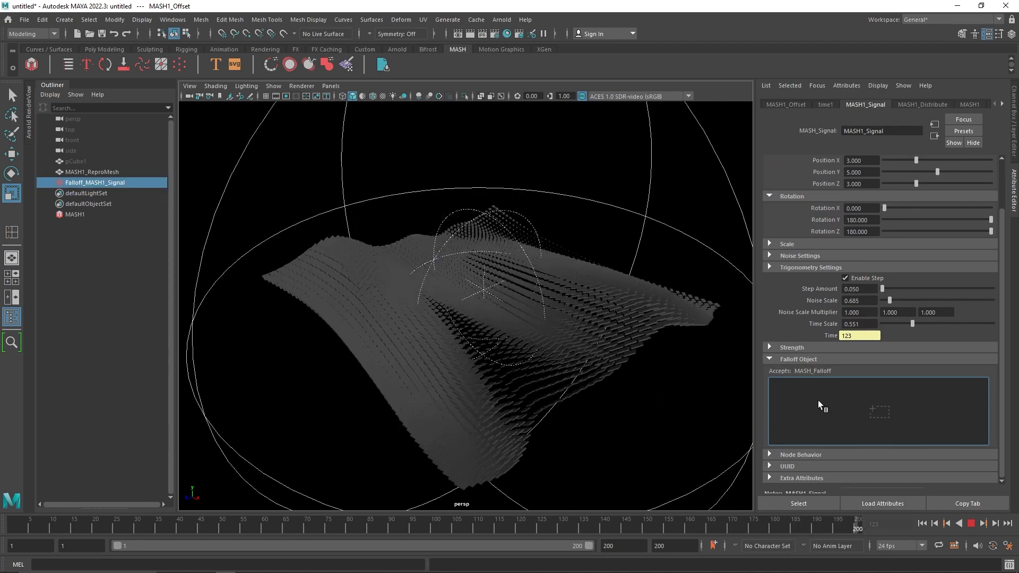
key("f")
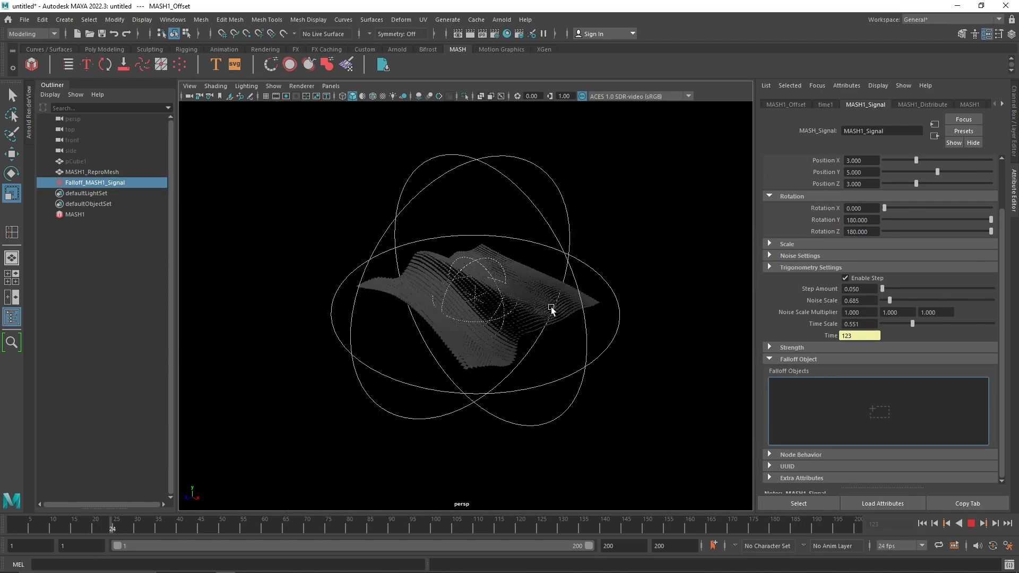
Stop playback and move the signal falloff along X until it sits just outside the grid.
left_click(973, 525)
scroll(519, 318, "up", 3)
left_click_drag(481, 292, 327, 265)
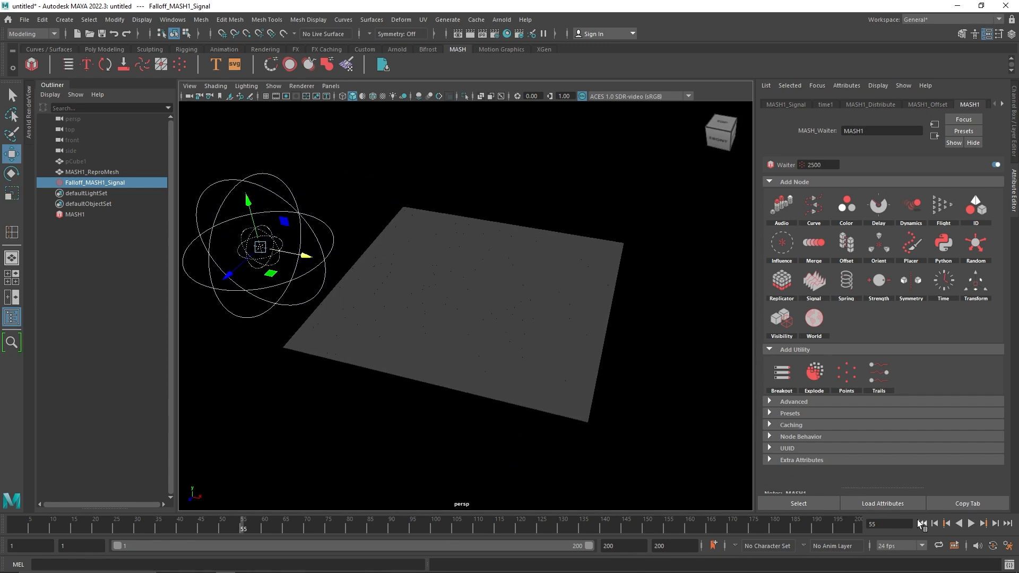
Key the falloff's Translate beside the grid at frame 1 and past its opposite side at frame 90.
left_click(111, 172)
left_click(113, 182)
left_click(825, 104)
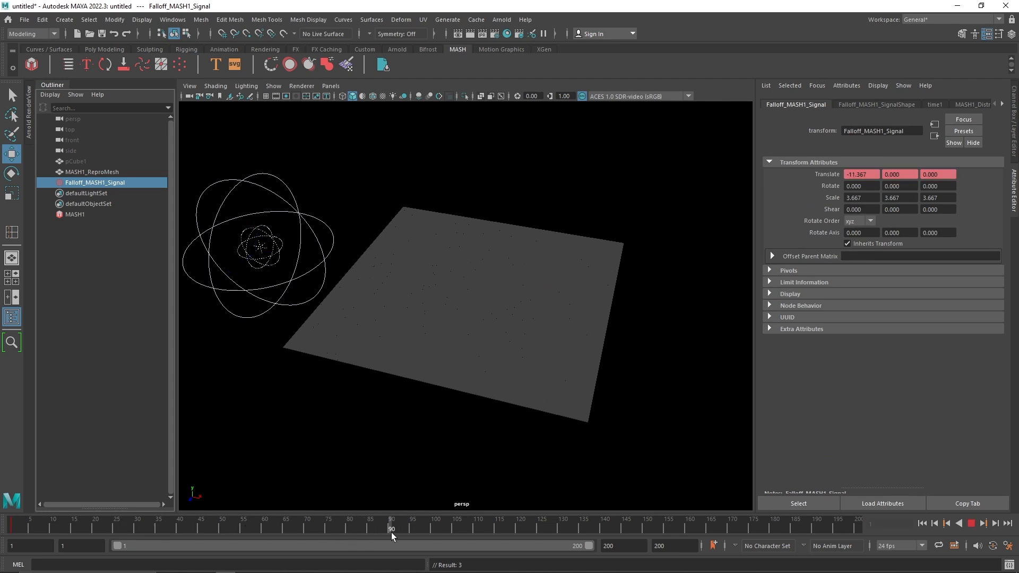
left_click_drag(299, 248, 756, 361)
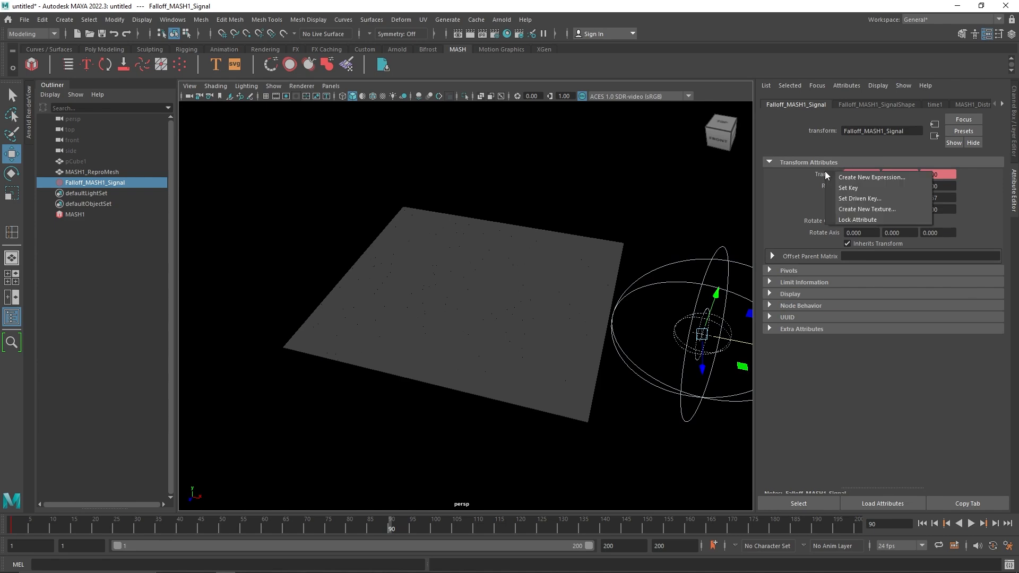
Play the animation from the first frame and inspect how the moving falloff deforms the grid.
left_click(924, 524)
left_click(971, 524)
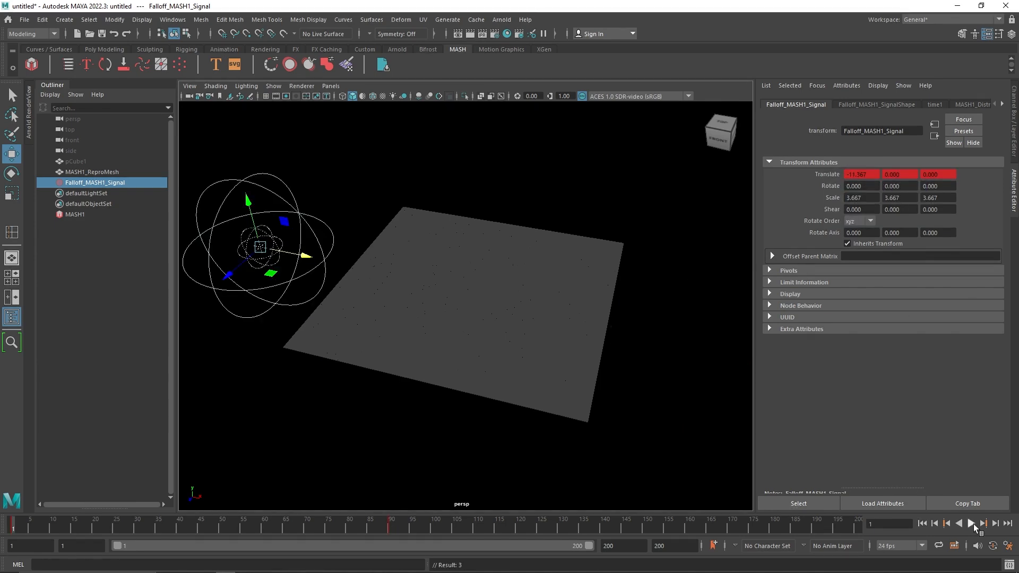
scroll(467, 289, "up", 3)
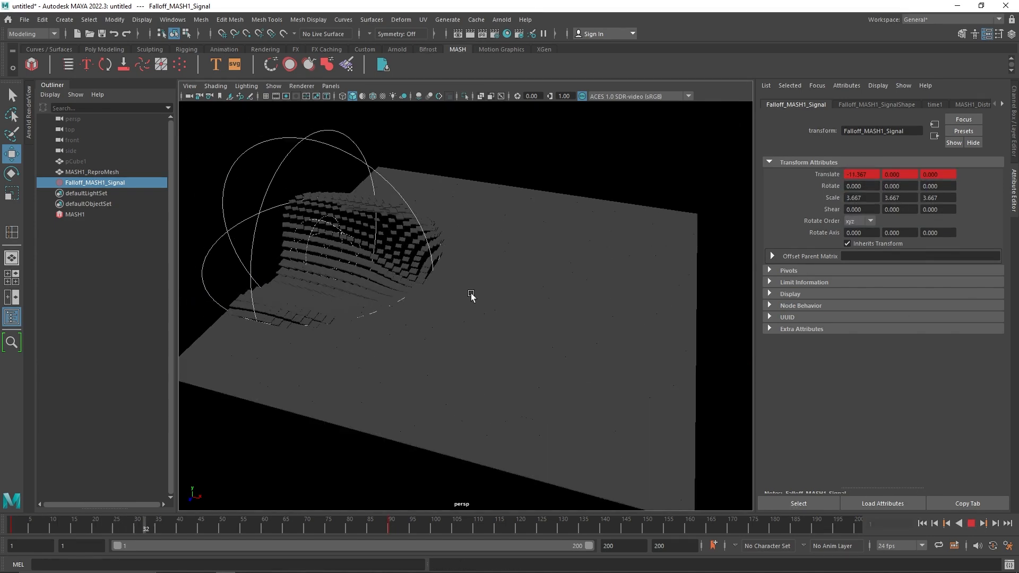
left_click_drag(471, 294, 461, 292, "alt")
scroll(461, 292, "down", 4)
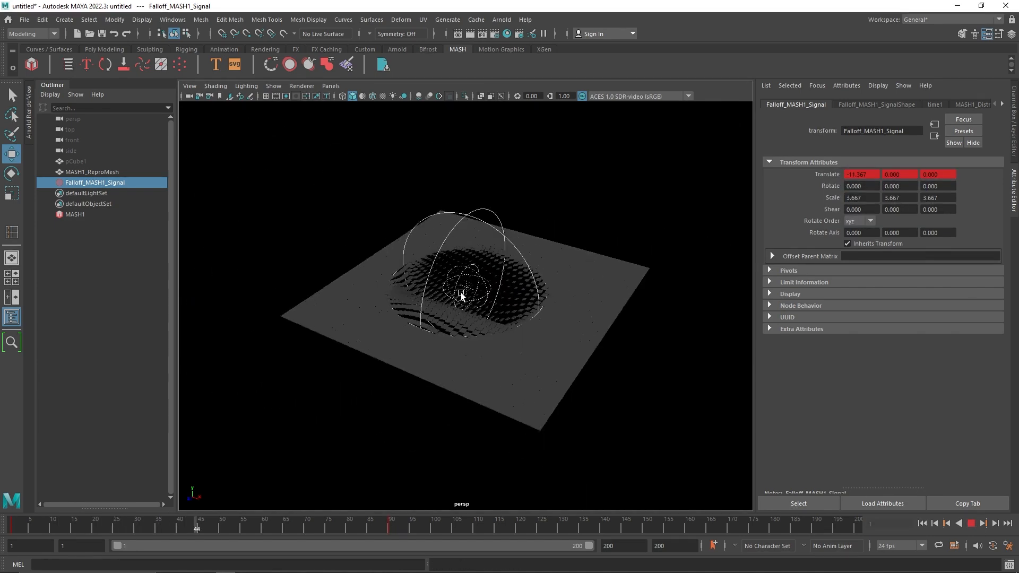
mouse_move(540, 328)
left_mouse_down("alt")
mouse_move(498, 317)
mouse_move(535, 340)
left_mouse_up("alt")
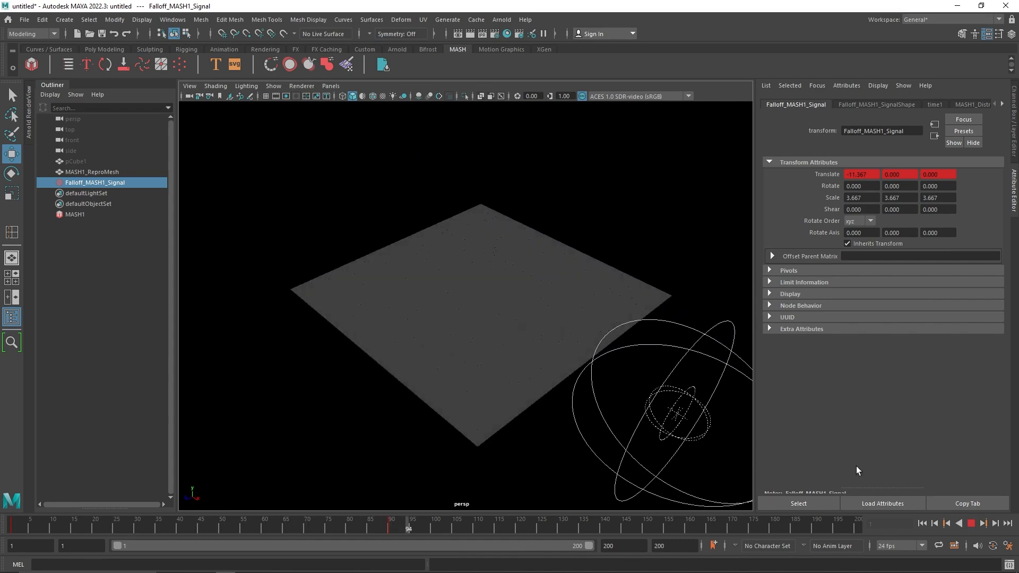
Scale the falloff object uniformly to about 6.72 and replay the animation from the first frame.
left_click(972, 524)
middle_click_drag(639, 419, 593, 425, "alt")
key("r")
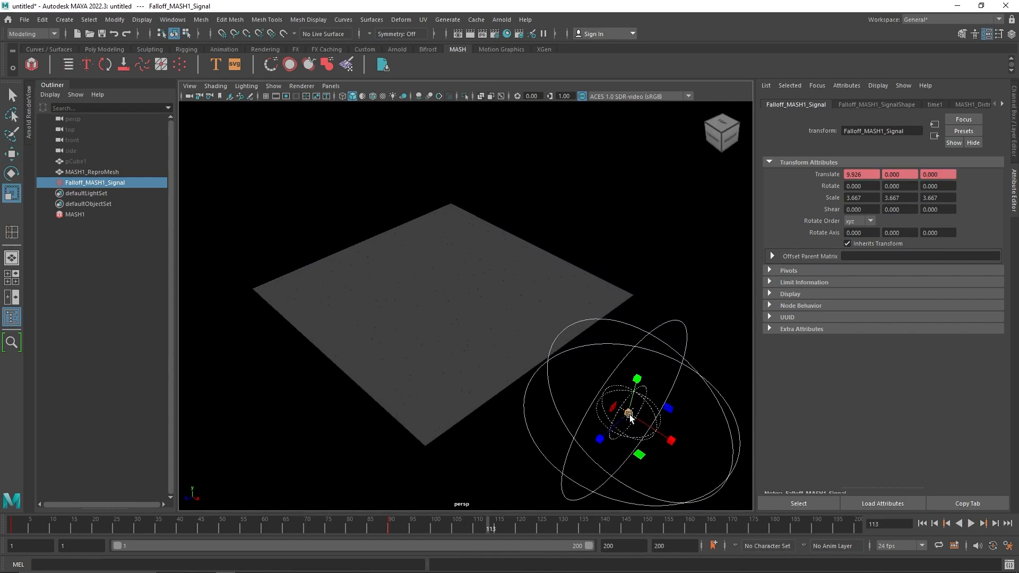
left_click_drag(627, 413, 655, 420)
left_click(922, 523)
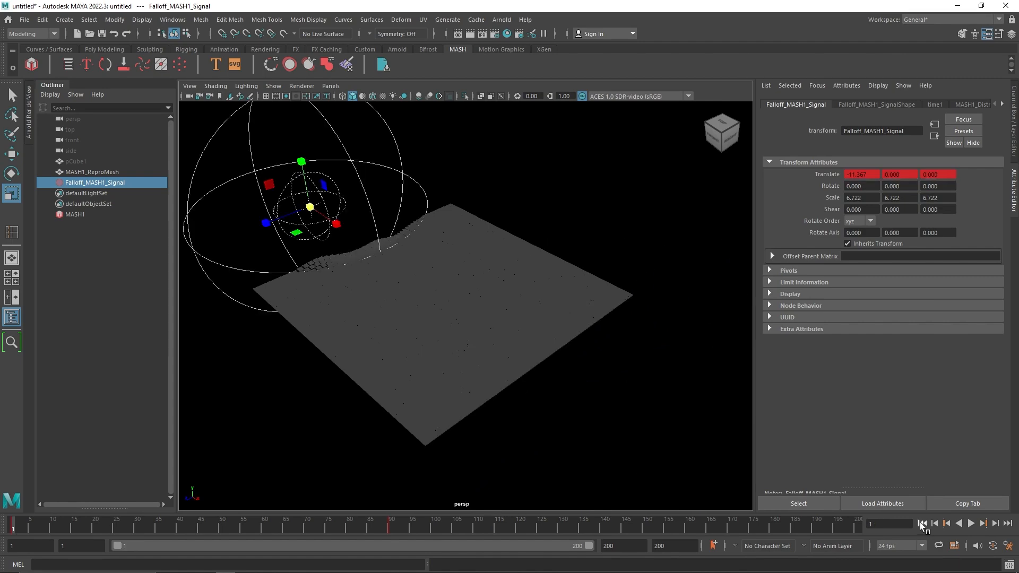
left_click(971, 523)
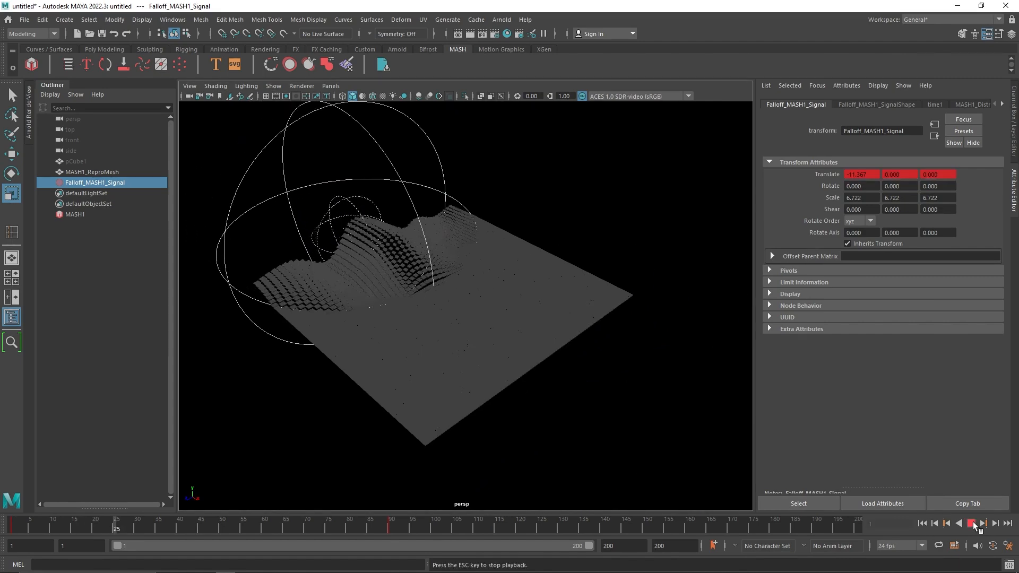
left_click(972, 523)
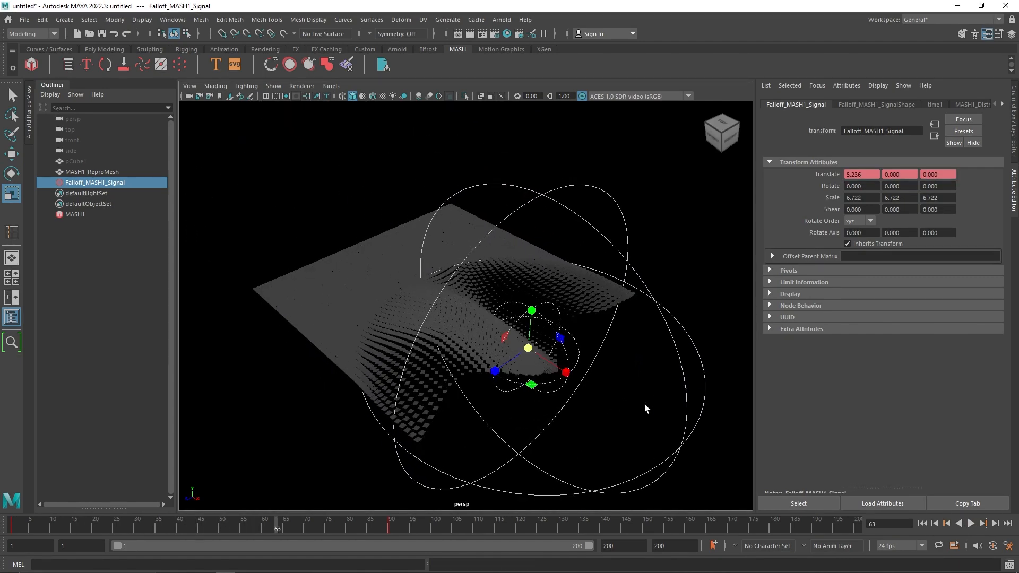
Enlarge the falloff uniformly to about 7.73, replay from the first frame and stop to inspect the grid.
left_click_drag(531, 348, 536, 348)
left_click(923, 524)
left_click(971, 524)
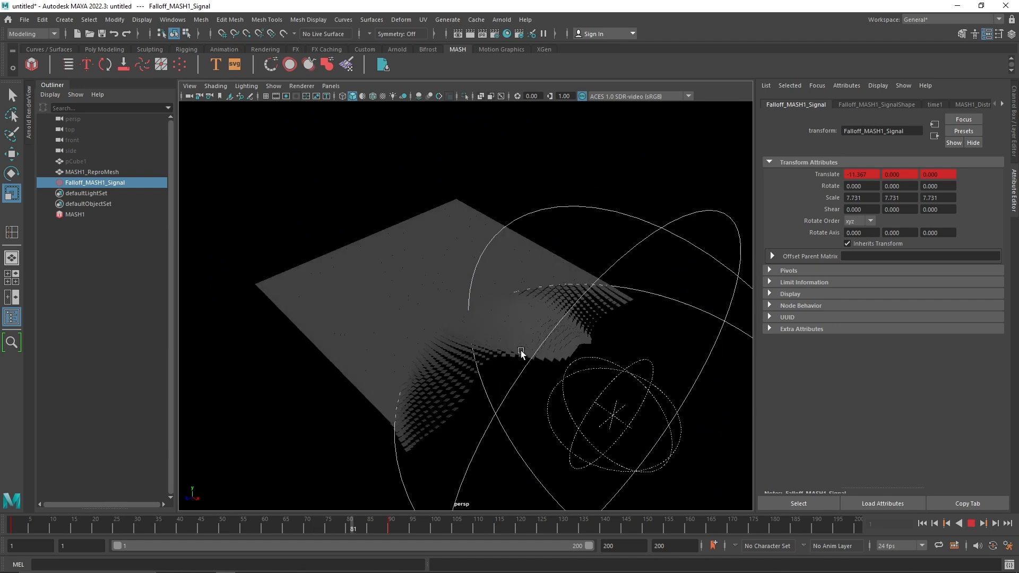
key("Escape")
left_click_drag(562, 374, 503, 354, "alt")
Select the MASH1 network and review its Offset and Signal nodes and the nodes available to add.
left_click(91, 215)
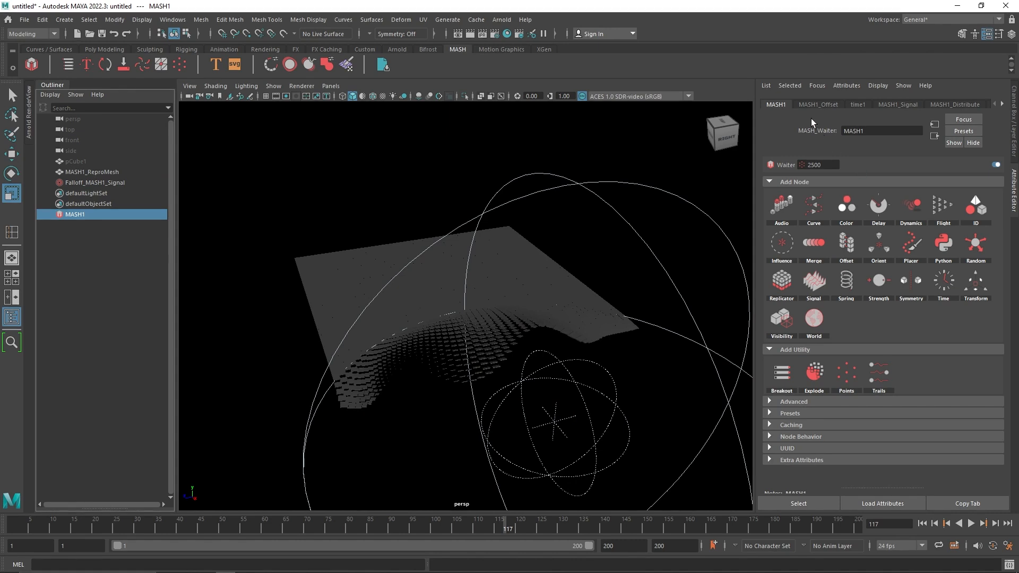
left_click(817, 103)
left_click(898, 103)
left_click(779, 104)
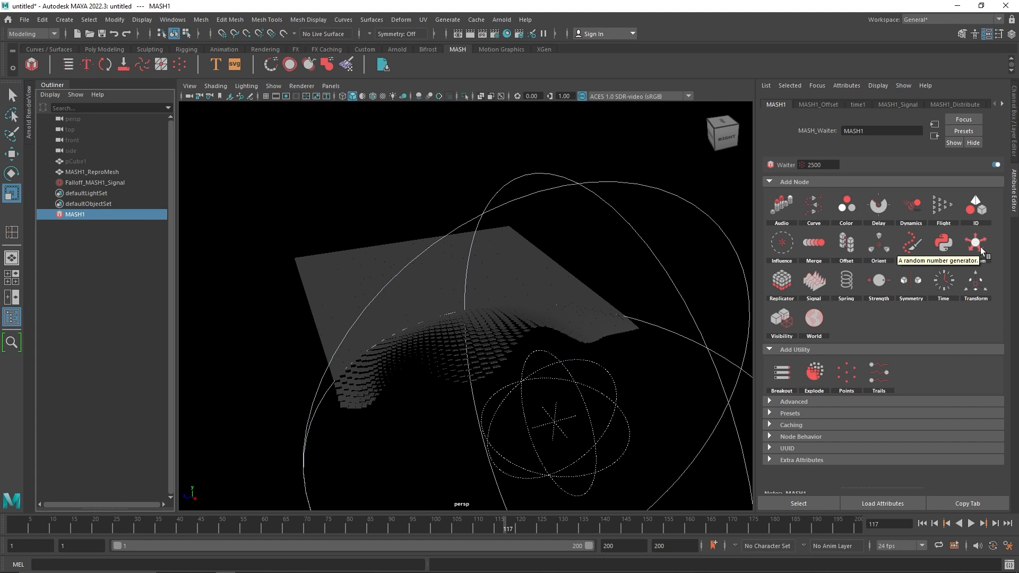
left_click_drag(464, 240, 484, 285, "alt")
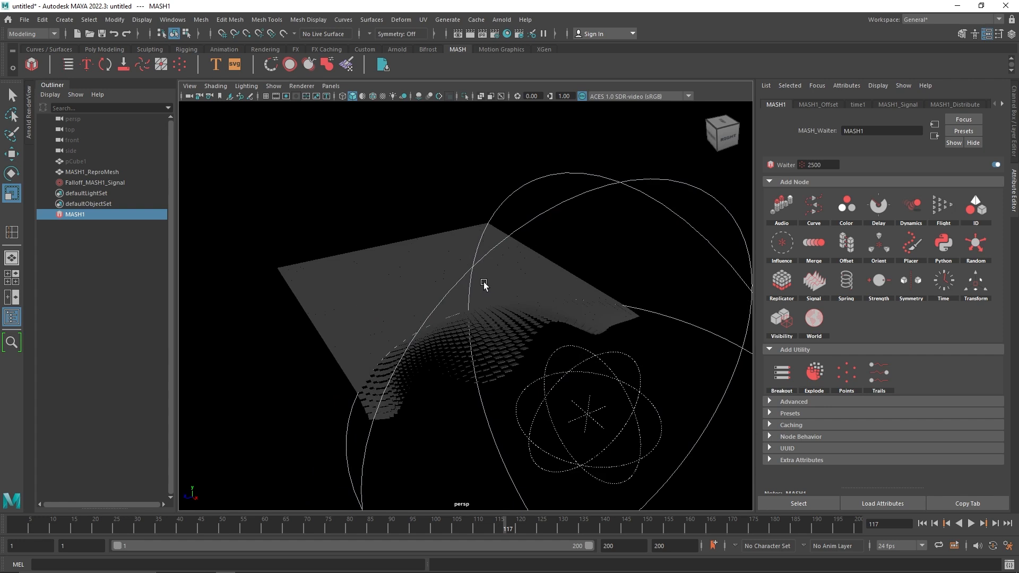